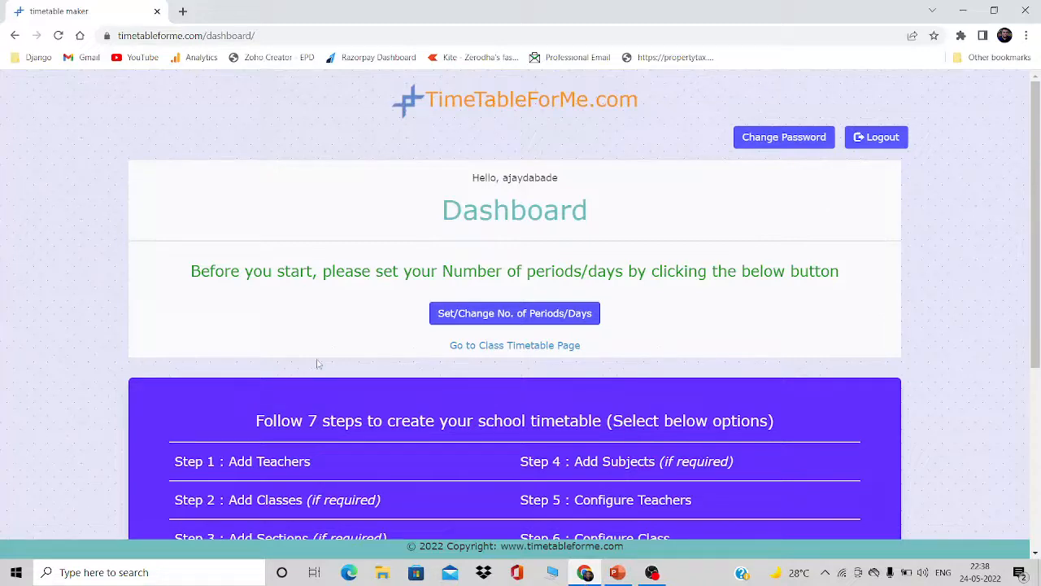
# Go to the class timetable page and open the Configure Class page
pyautogui.click(516, 350)
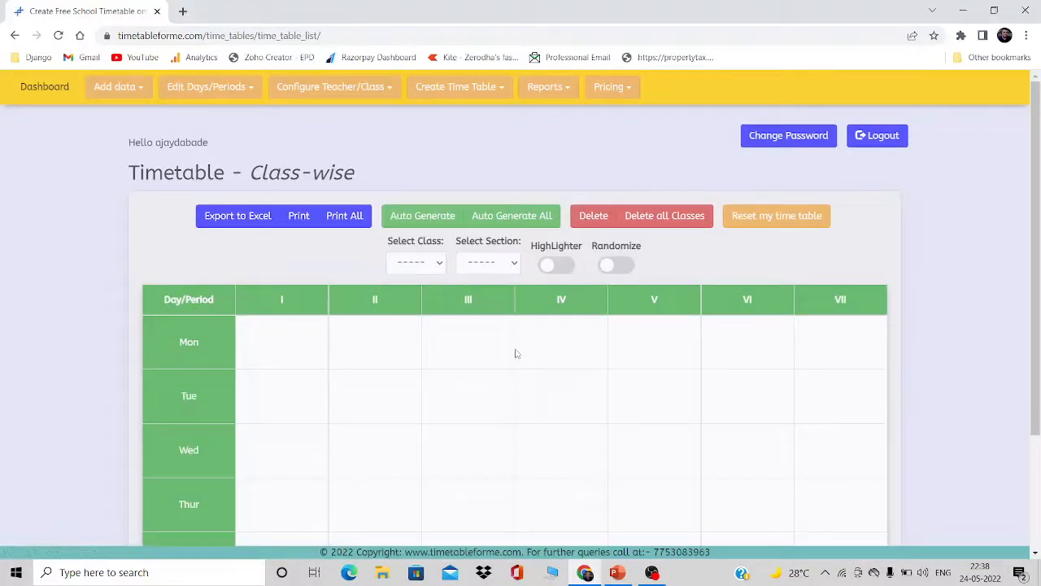
pyautogui.click(332, 89)
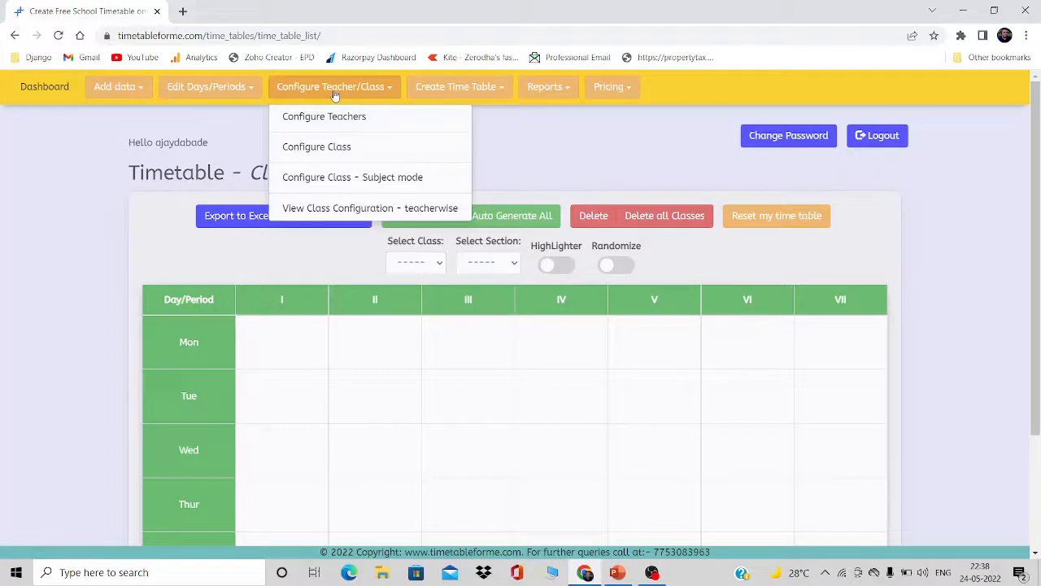
pyautogui.click(355, 156)
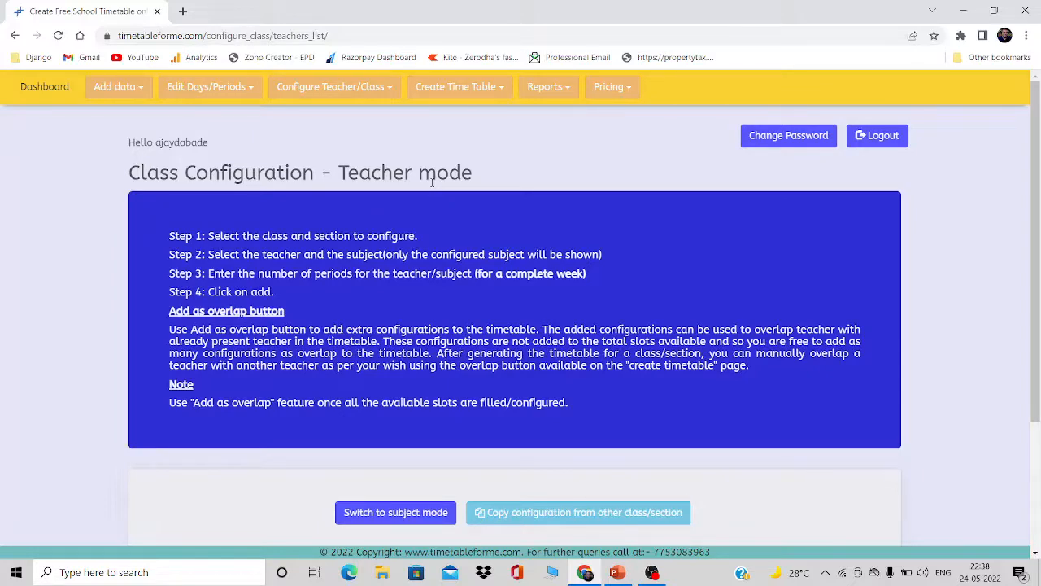
# Select class I and section B as the class to configure
pyautogui.moveTo(1034, 186); pyautogui.dragTo(1037, 311)
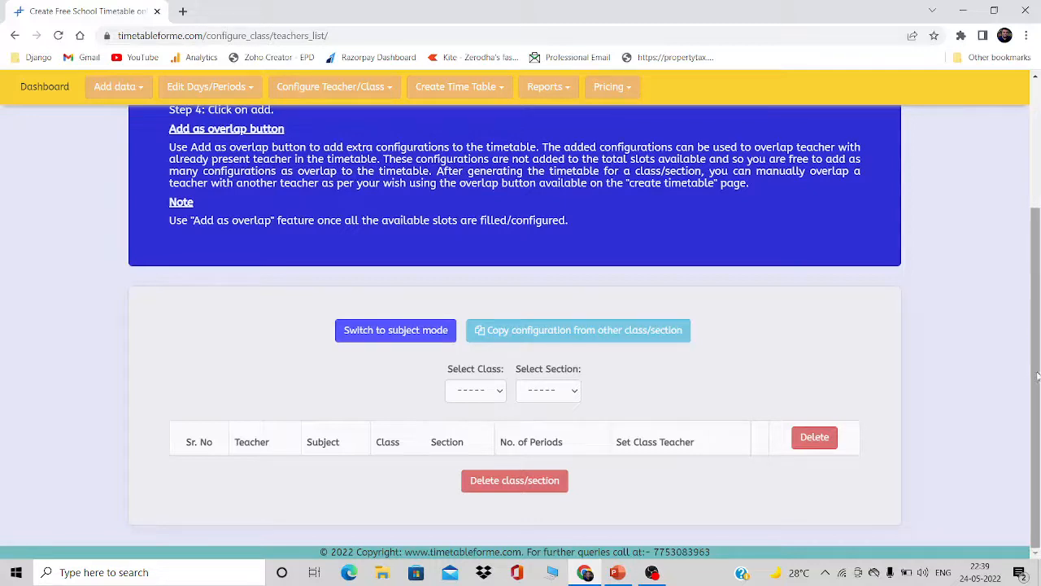
pyautogui.click(505, 389)
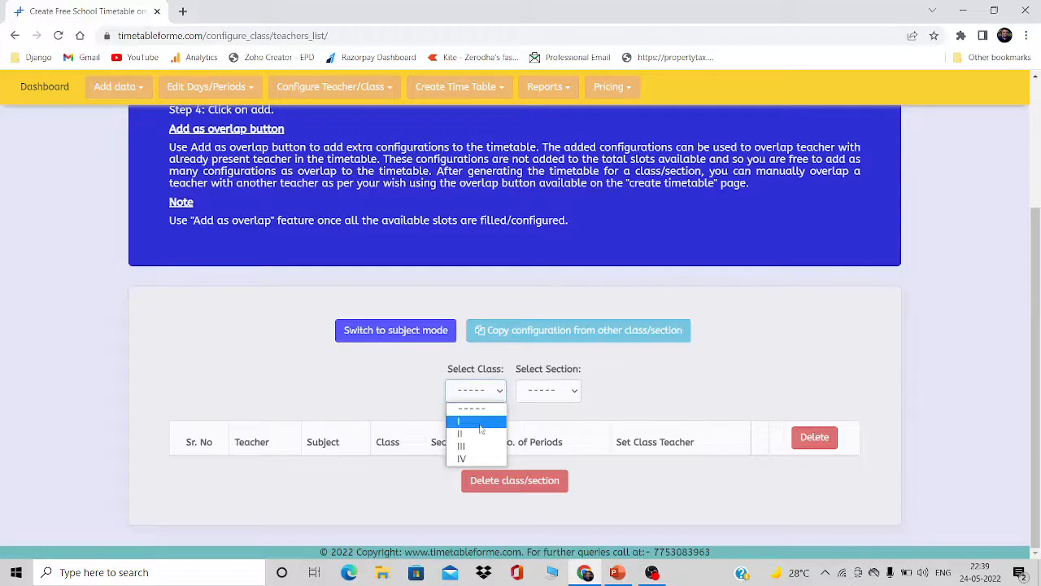
pyautogui.click(480, 422)
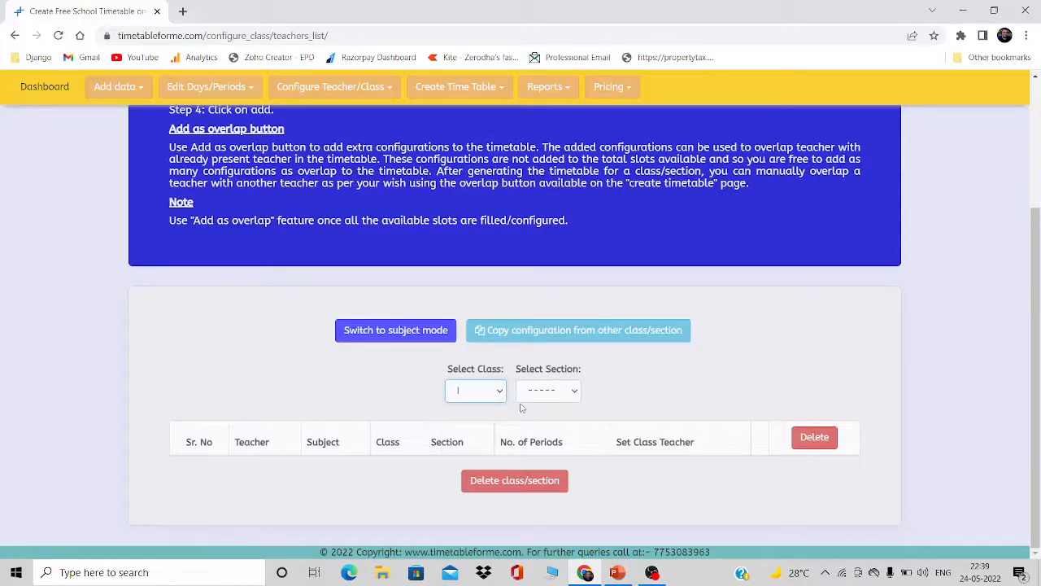
pyautogui.click(544, 395)
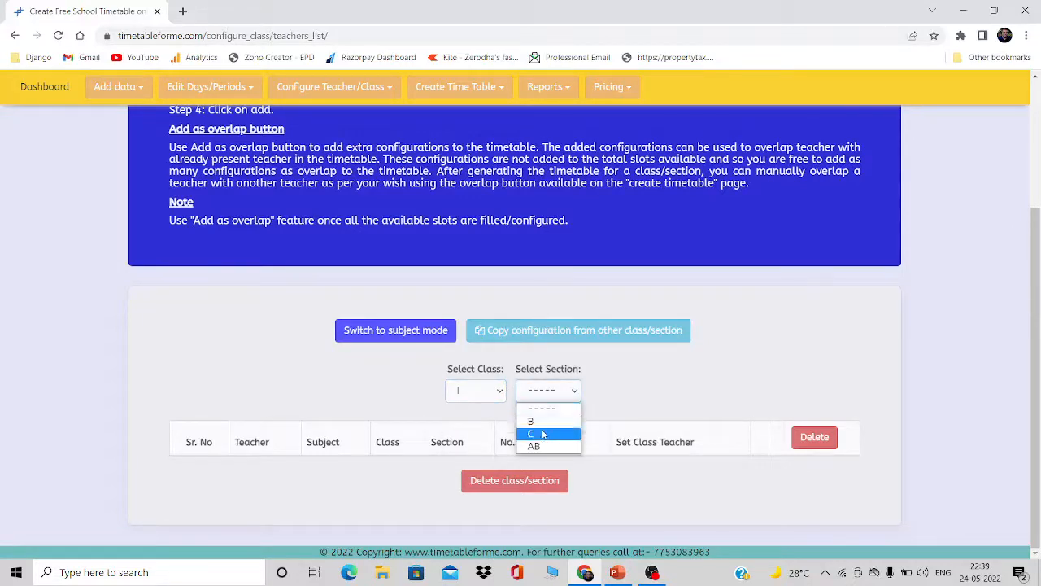
pyautogui.click(545, 422)
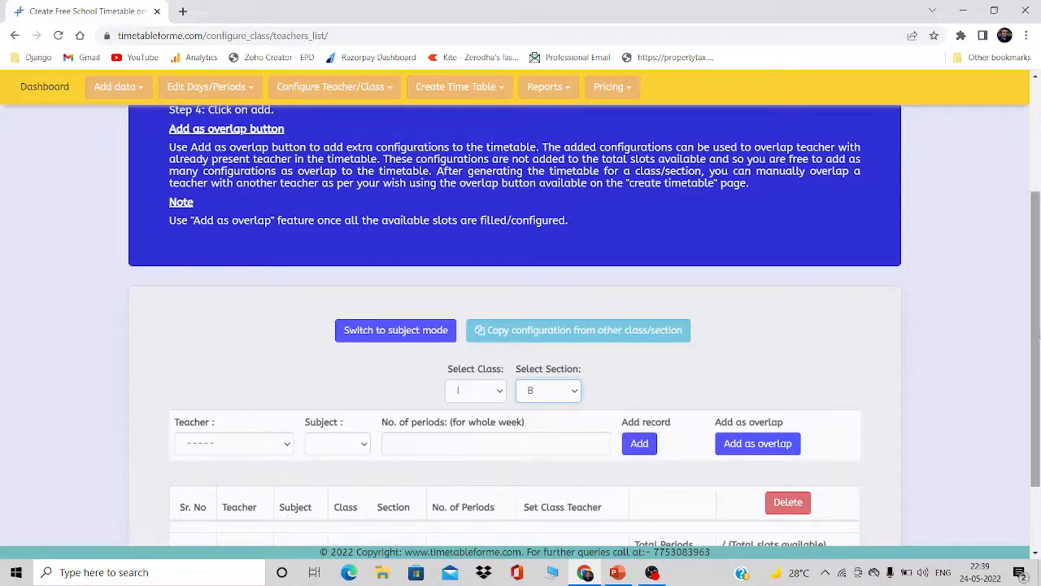
# Add a record for the first listed teacher with subject Comp and 2 periods per week
pyautogui.moveTo(1037, 342); pyautogui.dragTo(1038, 421)
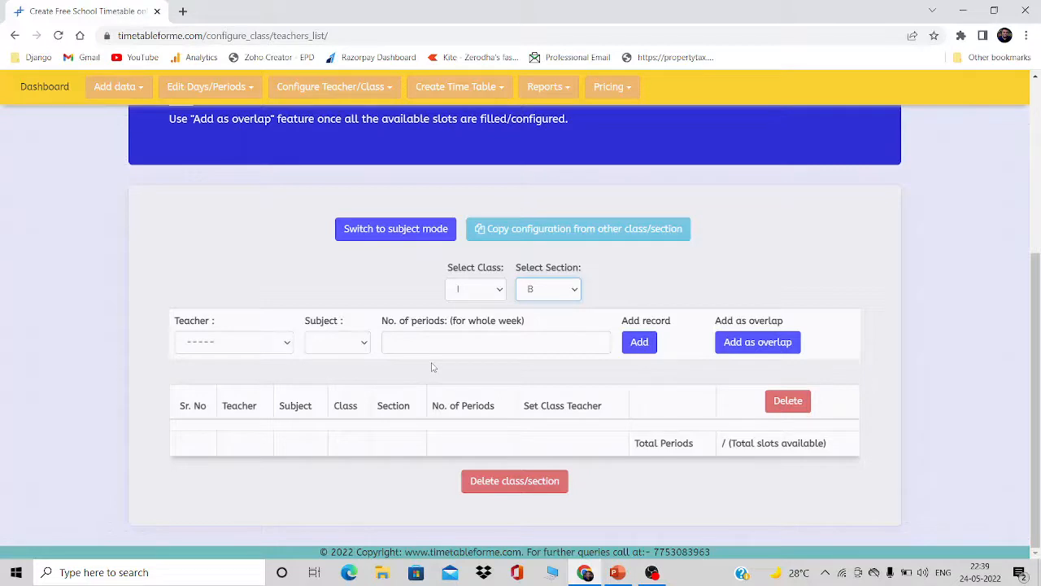
pyautogui.click(254, 346)
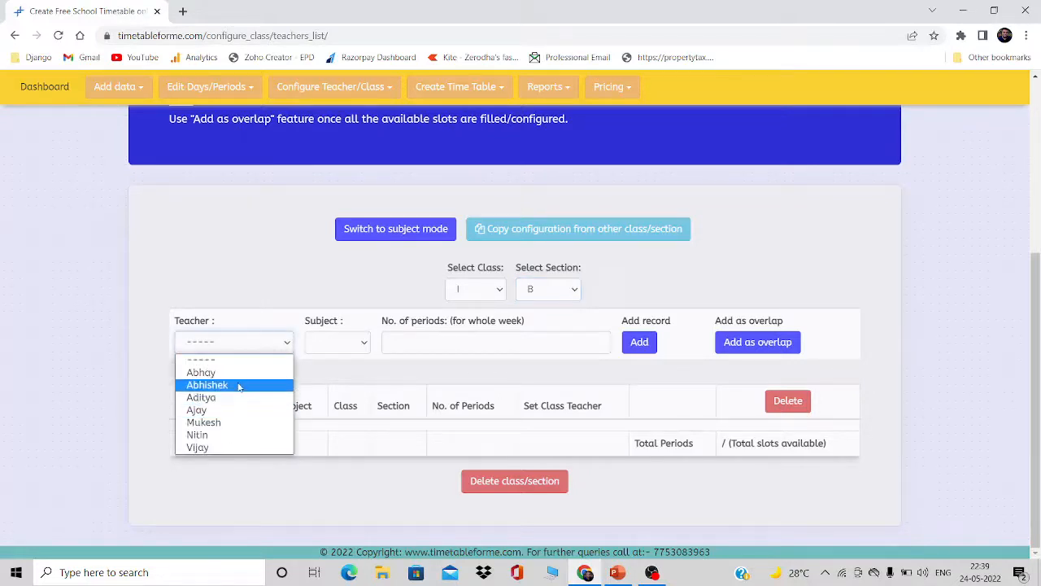
pyautogui.click(239, 374)
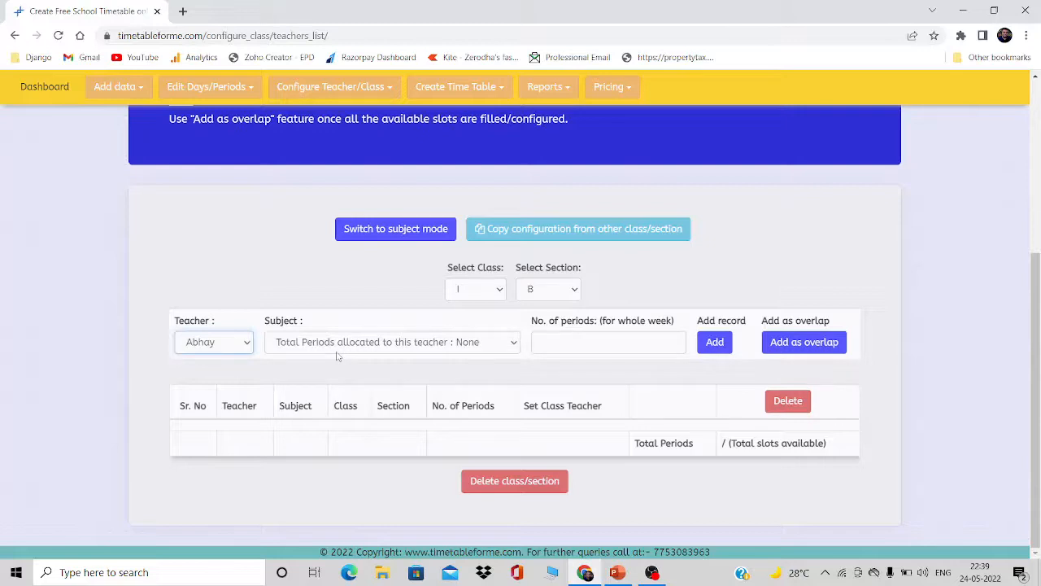
pyautogui.click(500, 342)
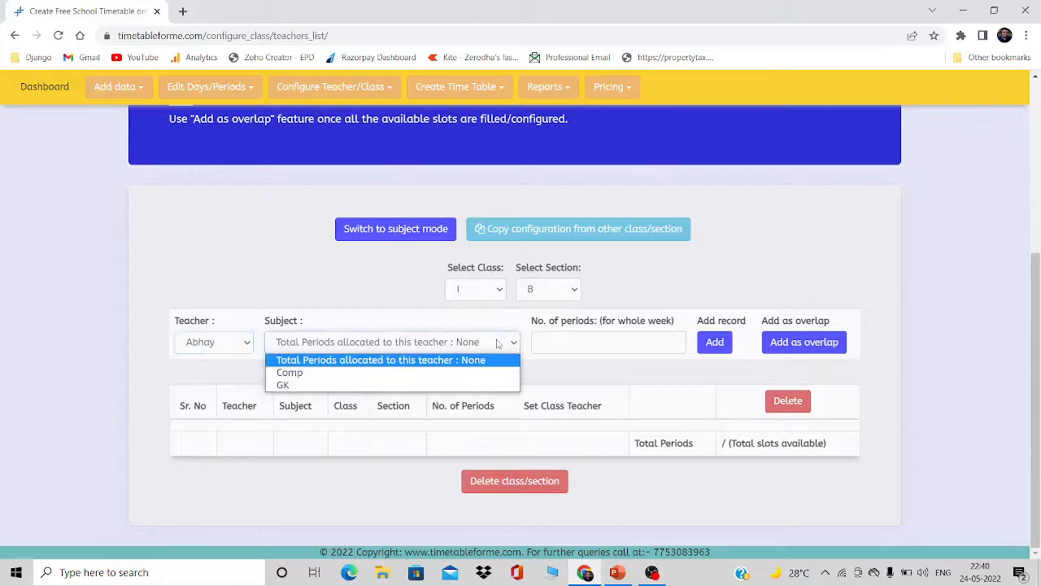
pyautogui.click(446, 376)
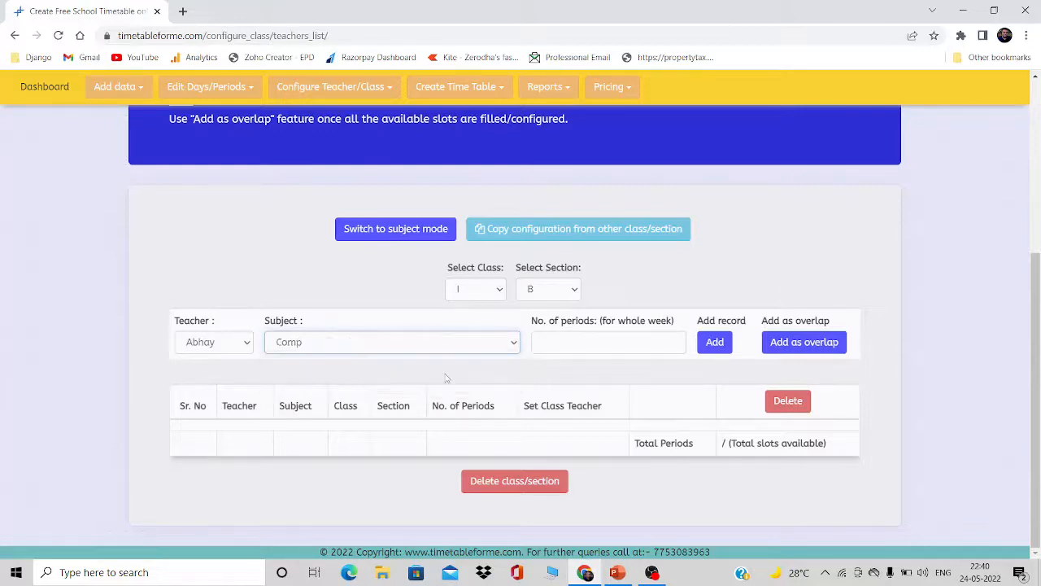
pyautogui.click(566, 348)
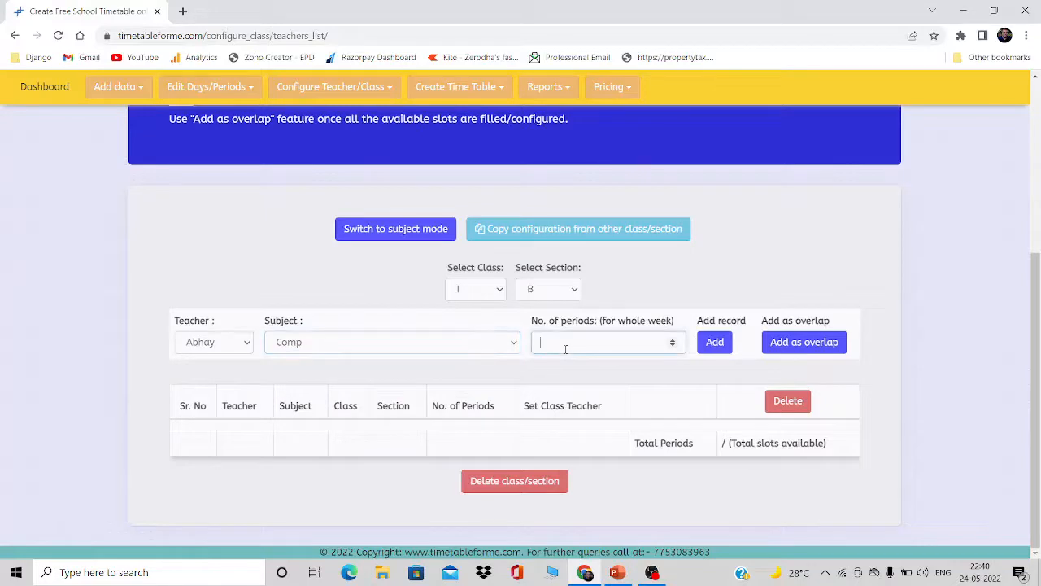
pyautogui.write('2')
pyautogui.click(720, 346)
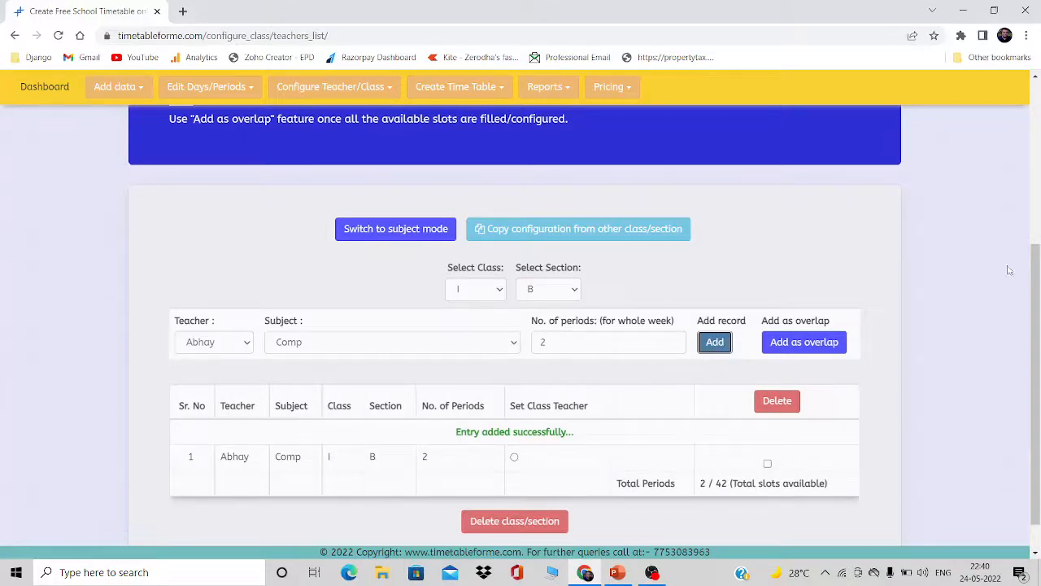
# Add a GK record with 2 periods per week for the same teacher
pyautogui.moveTo(1036, 283); pyautogui.dragTo(1039, 314)
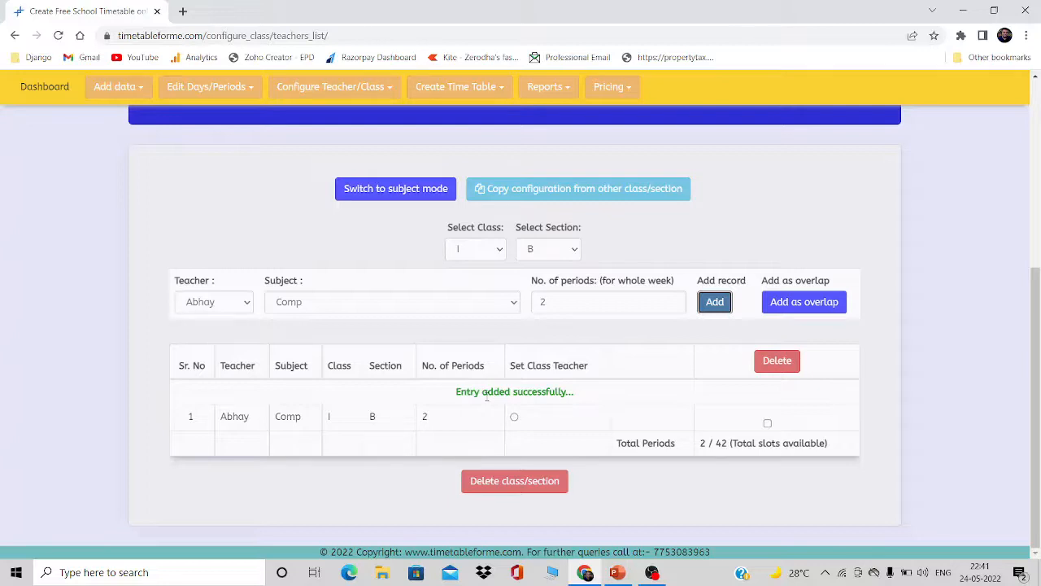
pyautogui.click(306, 302)
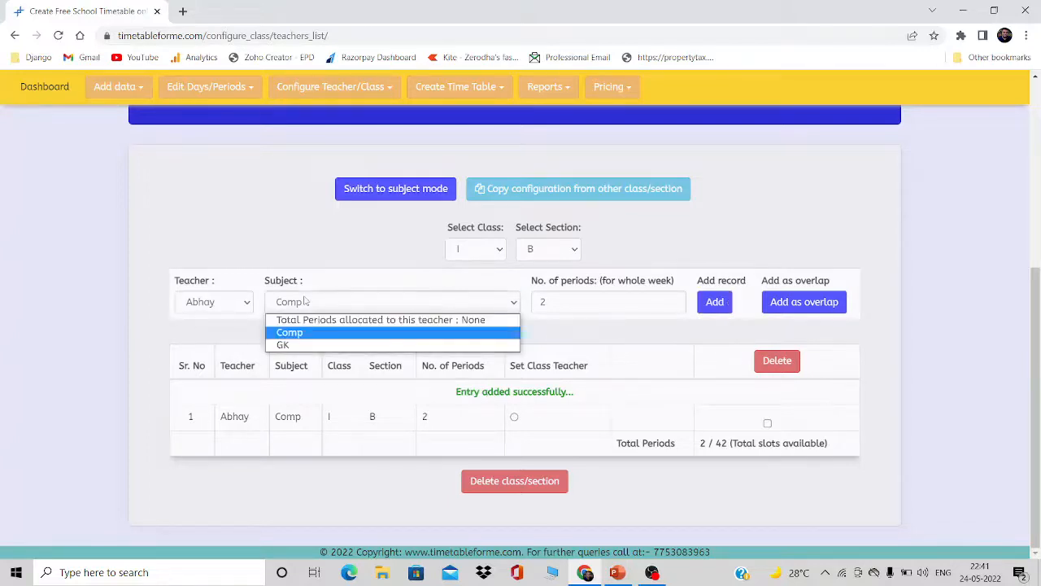
pyautogui.click(289, 346)
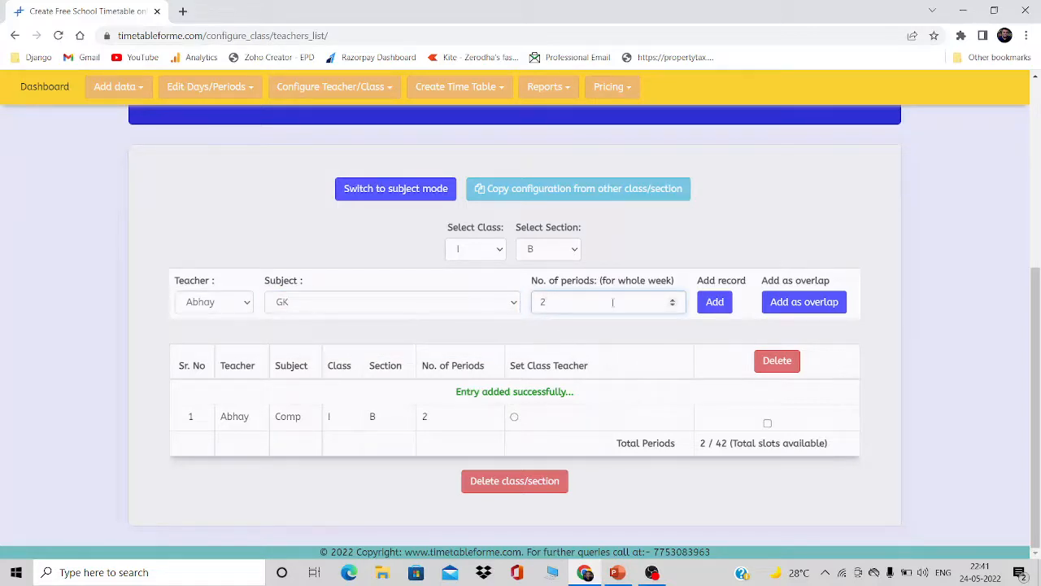
pyautogui.click(719, 307)
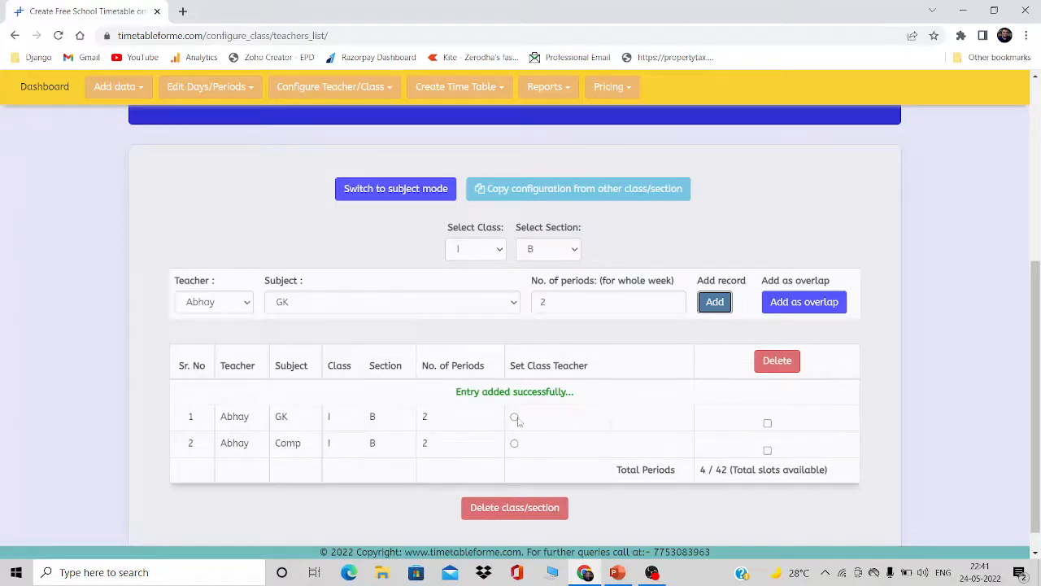
pyautogui.doubleClick(704, 470)
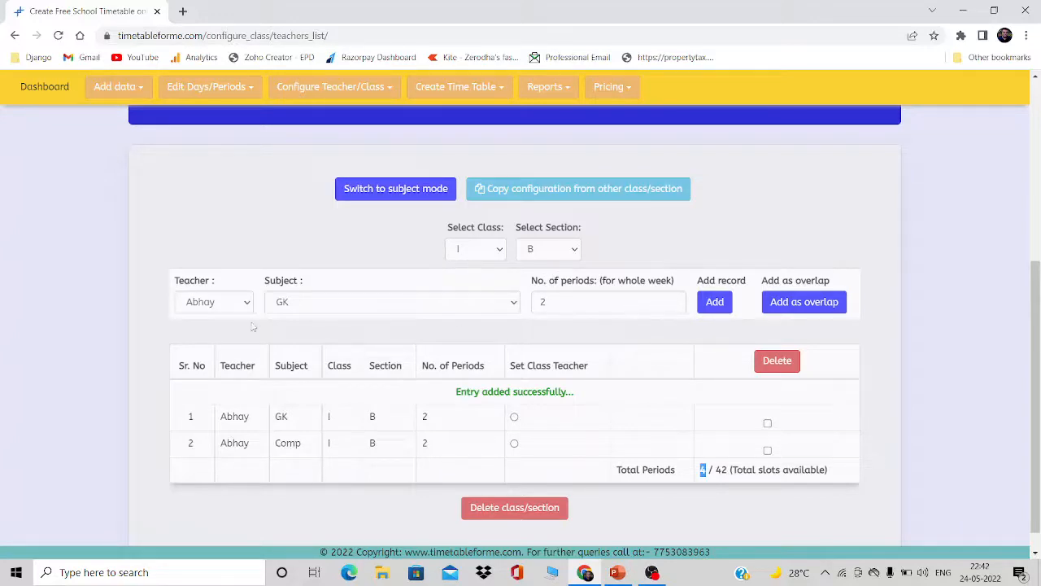
# Add a record for the second listed teacher with subject Eng and 6 periods per week
pyautogui.click(221, 308)
pyautogui.click(217, 345)
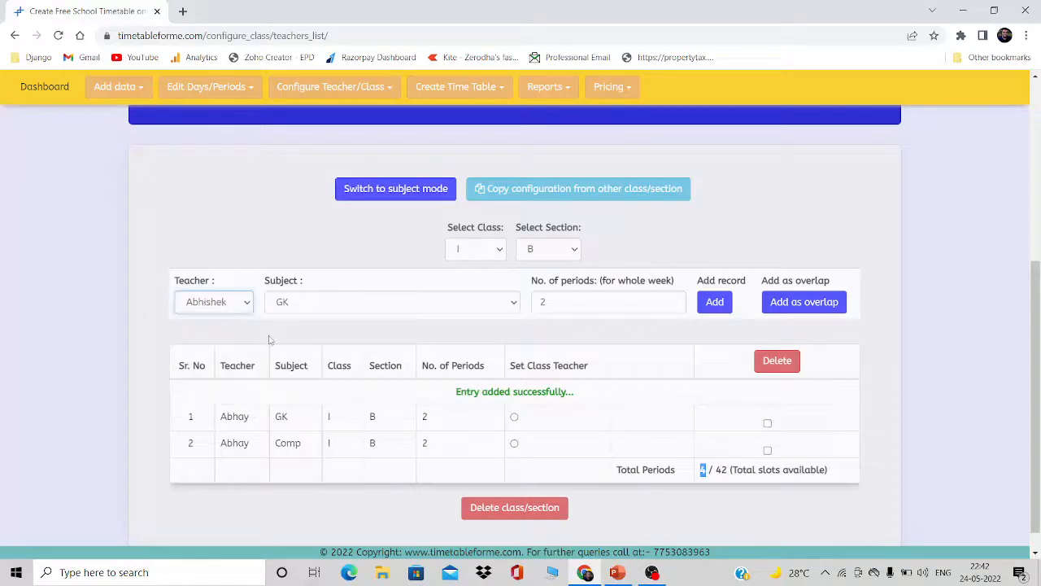
pyautogui.click(381, 307)
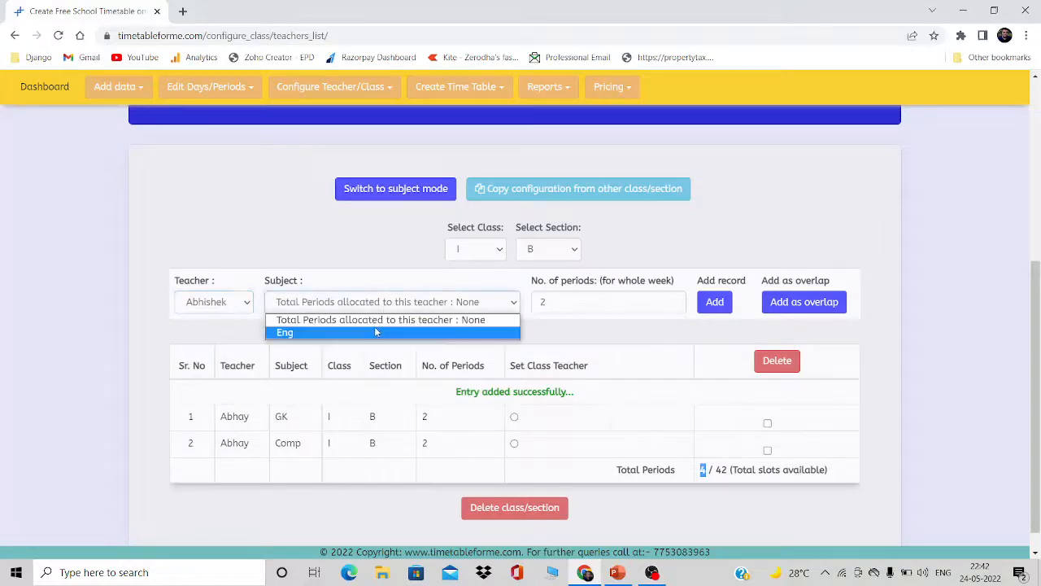
pyautogui.click(374, 332)
pyautogui.doubleClick(583, 303)
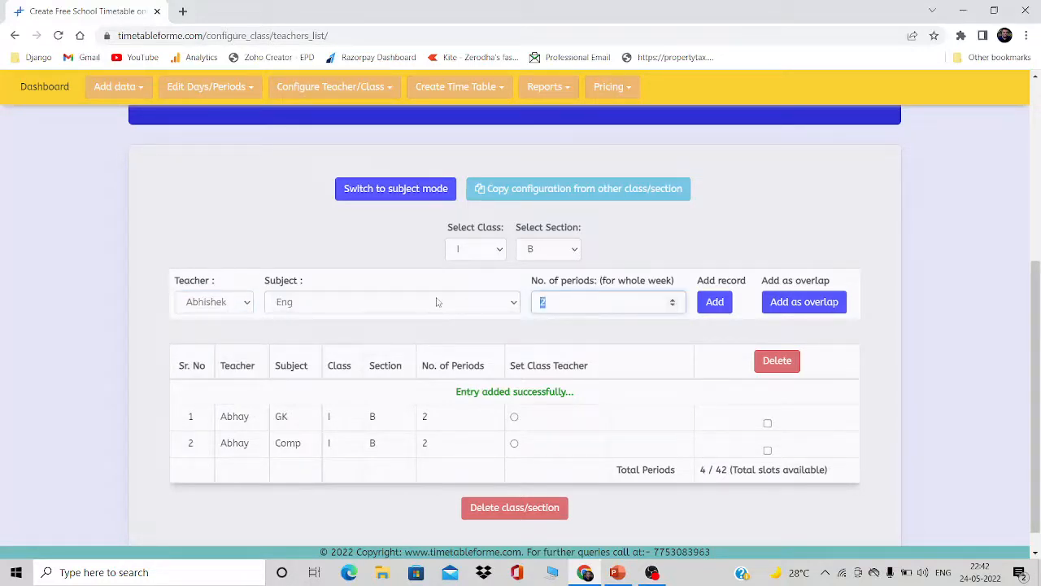
pyautogui.write('6')
pyautogui.click(713, 303)
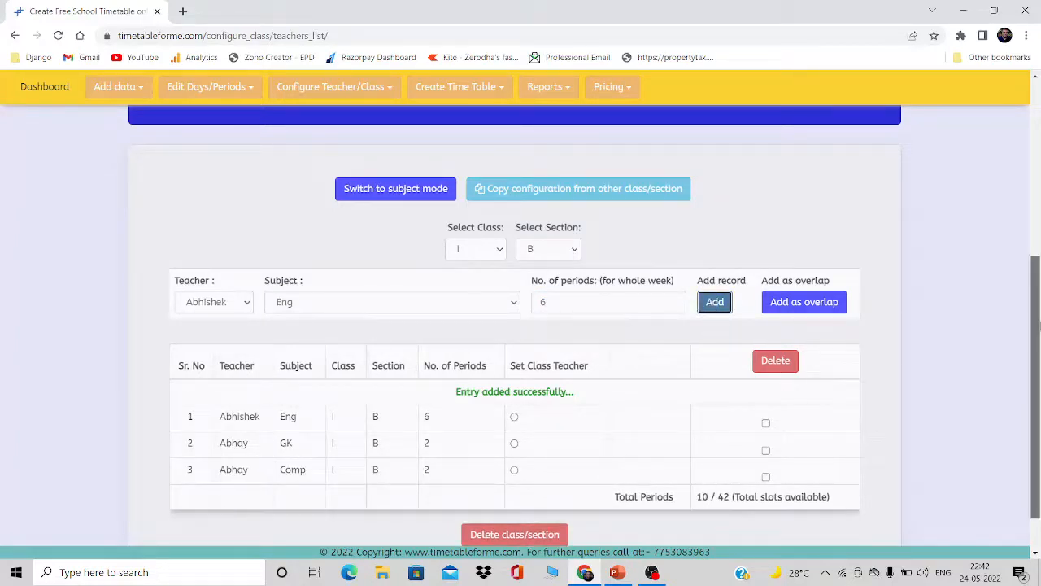
# Add a record for the third listed teacher with subject Maths and 7 periods per week
pyautogui.scroll(-1, 782, 456)
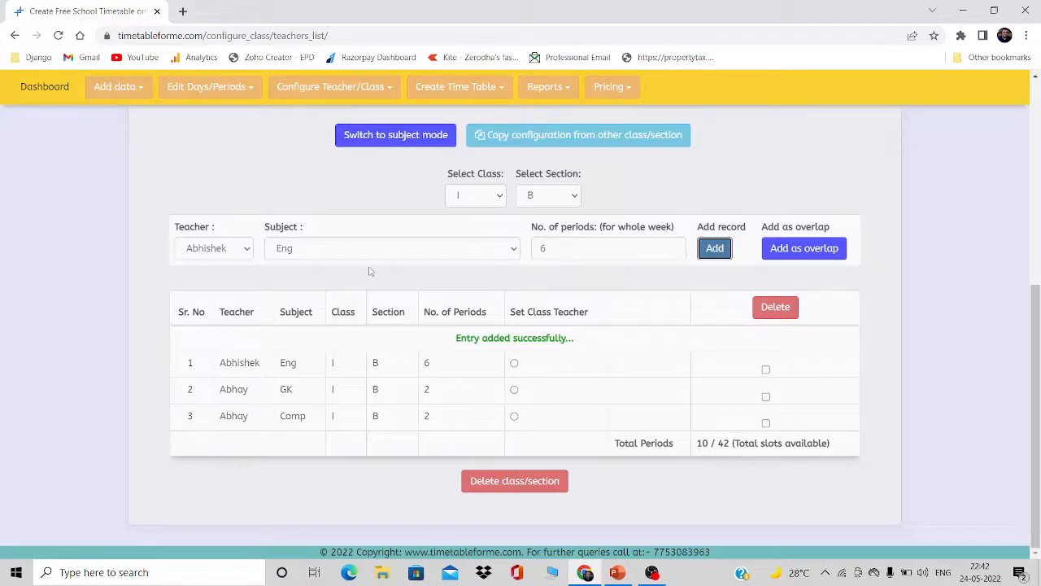
pyautogui.click(226, 252)
pyautogui.click(218, 304)
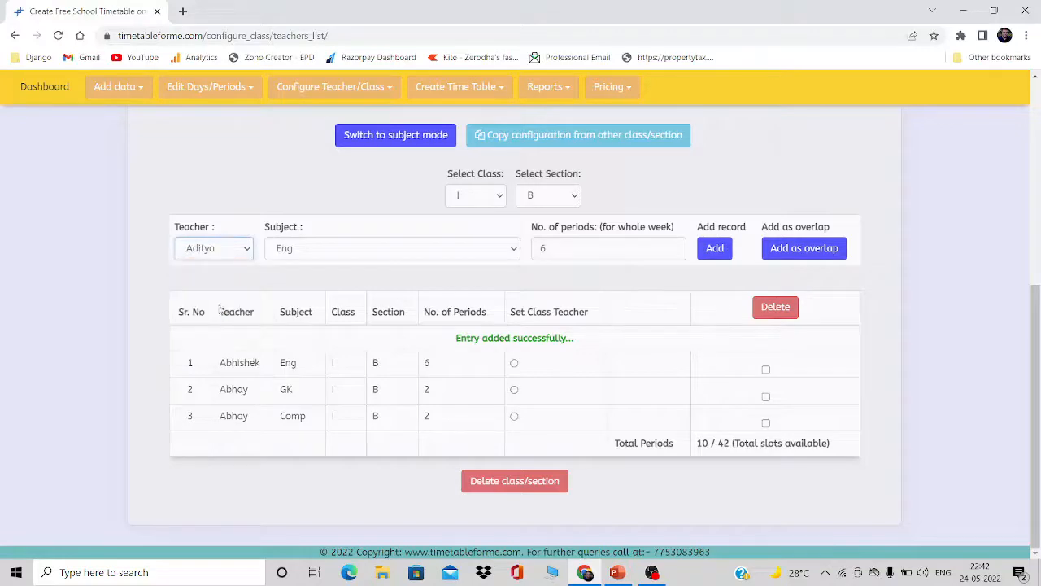
pyautogui.click(335, 252)
pyautogui.click(341, 280)
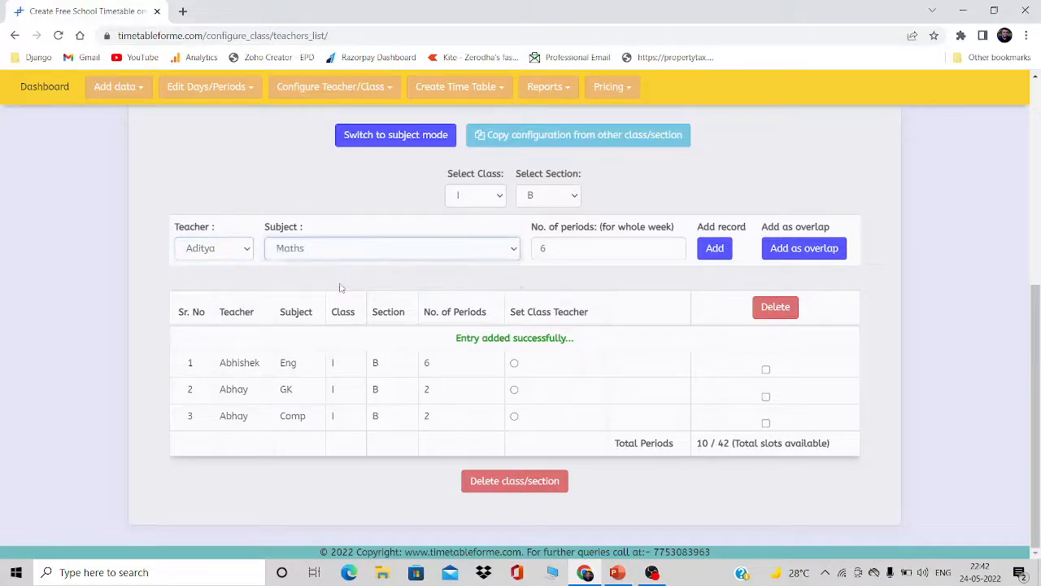
pyautogui.doubleClick(538, 249)
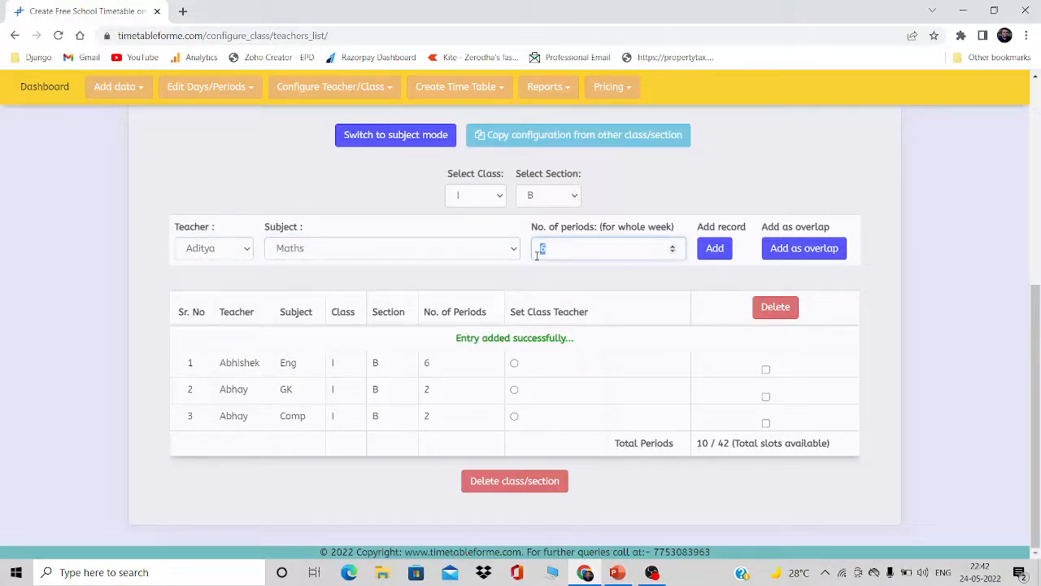
pyautogui.write('7')
pyautogui.click(708, 255)
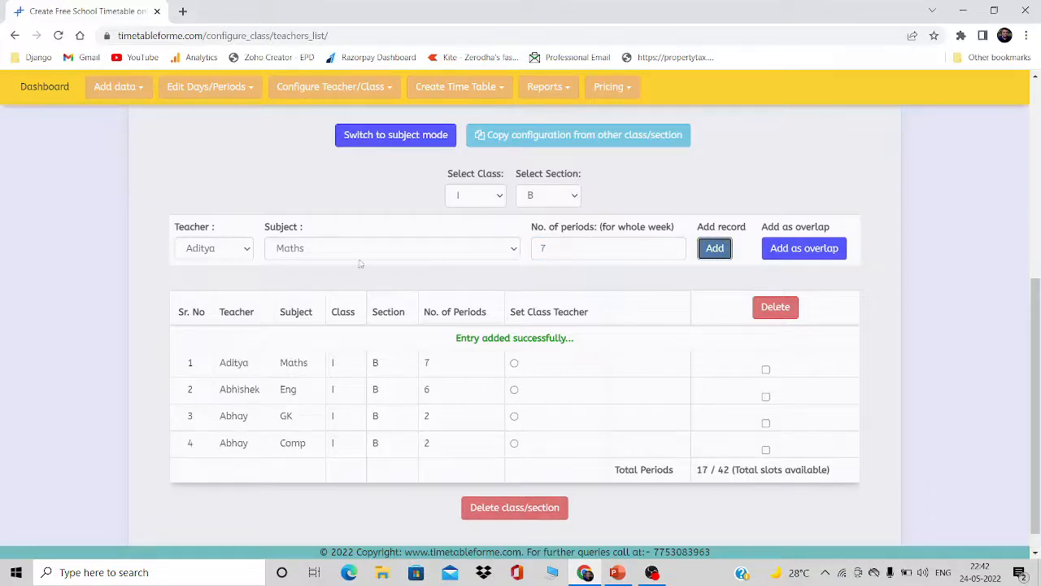
# Add a record for the fourth listed teacher with subject Hindi and 7 periods per week
pyautogui.click(233, 255)
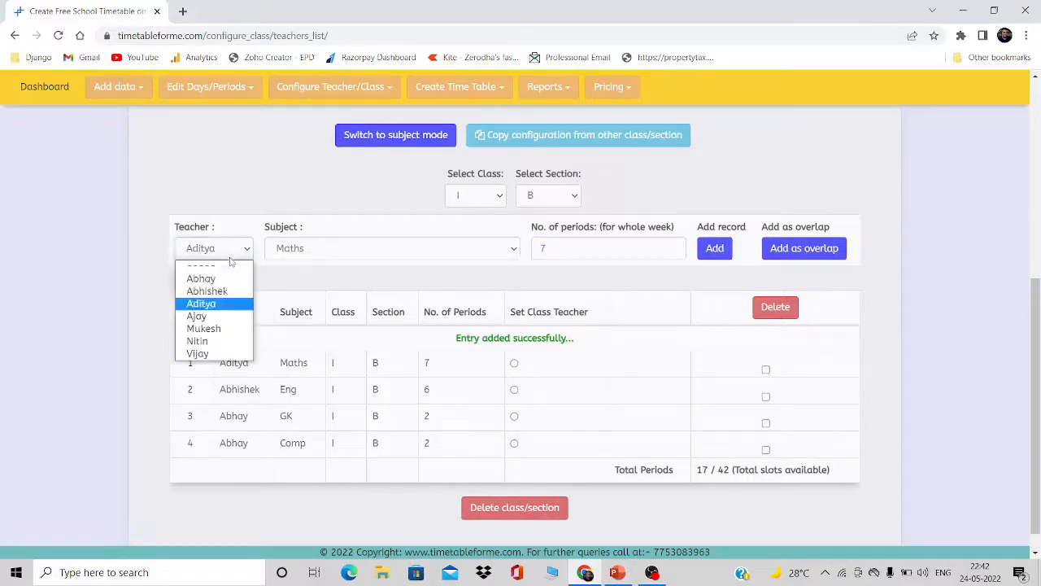
pyautogui.click(216, 318)
pyautogui.click(360, 249)
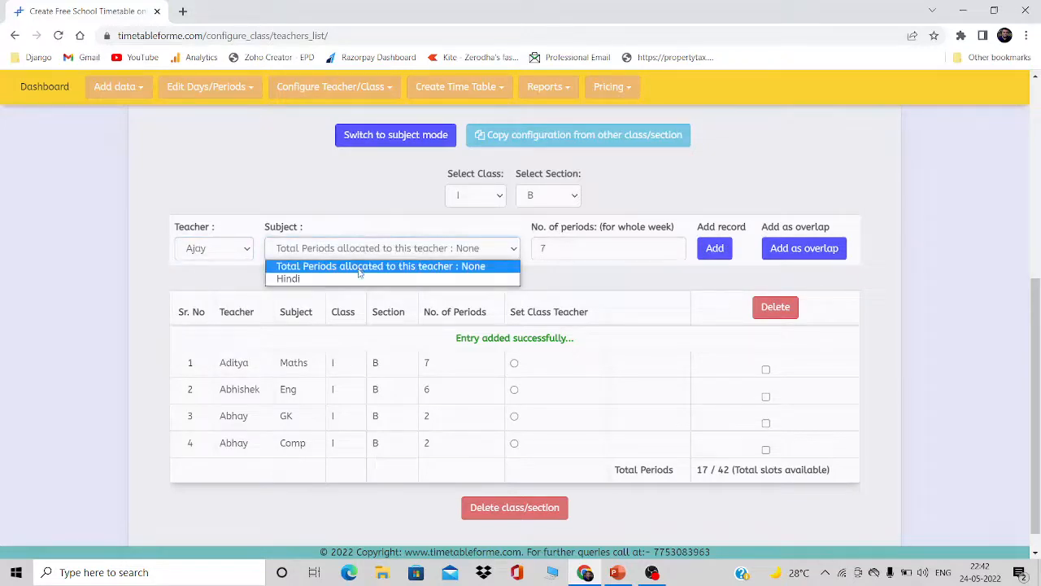
pyautogui.click(359, 279)
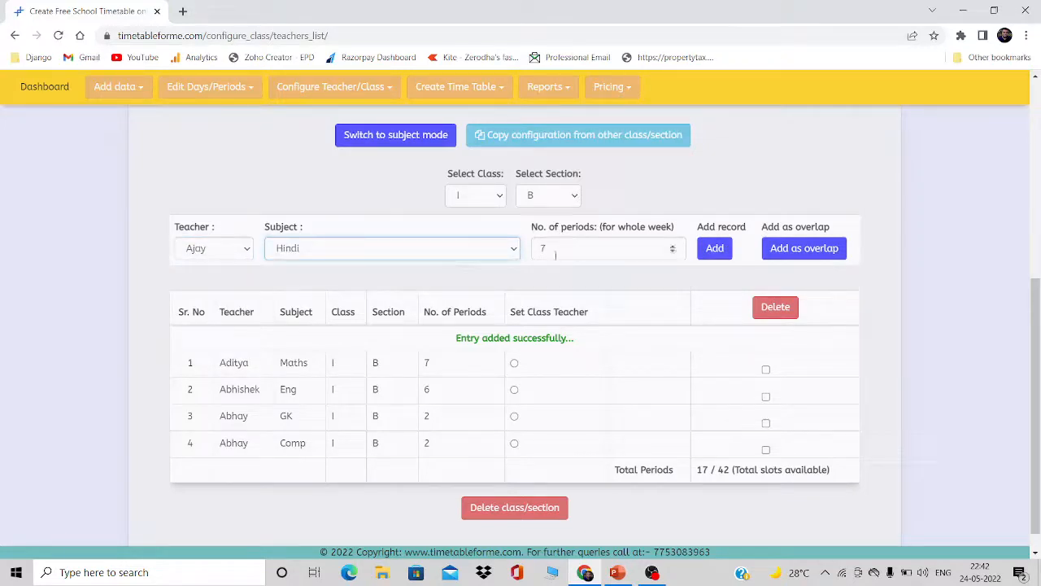
pyautogui.click(730, 249)
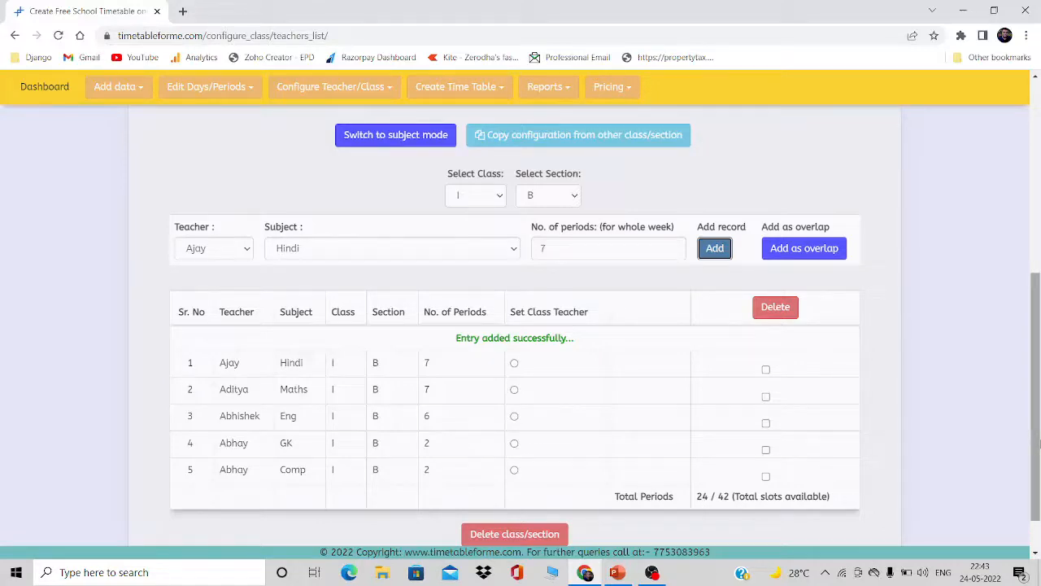
# Switch the class configuration from teacher mode to subject mode
pyautogui.moveTo(1038, 444); pyautogui.dragTo(1037, 409)
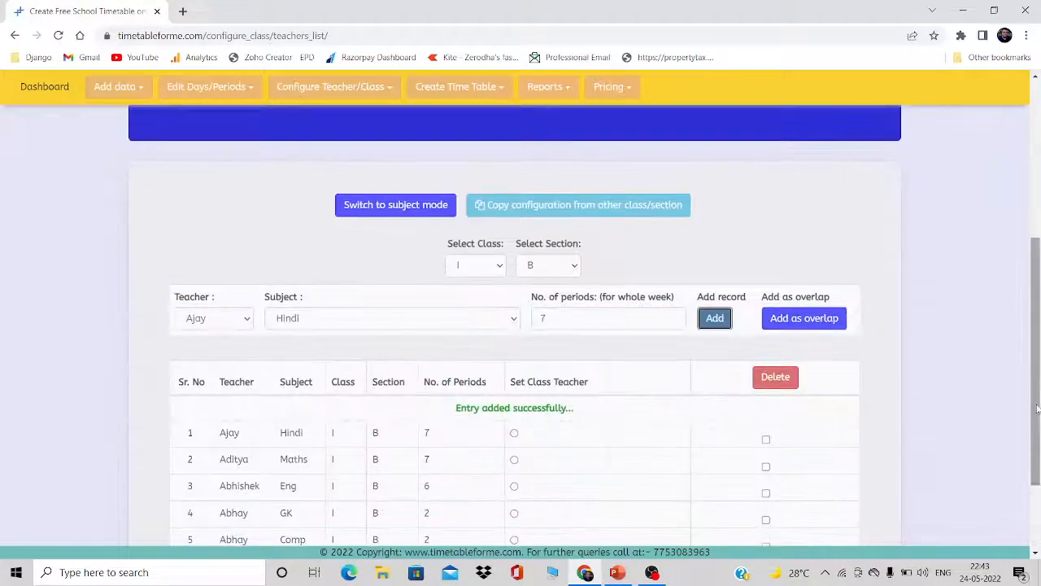
pyautogui.click(216, 322)
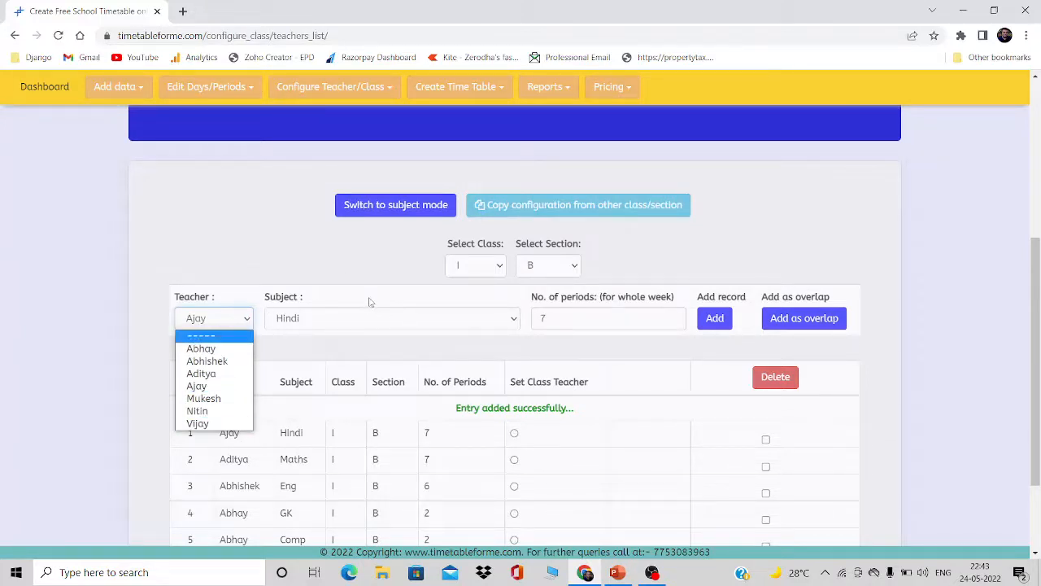
pyautogui.click(396, 208)
pyautogui.click(398, 211)
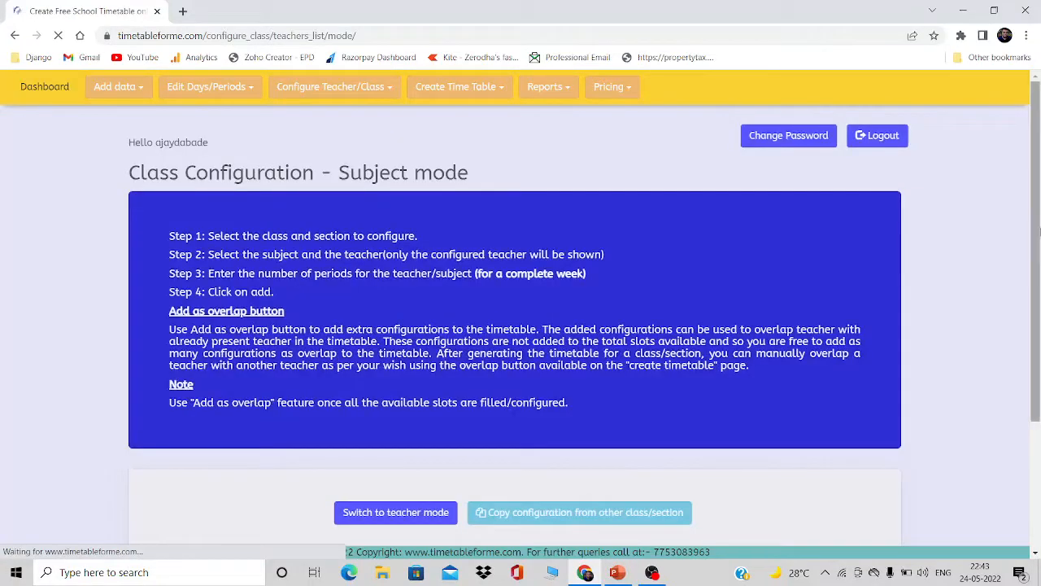
# Select class I and section B for configuration in subject mode
pyautogui.moveTo(1036, 312); pyautogui.dragTo(1037, 437)
pyautogui.click(493, 391)
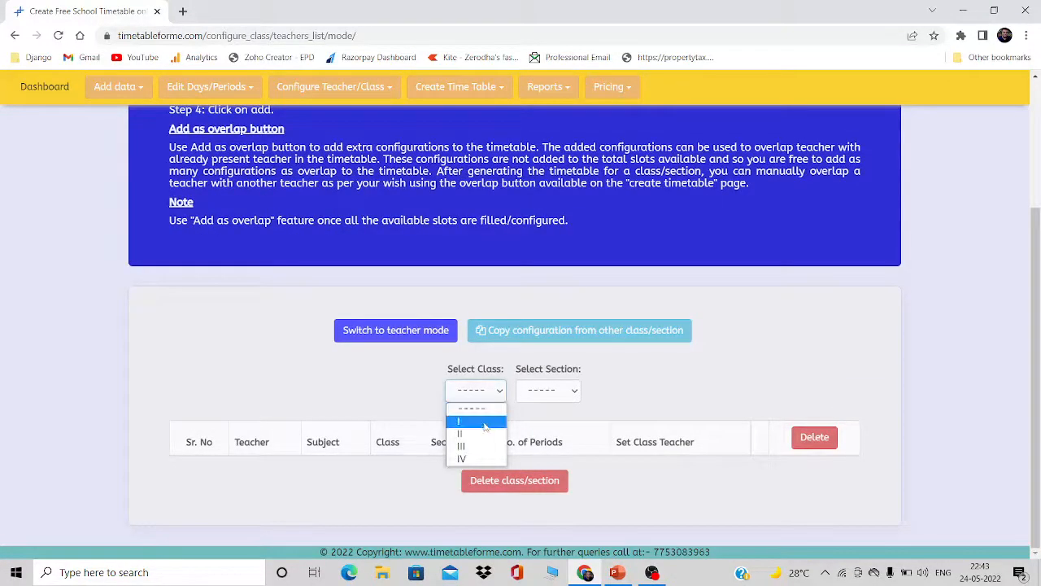
pyautogui.click(485, 423)
pyautogui.click(554, 393)
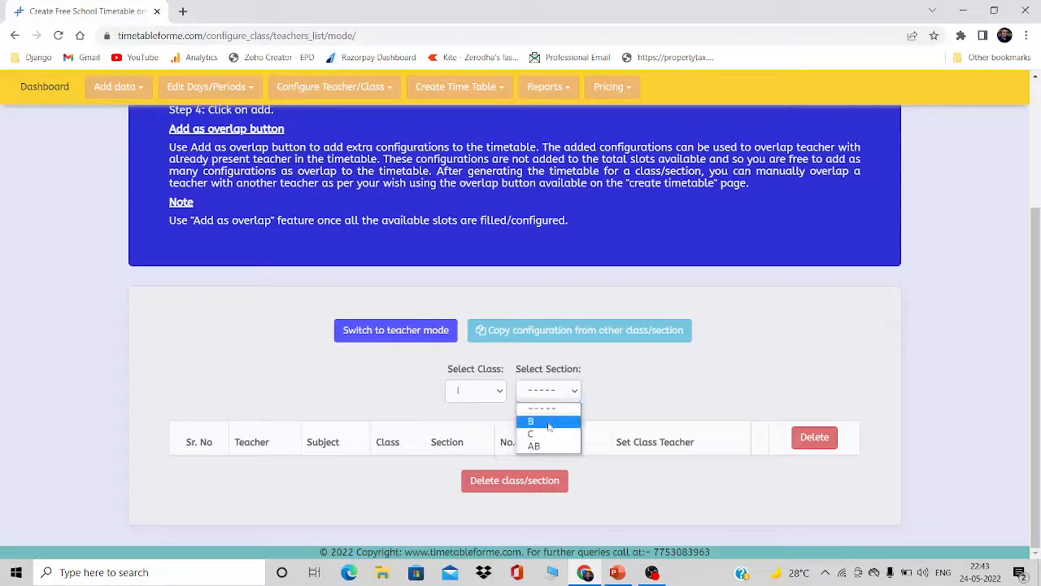
pyautogui.click(549, 422)
pyautogui.scroll(-3, 581, 304)
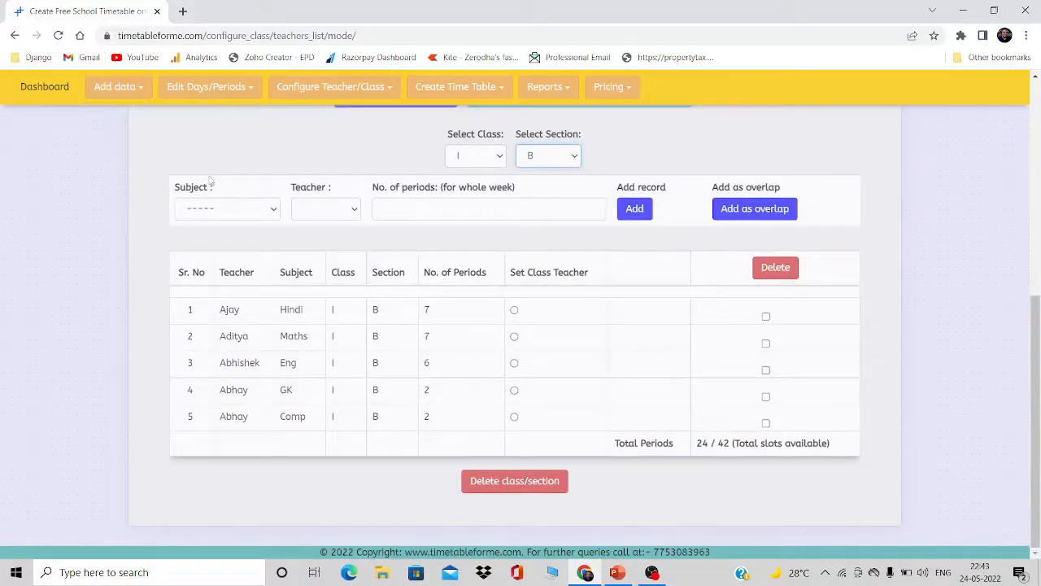
# Add a record for subject S.st with its only available teacher and 6 periods per week
pyautogui.click(235, 216)
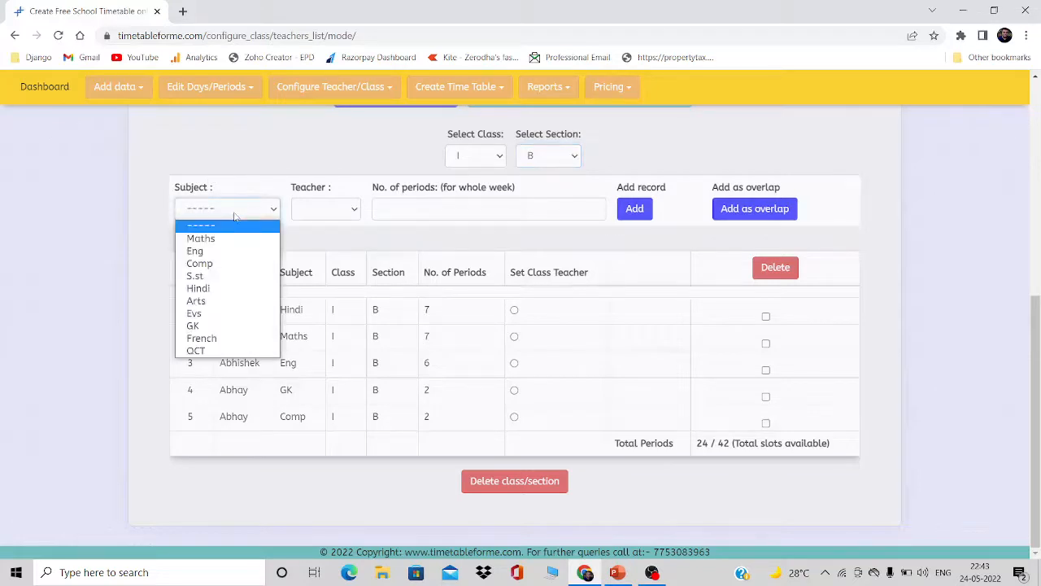
pyautogui.click(106, 230)
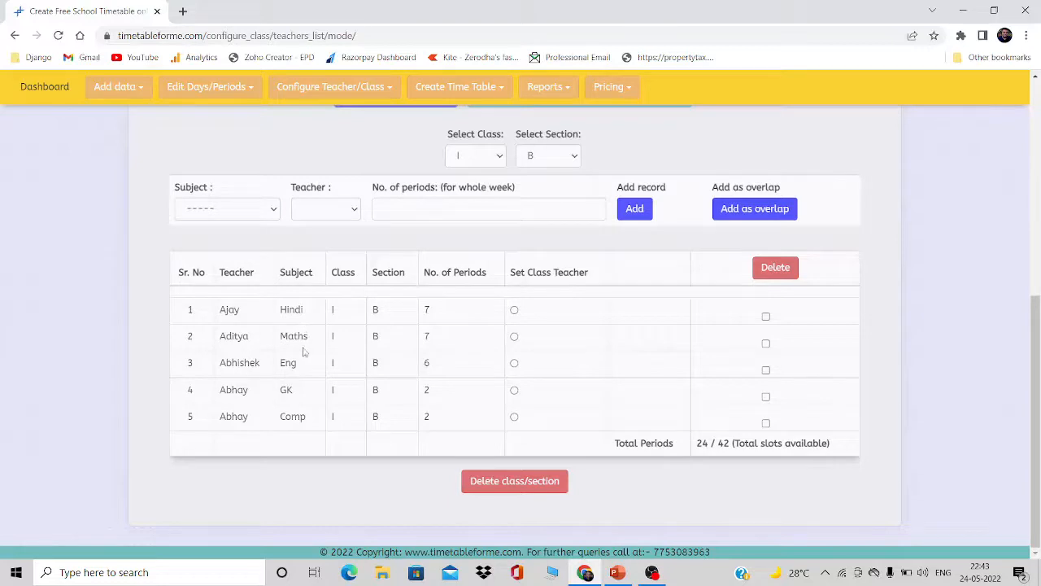
pyautogui.click(235, 214)
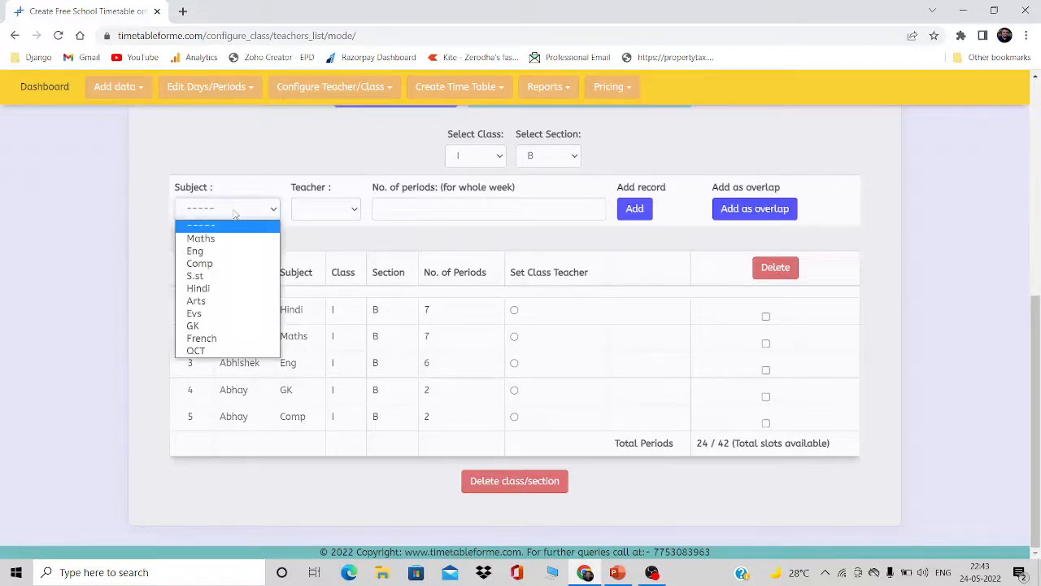
pyautogui.click(218, 280)
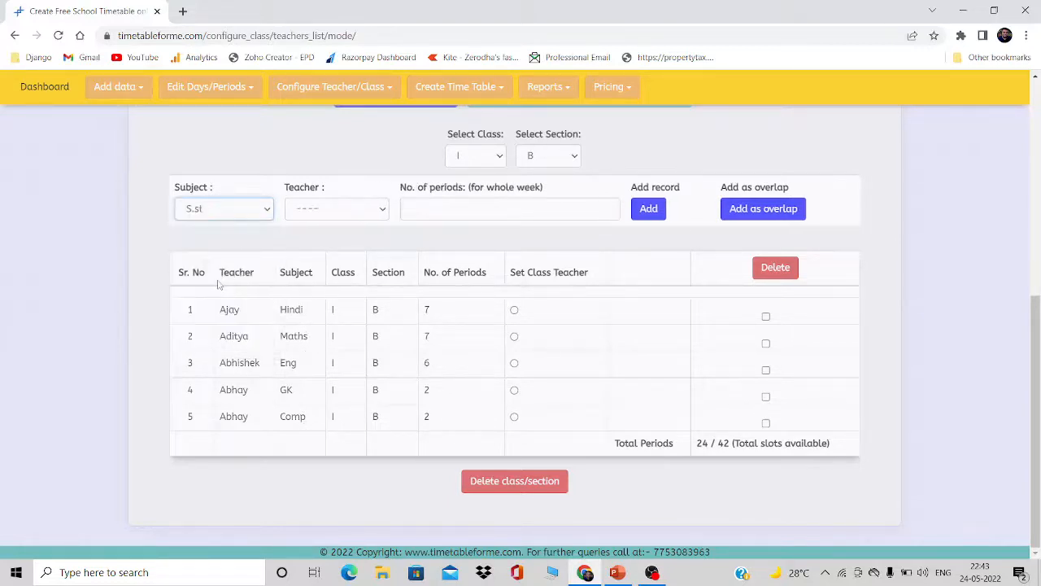
pyautogui.click(331, 212)
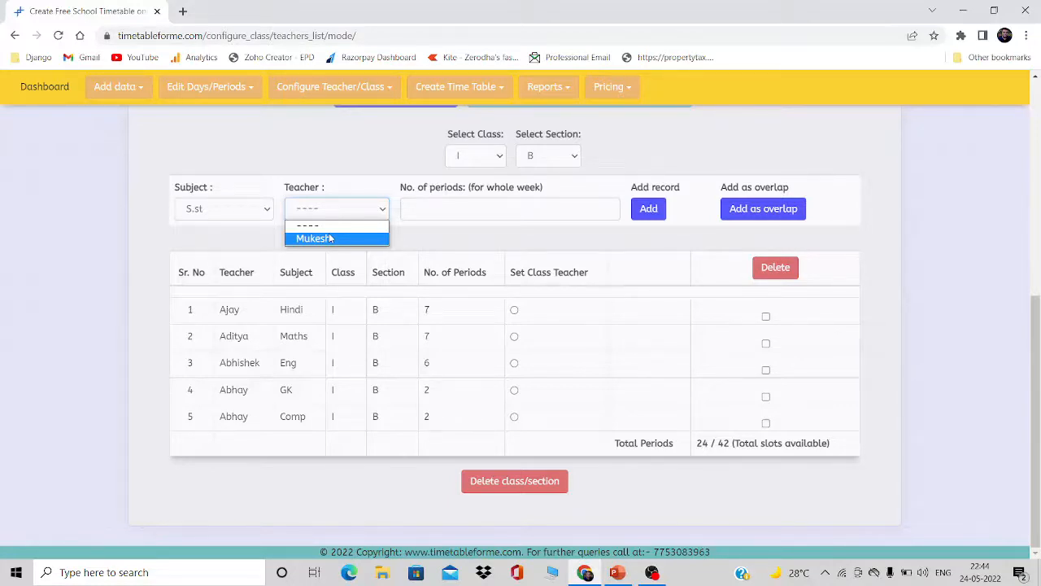
pyautogui.click(329, 238)
pyautogui.click(452, 209)
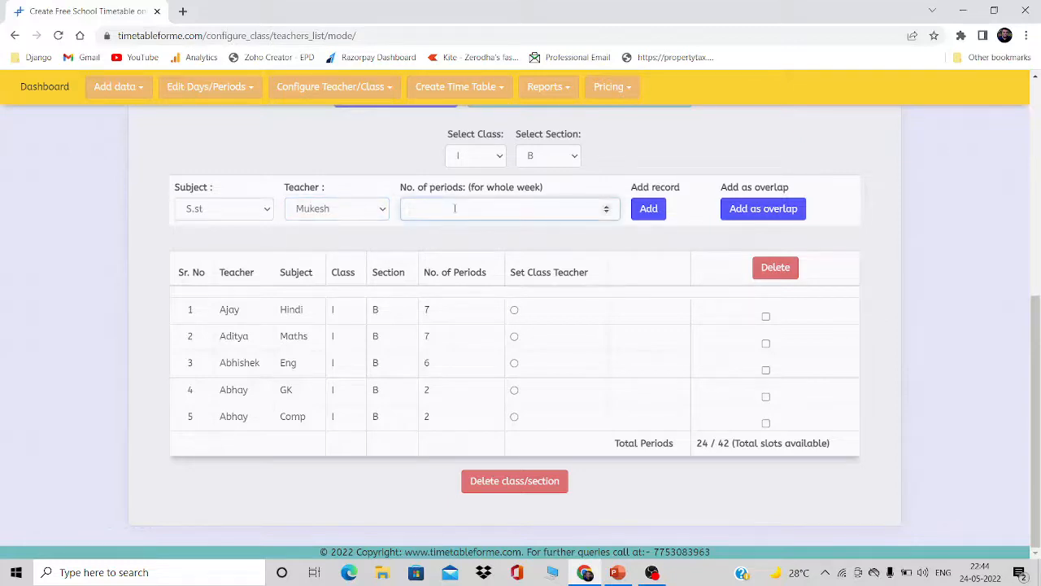
pyautogui.write('6')
pyautogui.click(650, 210)
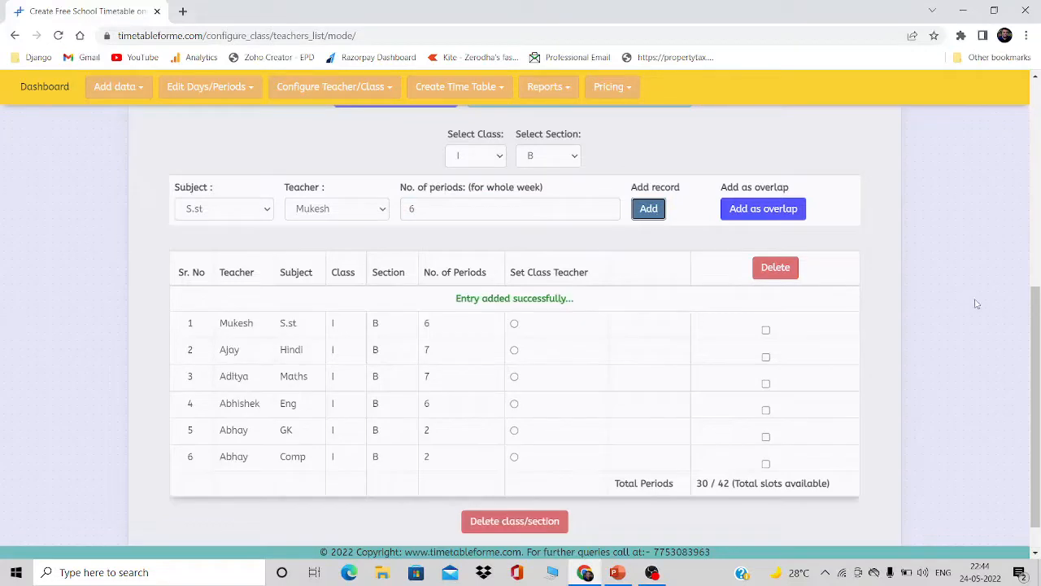
# Add a record for subject Arts with its only available teacher and 2 periods per week
pyautogui.scroll(-1, 1032, 381)
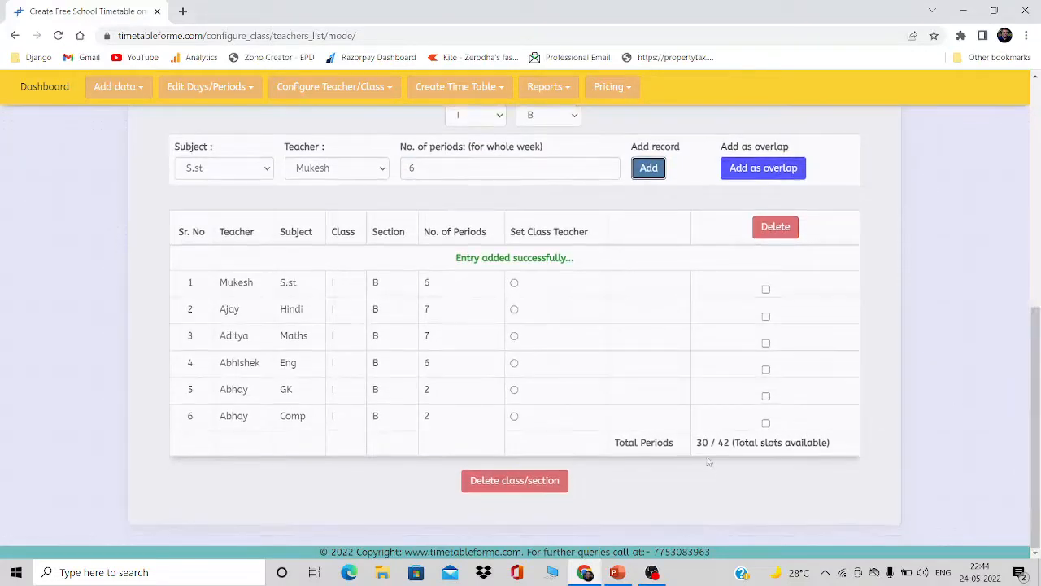
pyautogui.click(203, 168)
pyautogui.click(205, 168)
pyautogui.click(205, 168)
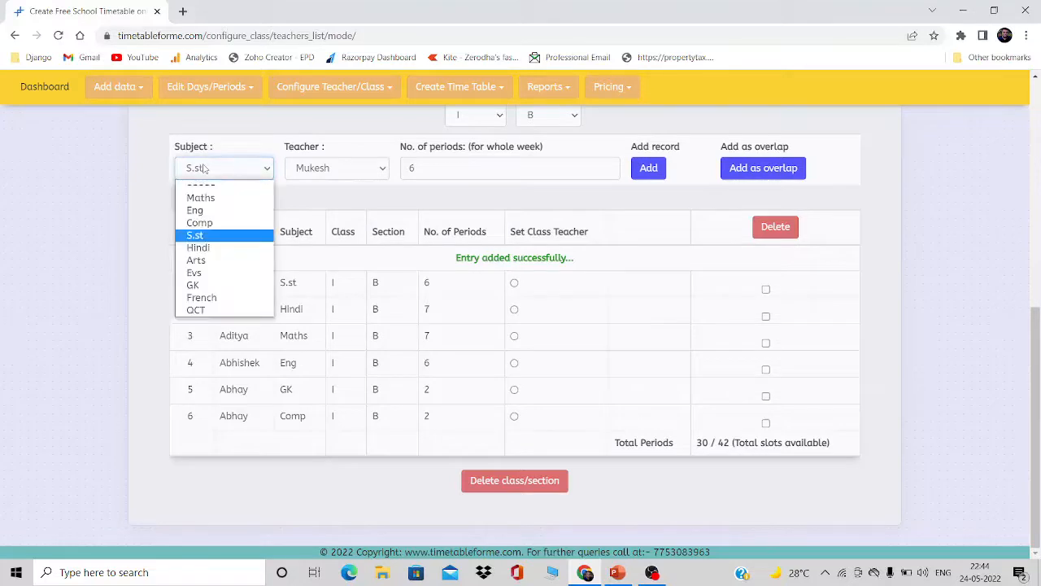
pyautogui.click(210, 260)
pyautogui.click(342, 166)
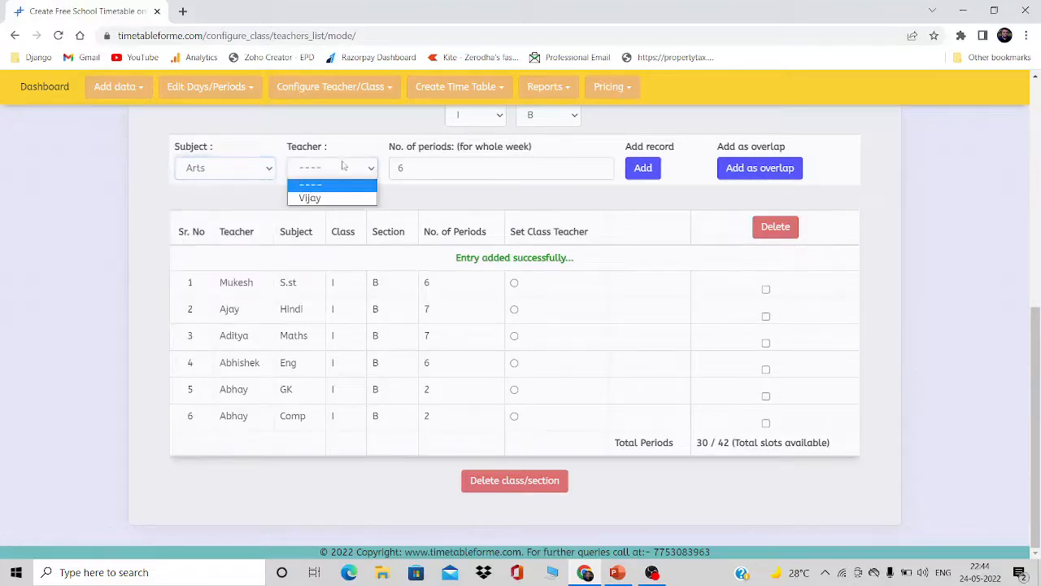
pyautogui.click(344, 199)
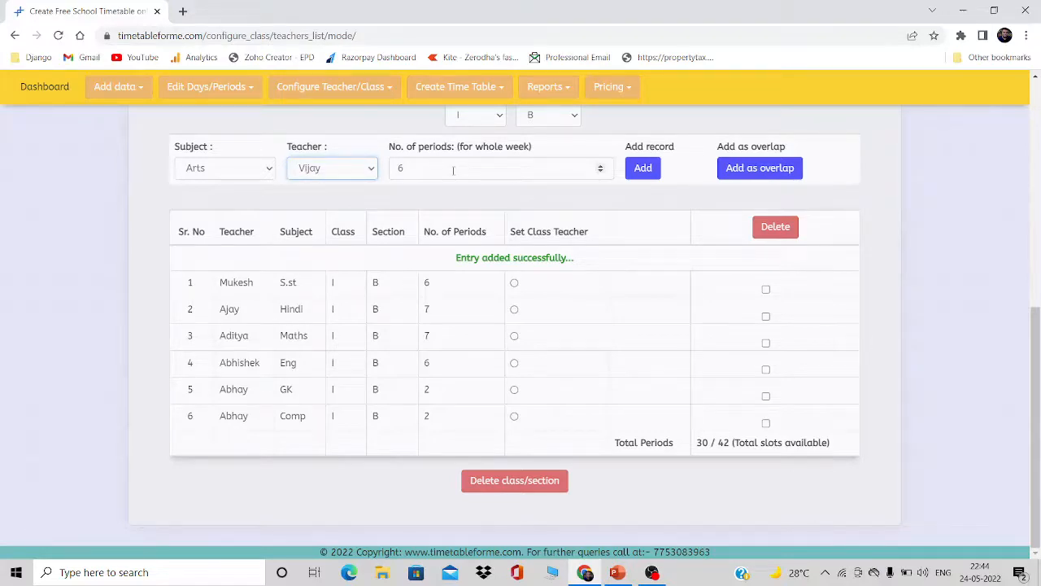
pyautogui.press('Tab')
pyautogui.write('2')
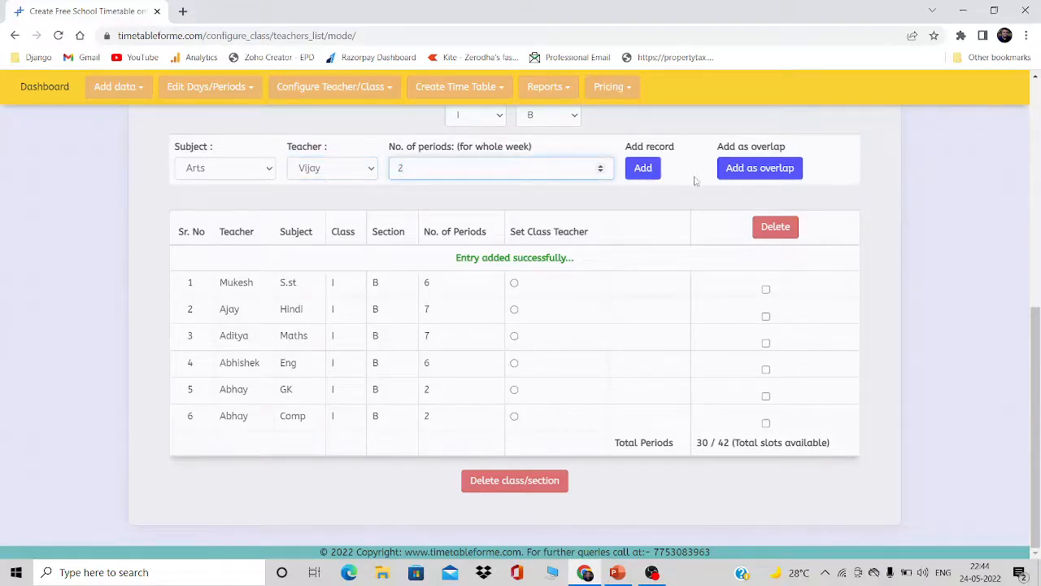
pyautogui.click(653, 171)
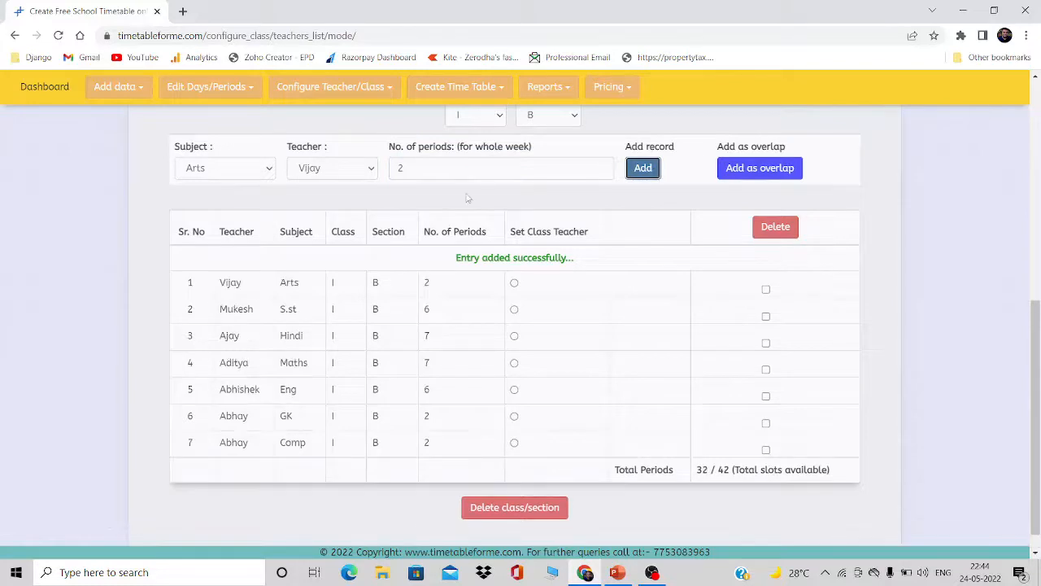
# Add a record for subject French with its available teacher and 10 periods per week
pyautogui.click(244, 174)
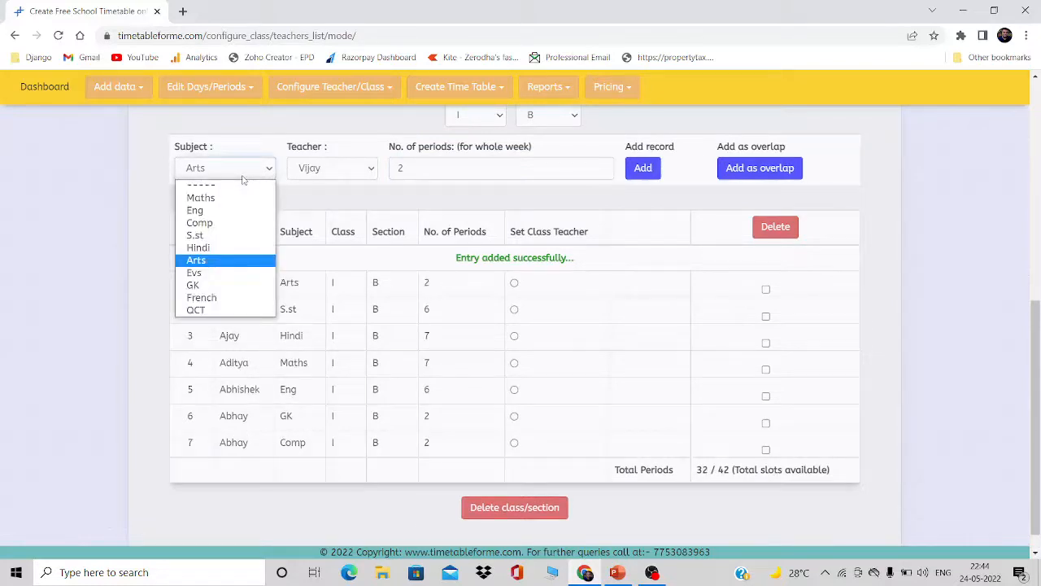
pyautogui.click(229, 305)
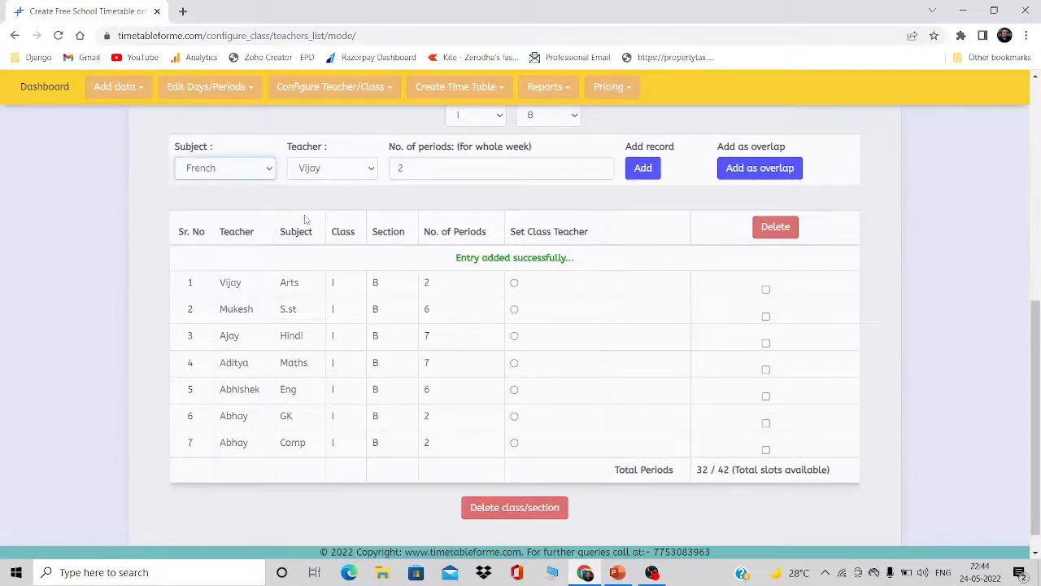
pyautogui.click(338, 172)
pyautogui.click(338, 200)
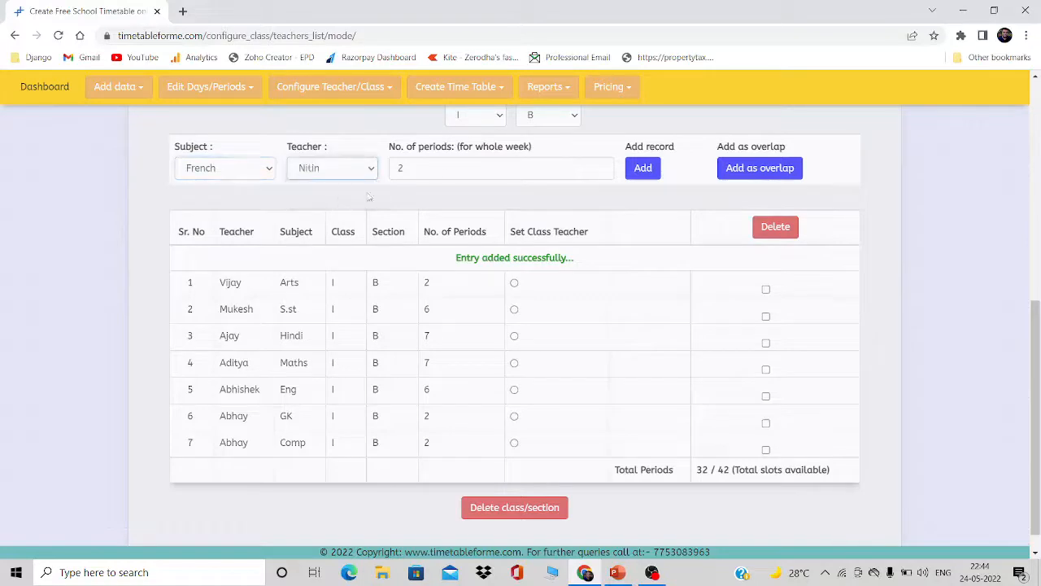
pyautogui.press('Tab')
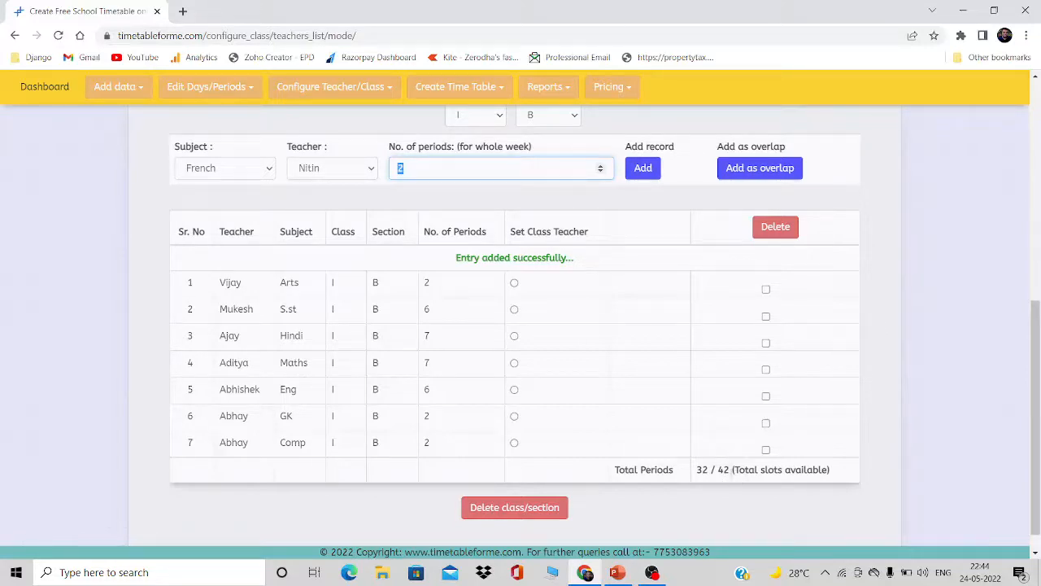
pyautogui.write('10')
pyautogui.click(643, 170)
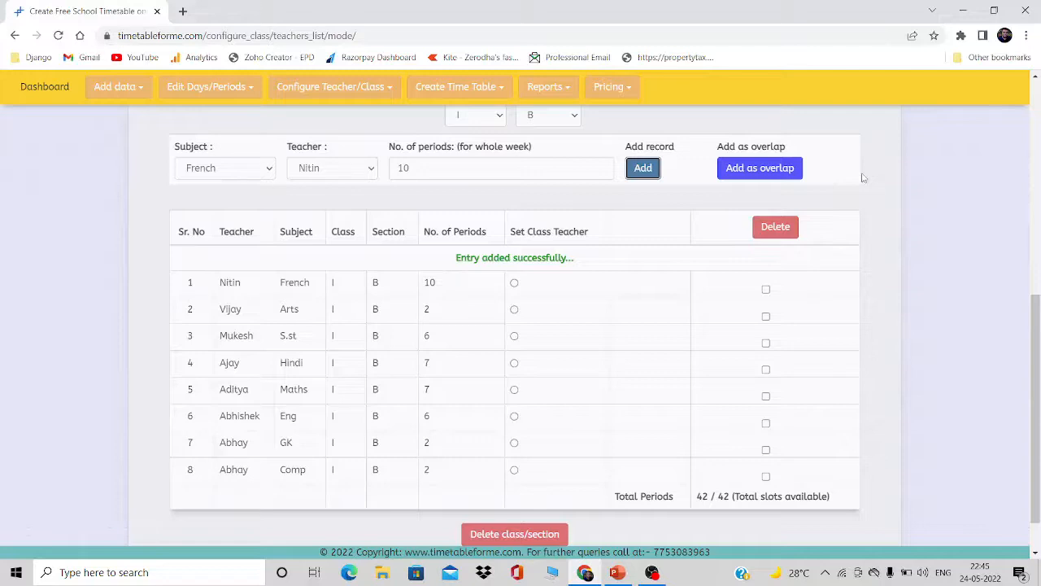
# Switch to section C of class I to view its configured records
pyautogui.scroll(1, 707, 259)
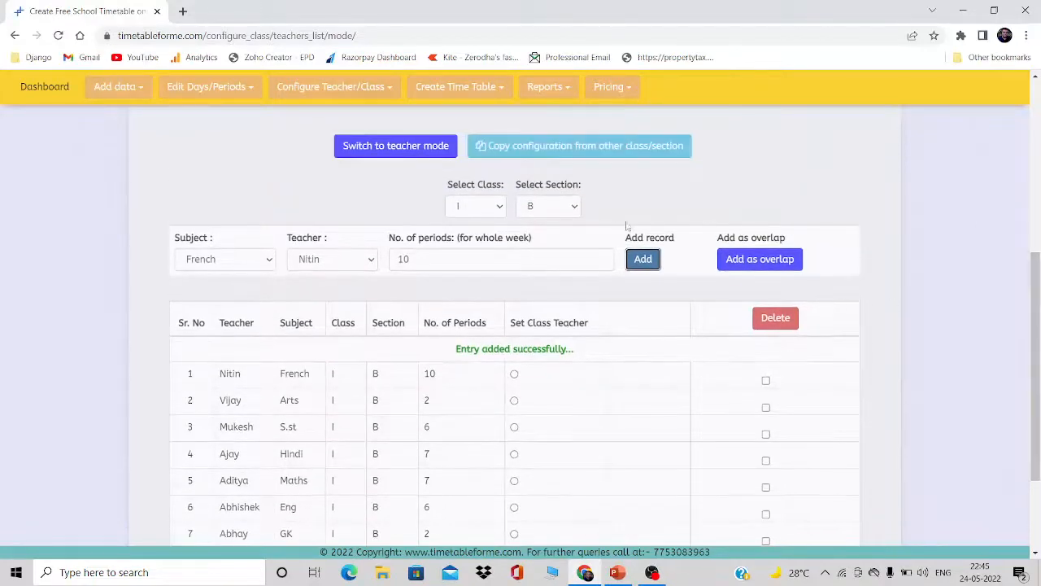
pyautogui.click(569, 207)
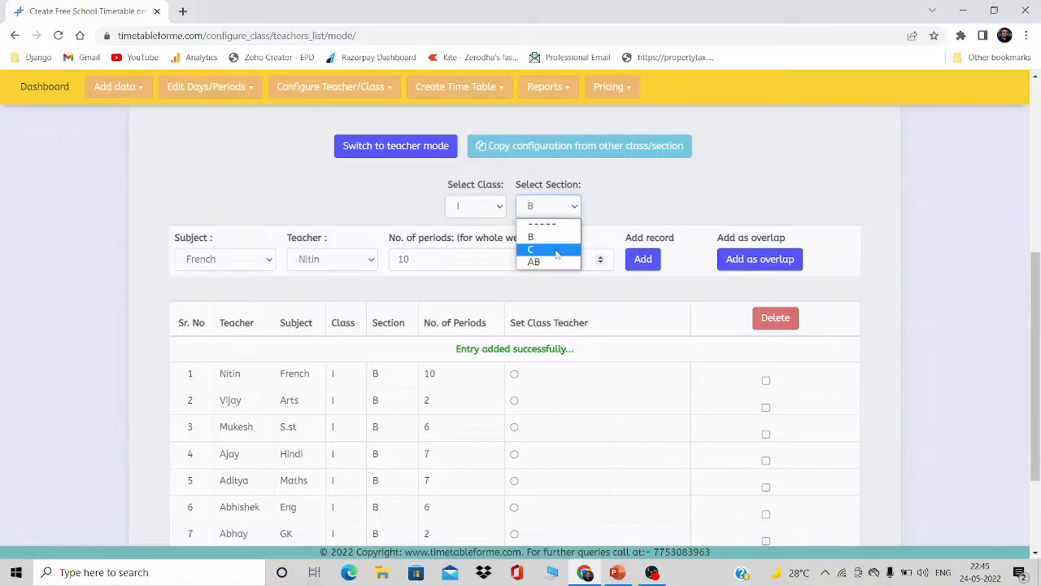
pyautogui.click(557, 251)
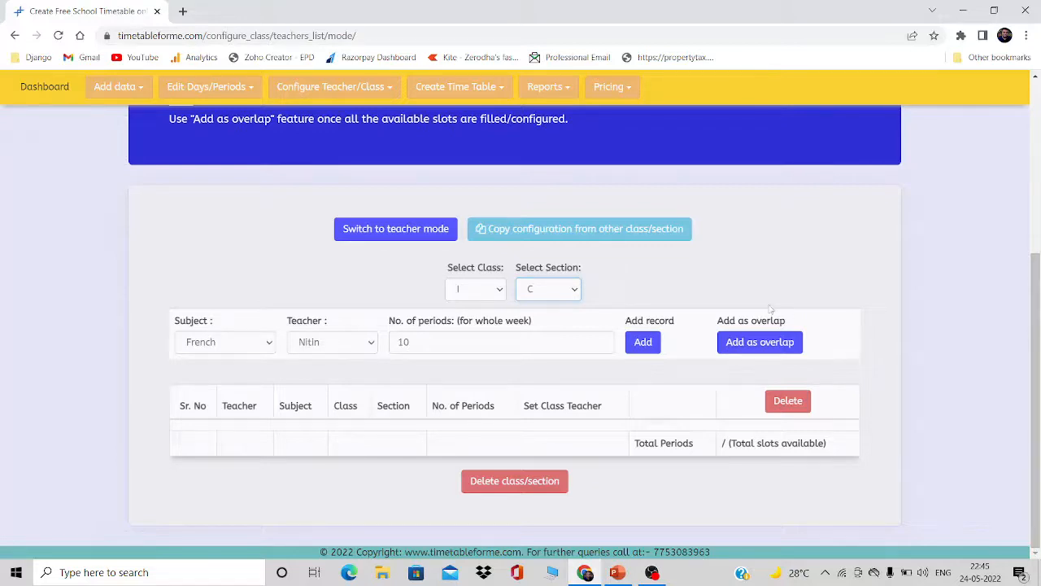
# Copy the configuration from class I section B to class I section C
pyautogui.click(577, 236)
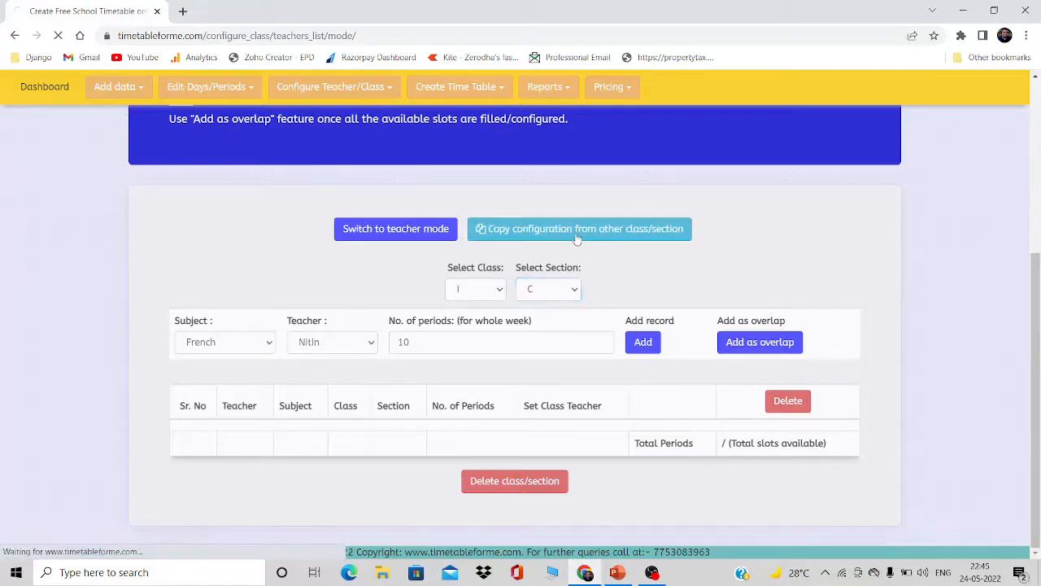
pyautogui.click(352, 319)
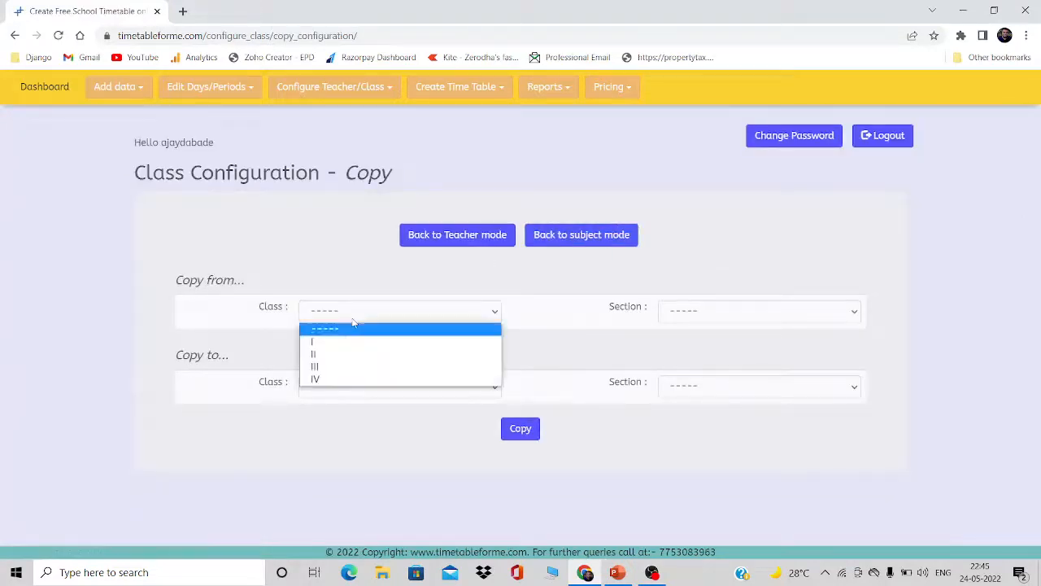
pyautogui.click(345, 346)
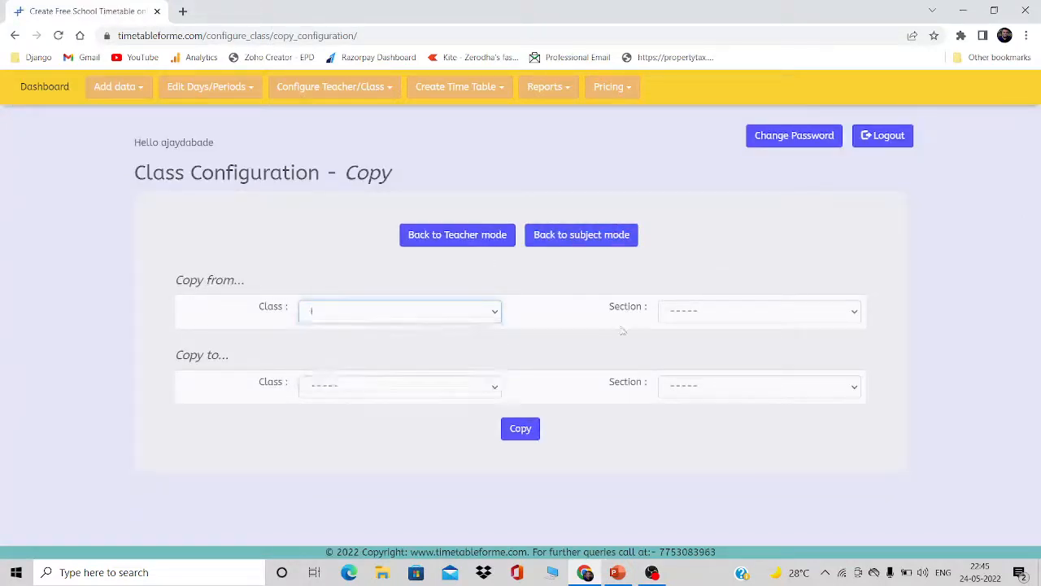
pyautogui.click(698, 322)
pyautogui.click(697, 342)
pyautogui.click(353, 396)
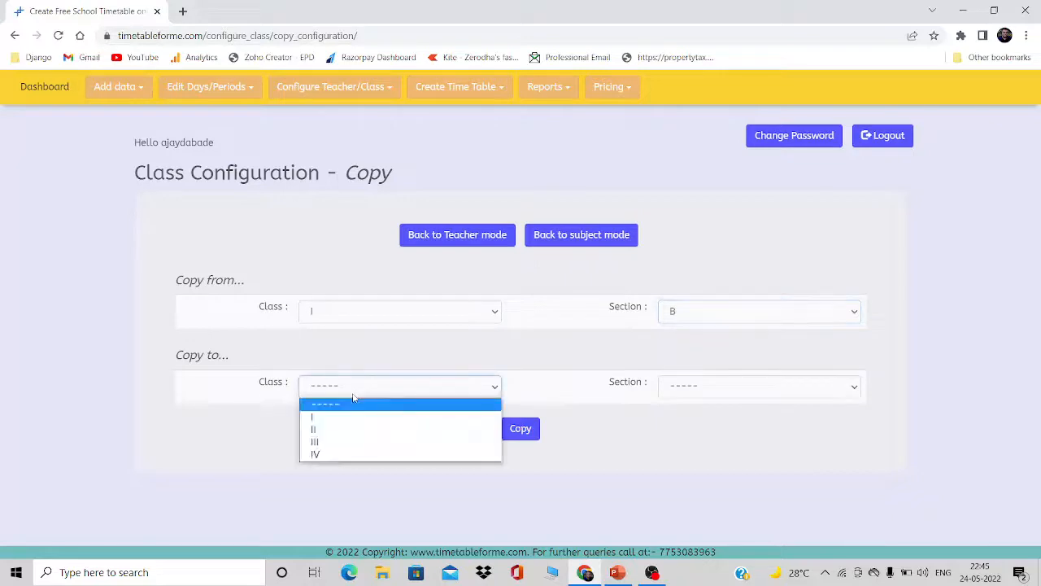
pyautogui.click(340, 420)
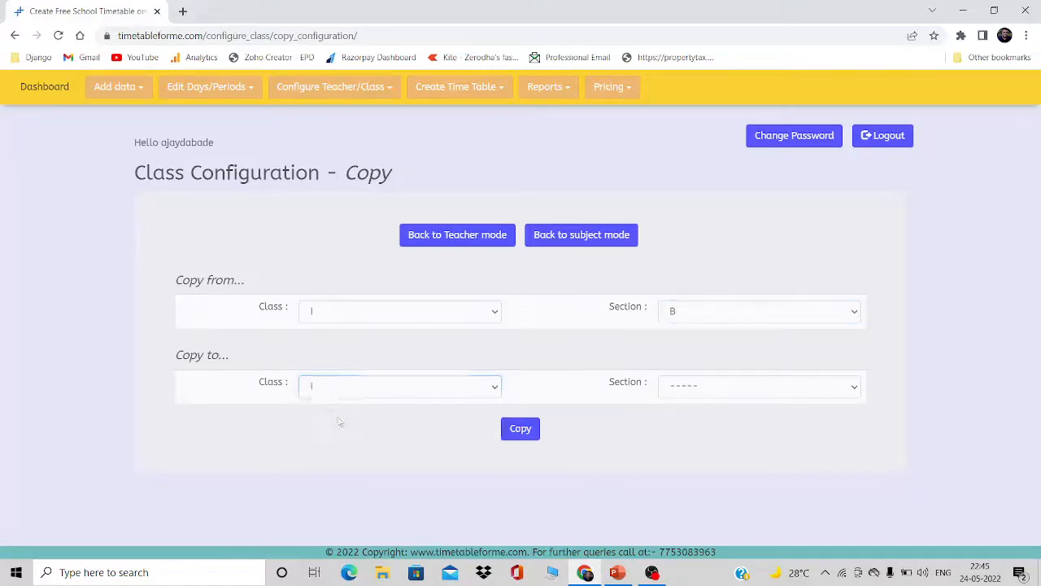
pyautogui.click(686, 387)
pyautogui.click(688, 430)
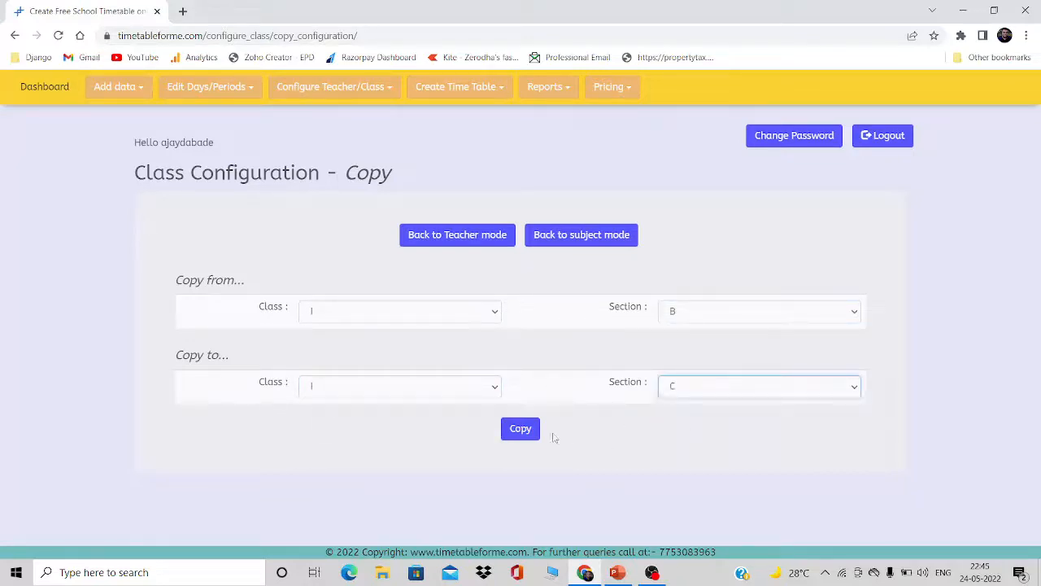
pyautogui.click(521, 429)
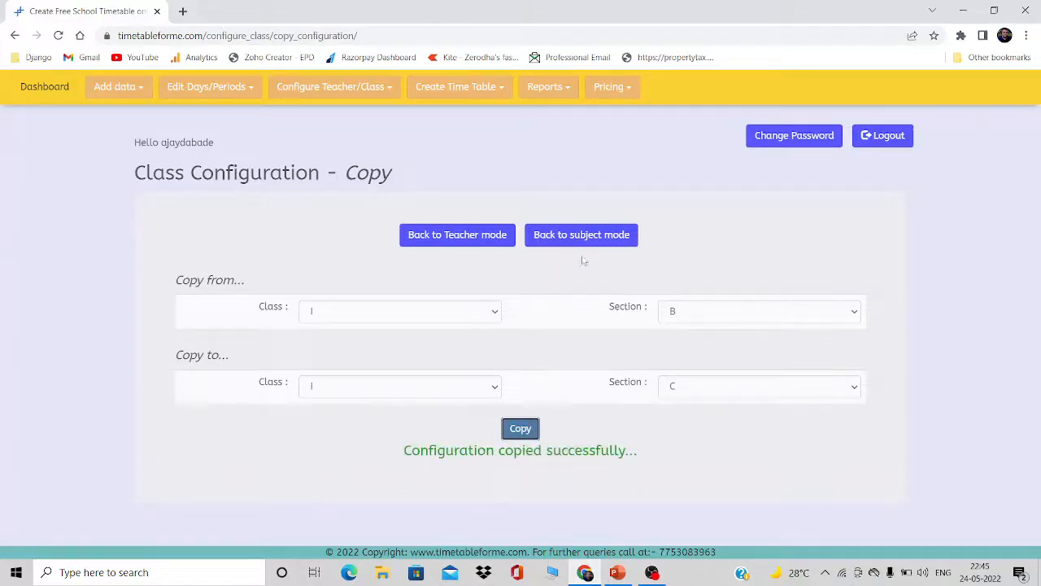
# Return to the teacher-mode class configuration and review the records copied to class I section C
pyautogui.click(465, 241)
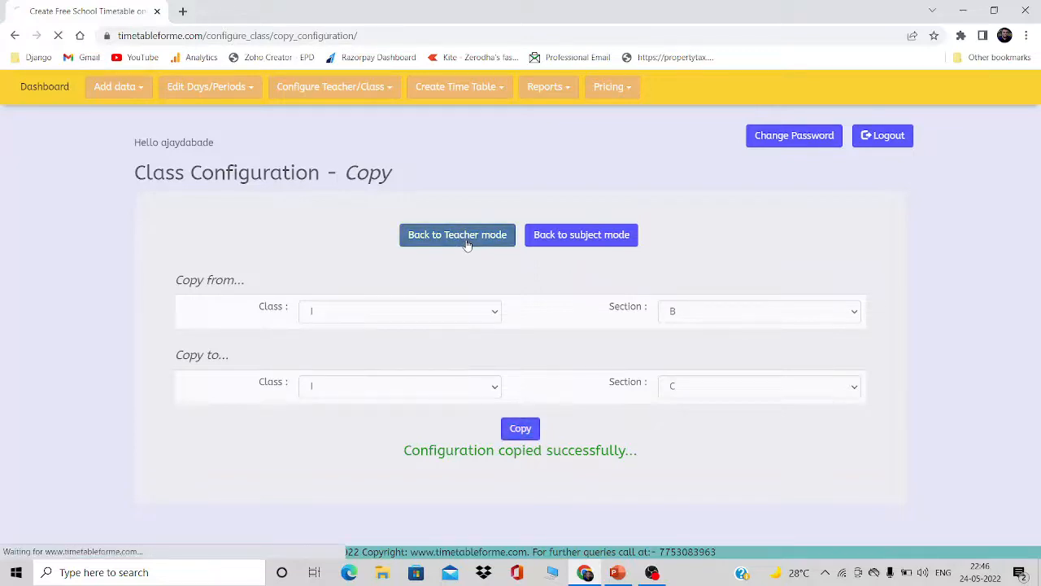
pyautogui.scroll(-3, 468, 410)
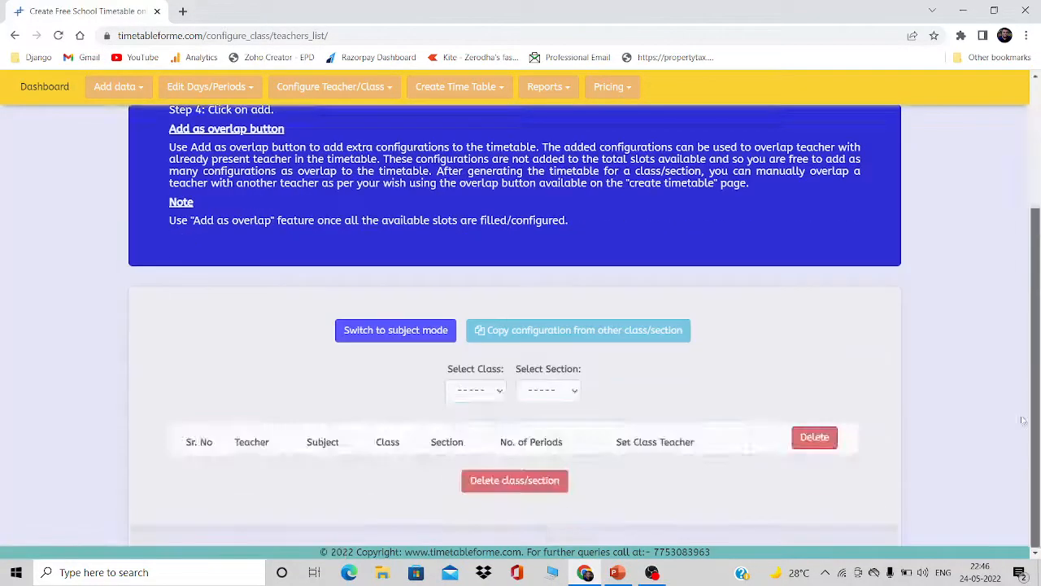
pyautogui.click(472, 392)
pyautogui.click(475, 421)
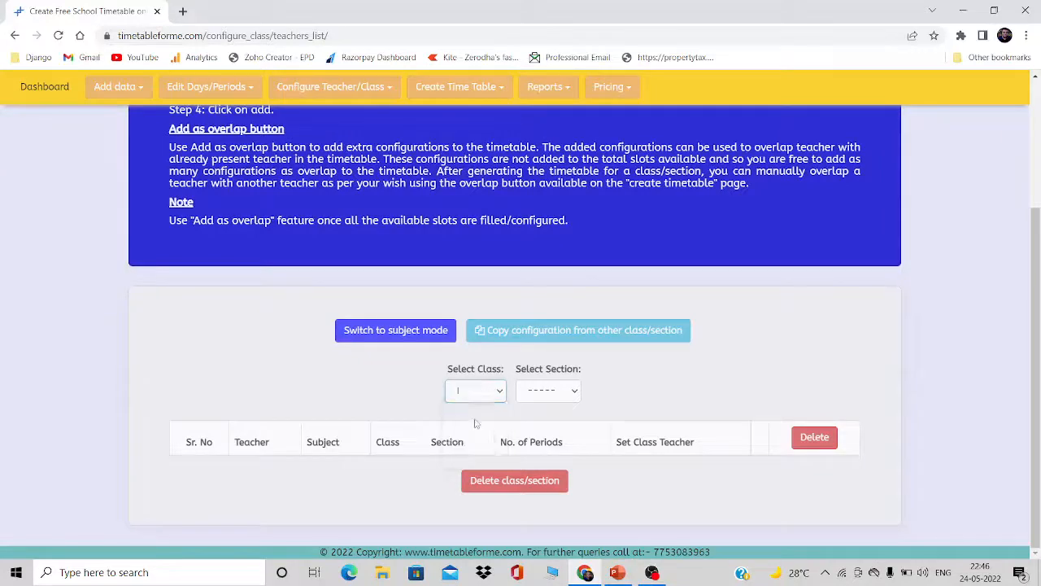
pyautogui.click(537, 392)
pyautogui.click(533, 433)
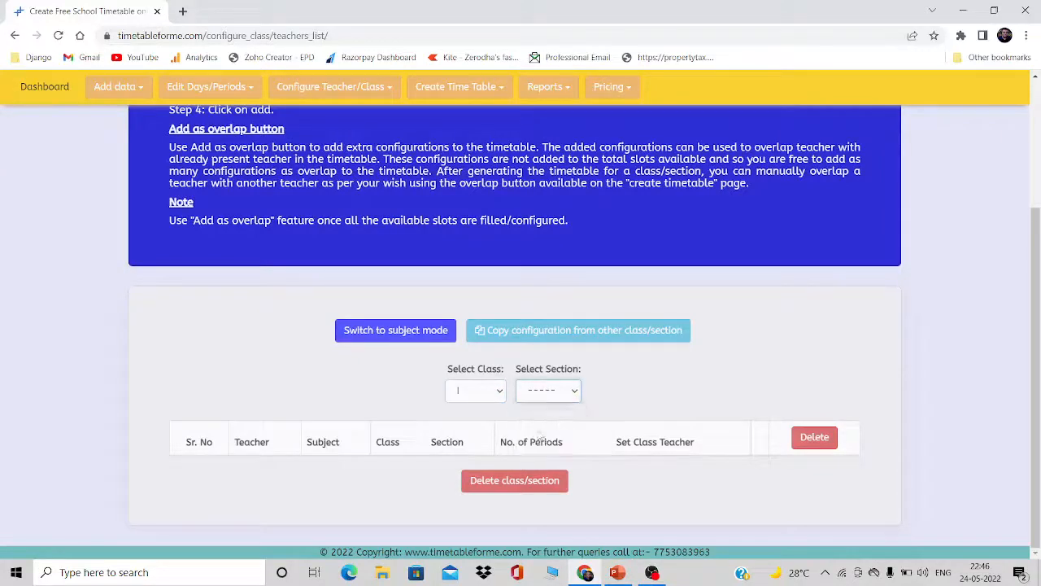
pyautogui.moveTo(1039, 328); pyautogui.dragTo(1039, 453)
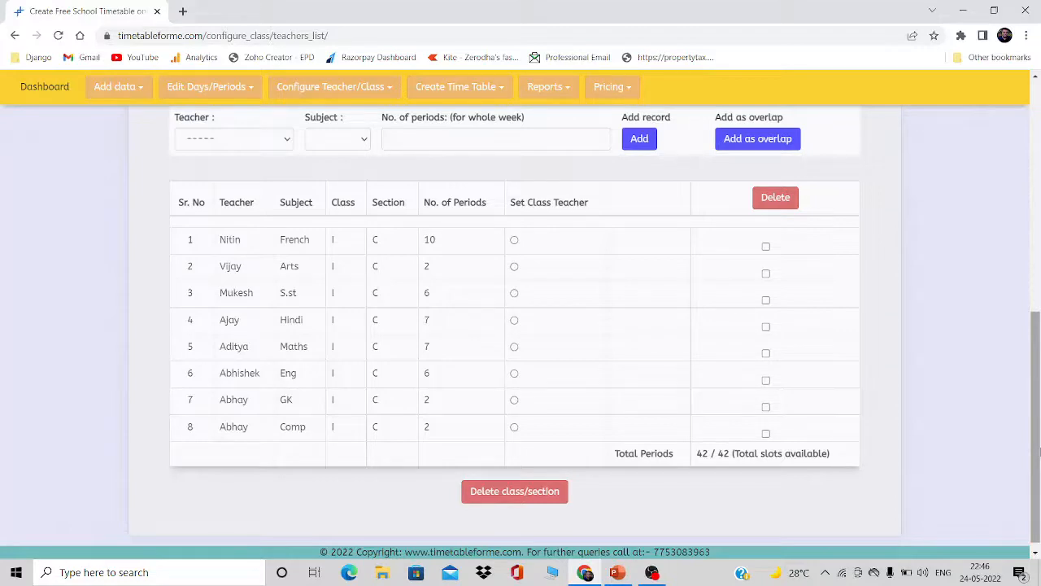
pyautogui.moveTo(1039, 453); pyautogui.dragTo(1040, 369)
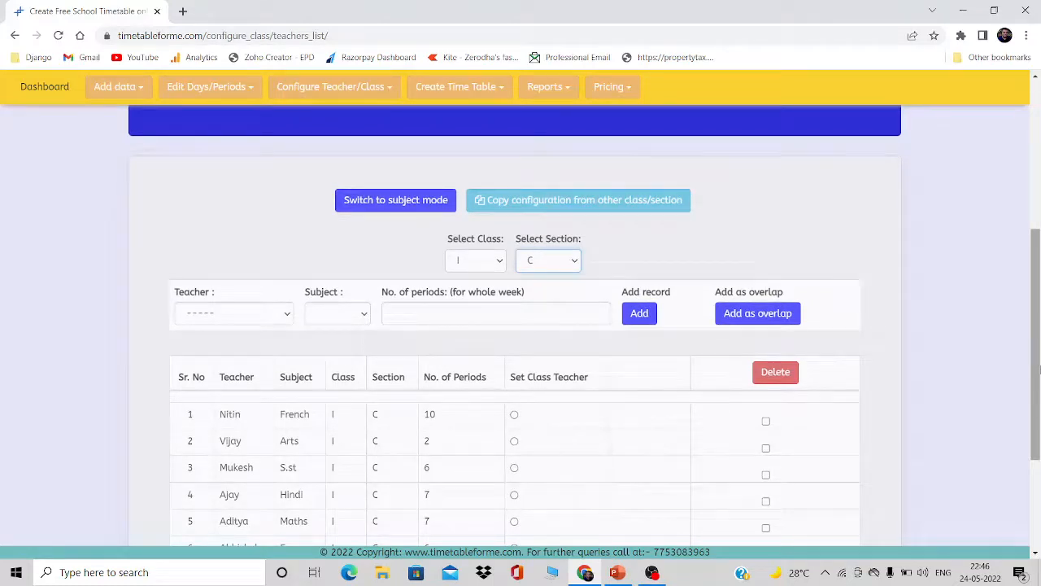
pyautogui.moveTo(1039, 368); pyautogui.dragTo(1039, 460)
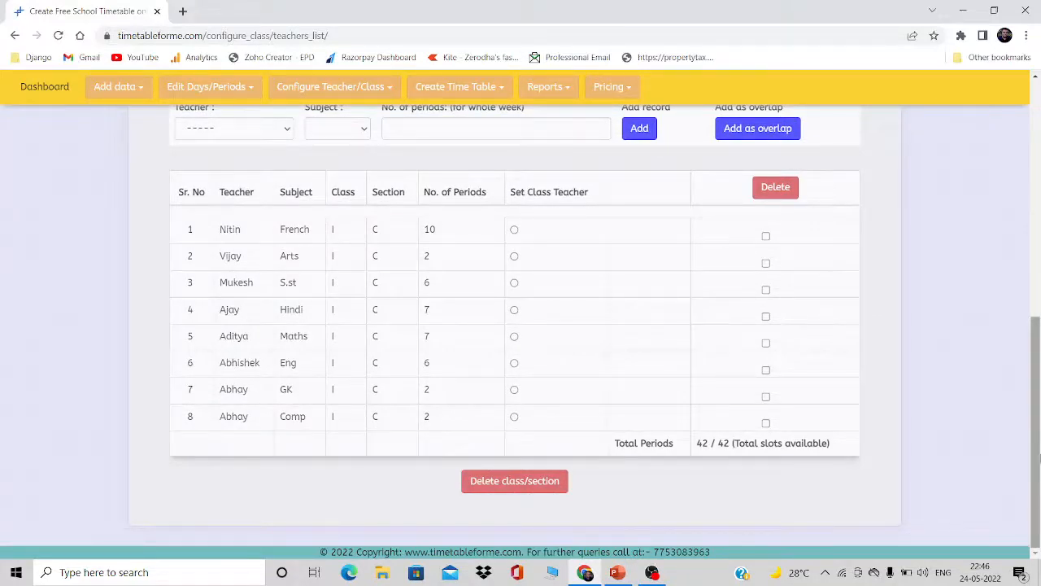
pyautogui.moveTo(1039, 460); pyautogui.dragTo(1039, 421)
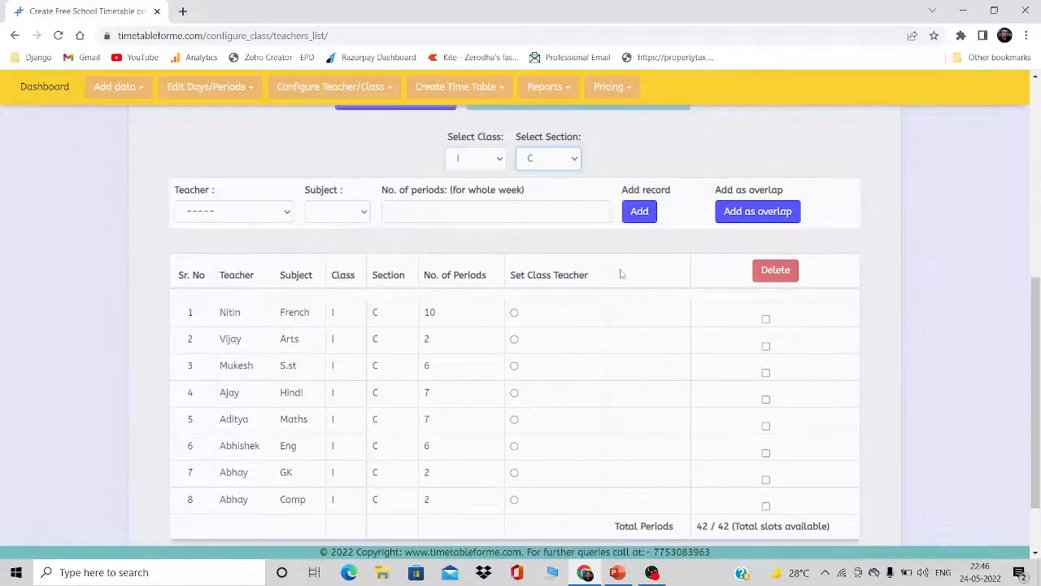
# Set the Eng teacher as class teacher of class I section C and the Hindi teacher as class teacher of section B
pyautogui.click(514, 446)
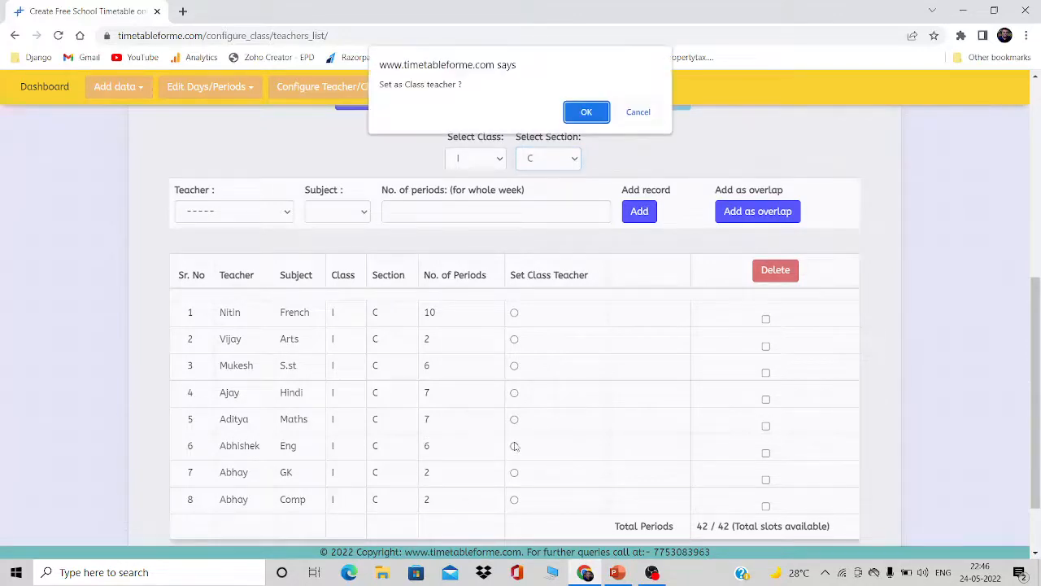
pyautogui.click(588, 112)
pyautogui.click(550, 164)
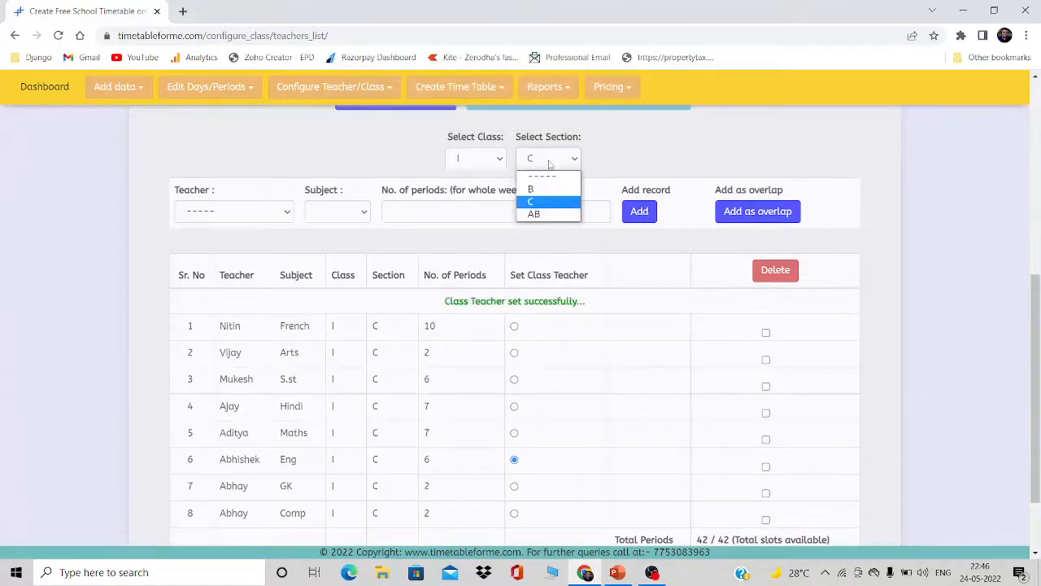
pyautogui.click(547, 188)
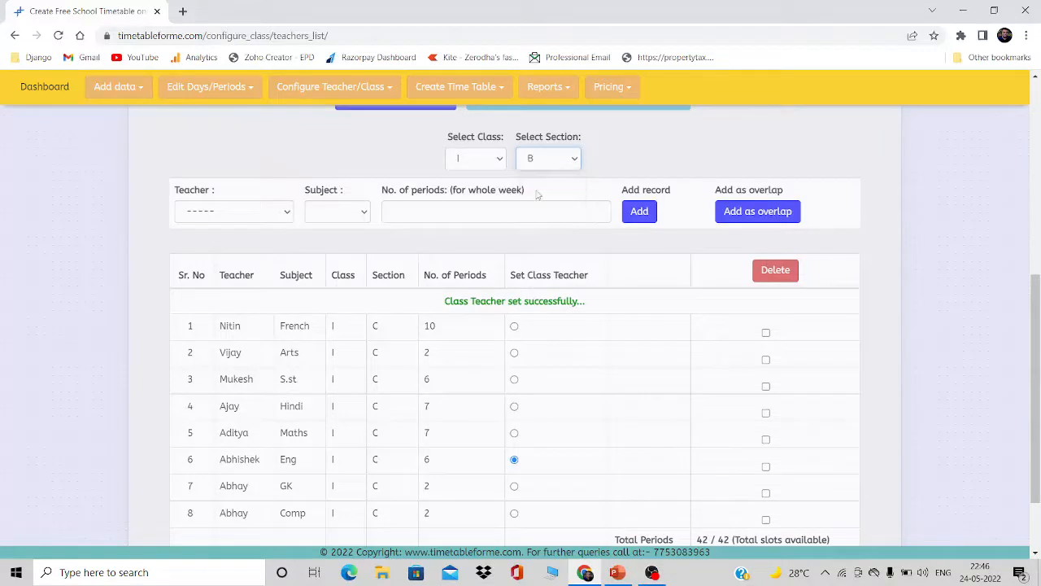
pyautogui.scroll(-1, 635, 340)
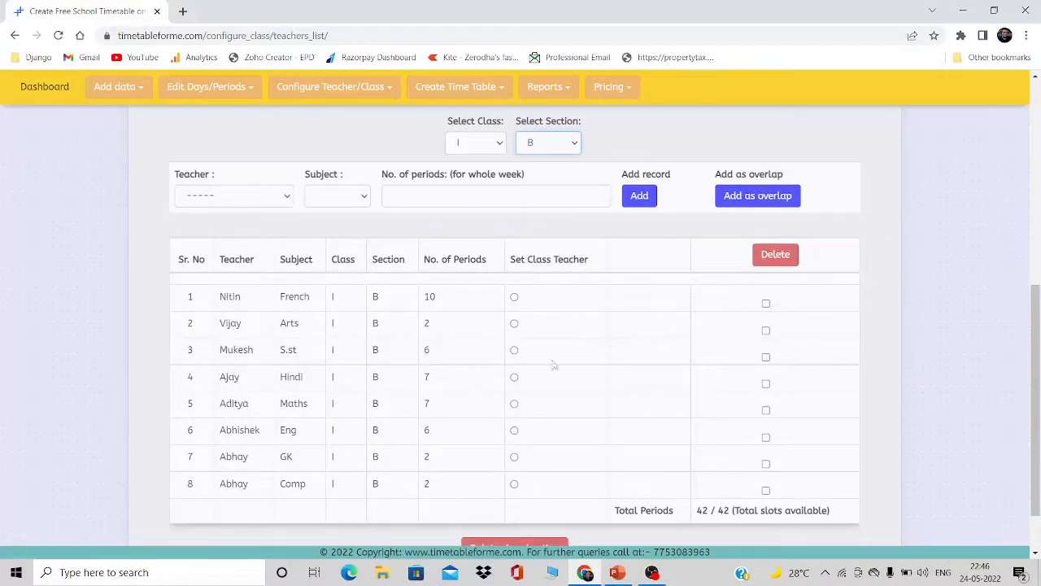
pyautogui.click(514, 376)
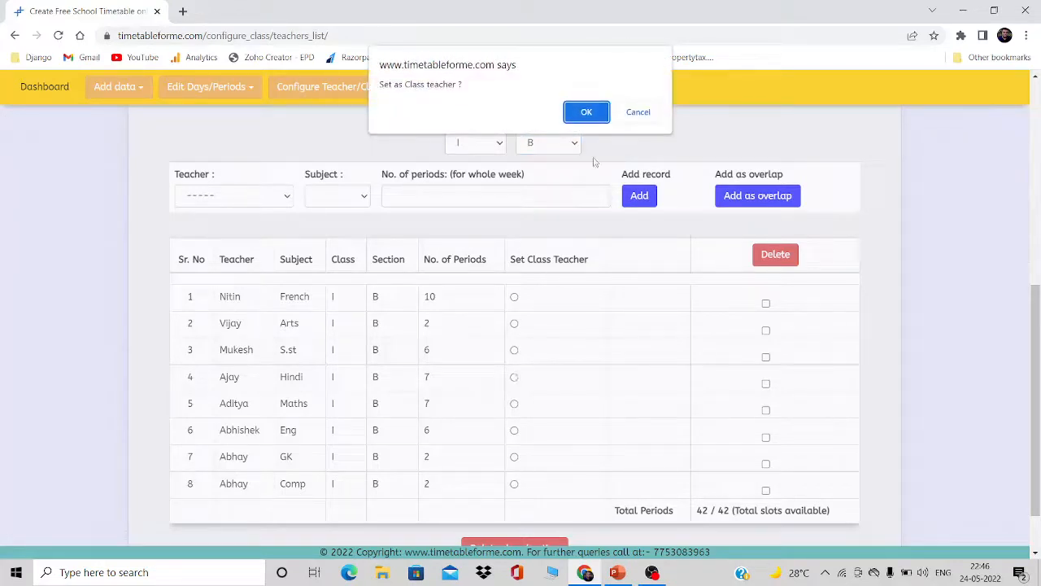
pyautogui.click(586, 111)
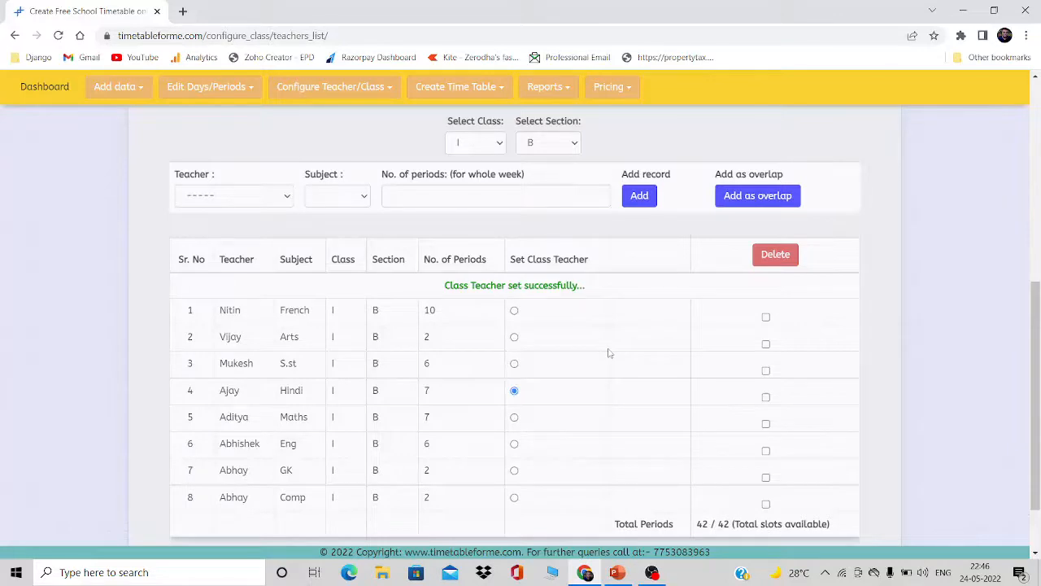
# Open the class-wise timetable creation page
pyautogui.click(765, 371)
pyautogui.moveTo(1036, 371); pyautogui.dragTo(1038, 248)
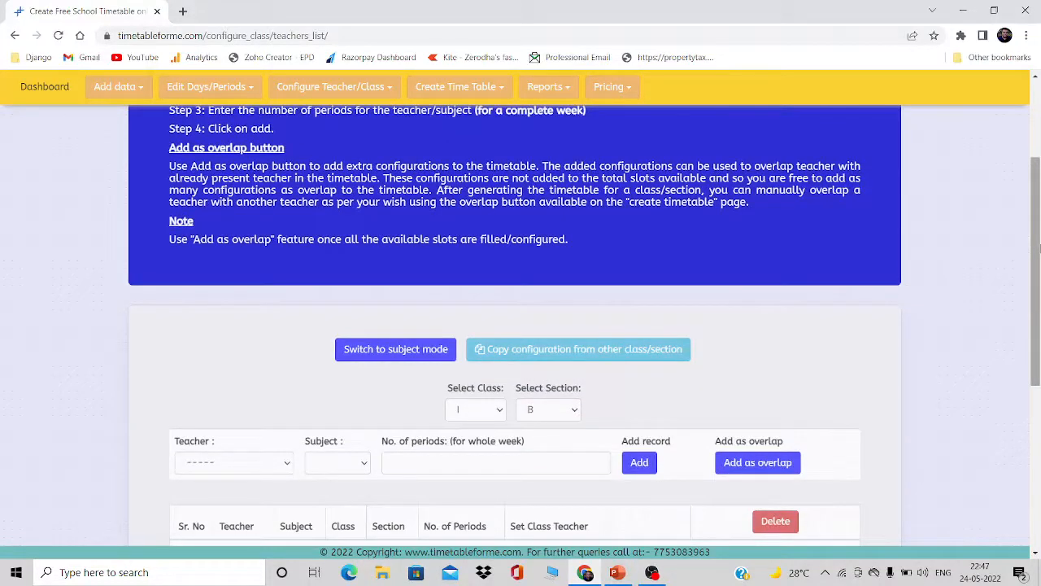
pyautogui.click(458, 86)
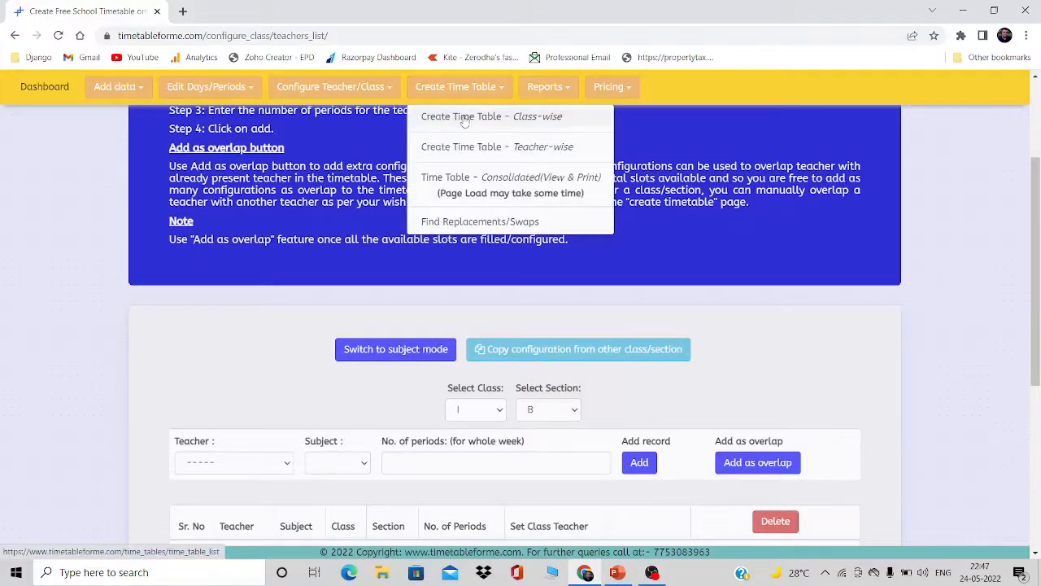
pyautogui.click(464, 119)
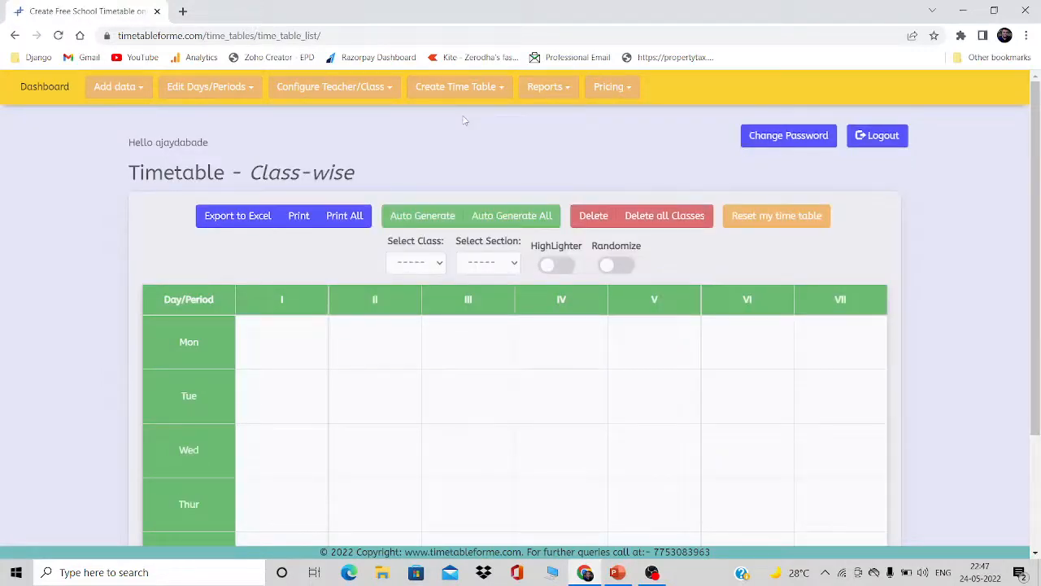
pyautogui.scroll(-1, 587, 161)
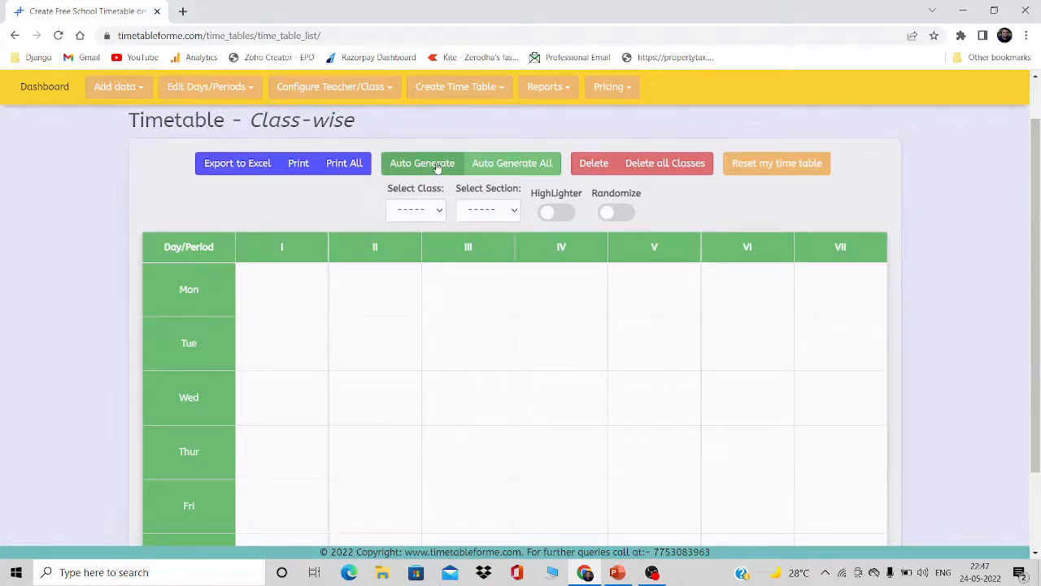
# Auto-generate the timetable for class I section B
pyautogui.click(422, 210)
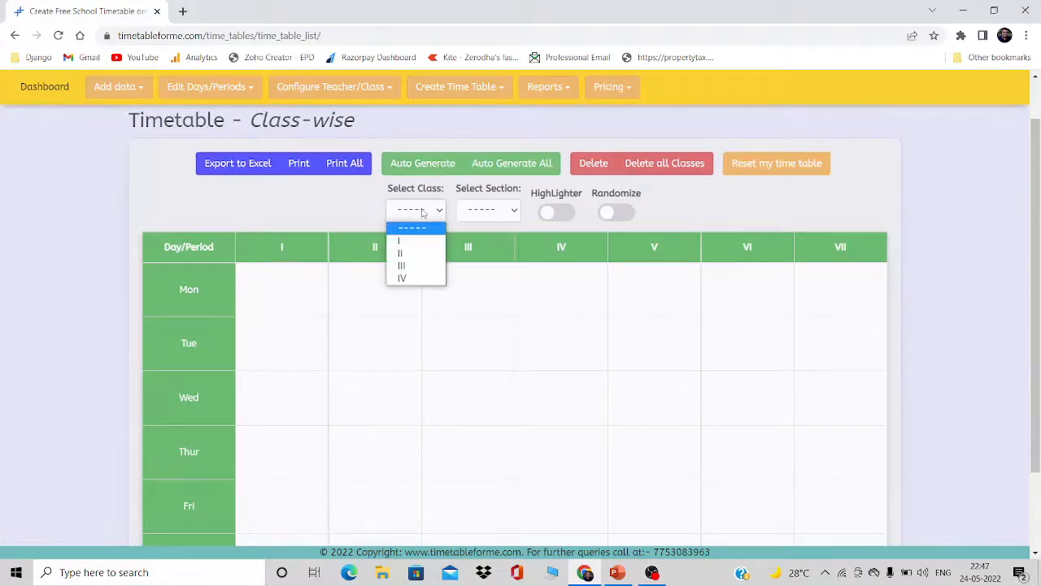
pyautogui.click(480, 213)
pyautogui.click(418, 210)
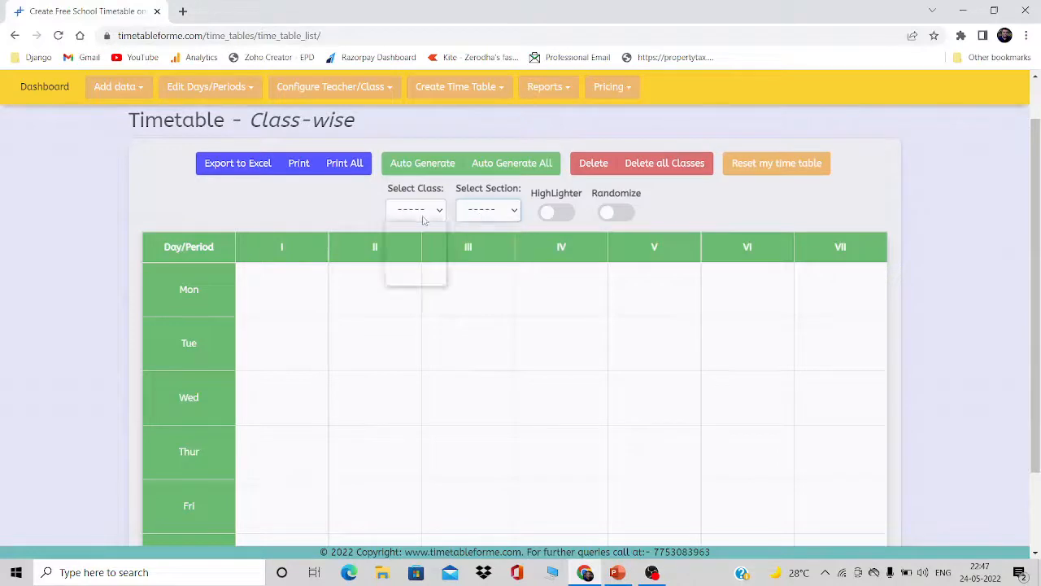
pyautogui.click(417, 243)
pyautogui.click(495, 215)
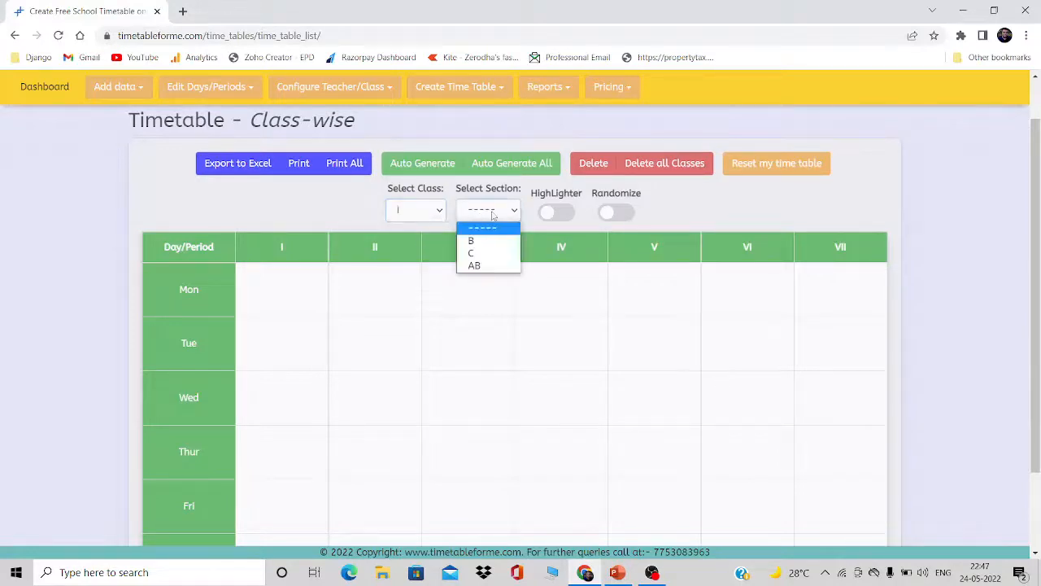
pyautogui.click(494, 247)
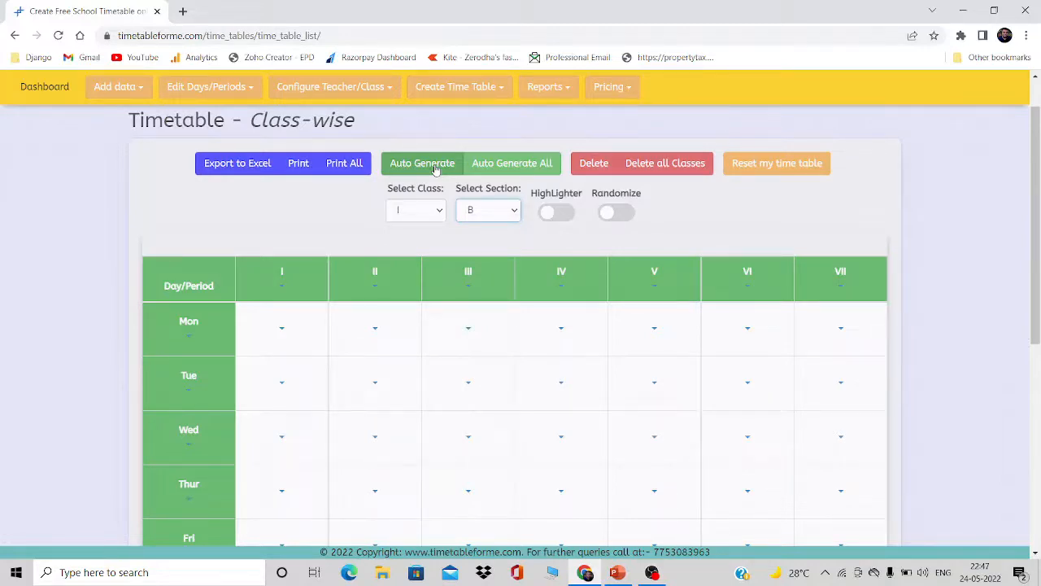
pyautogui.click(436, 169)
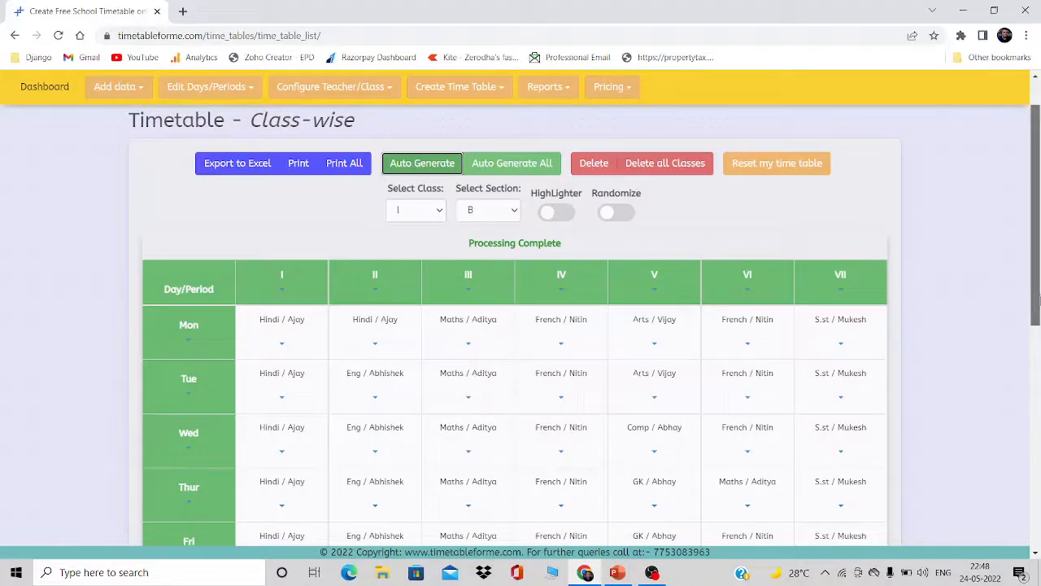
pyautogui.scroll(-2, 1037, 358)
pyautogui.scroll(1, 1038, 358)
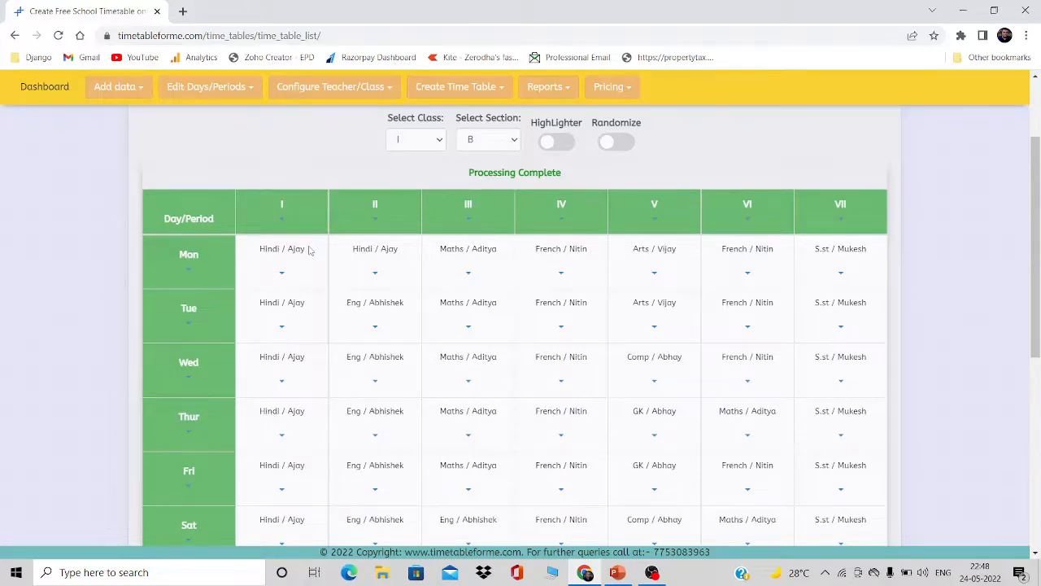
# Open the timetable site in a second browser tab and go to its class configuration page
pyautogui.click(190, 11)
pyautogui.write('ti')
pyautogui.press('Return')
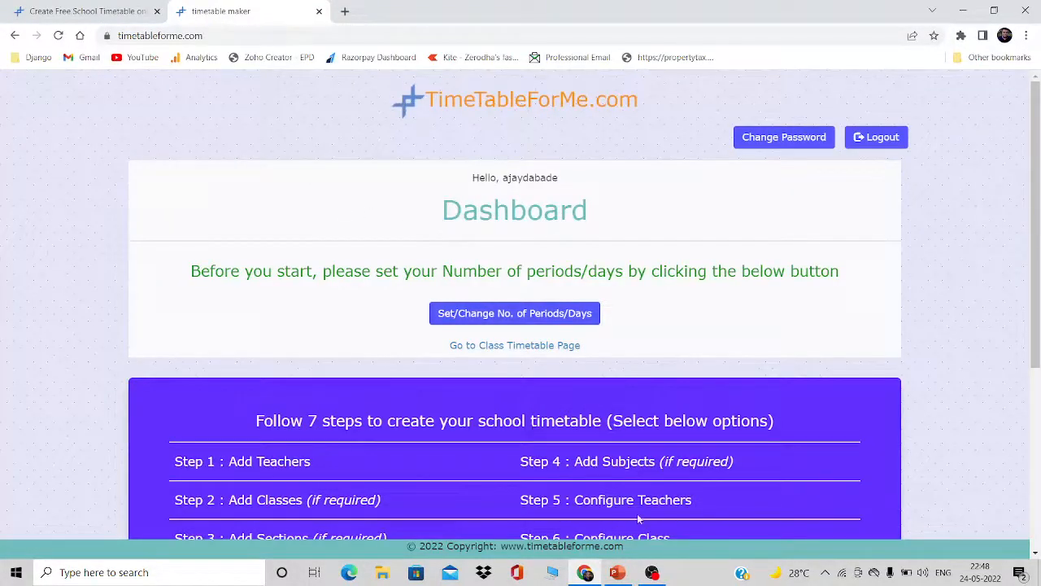
pyautogui.scroll(-1, 644, 530)
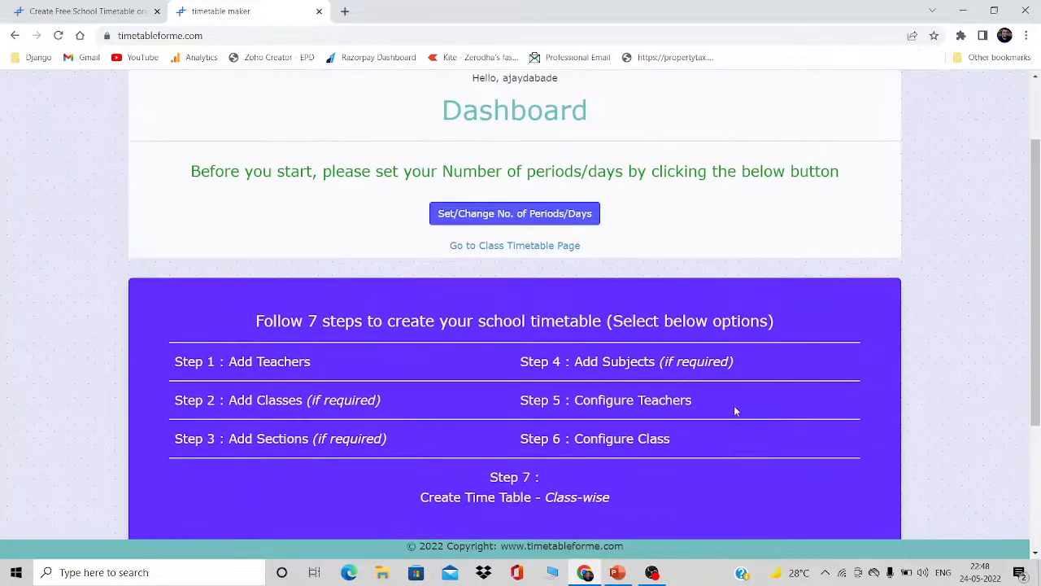
pyautogui.click(640, 447)
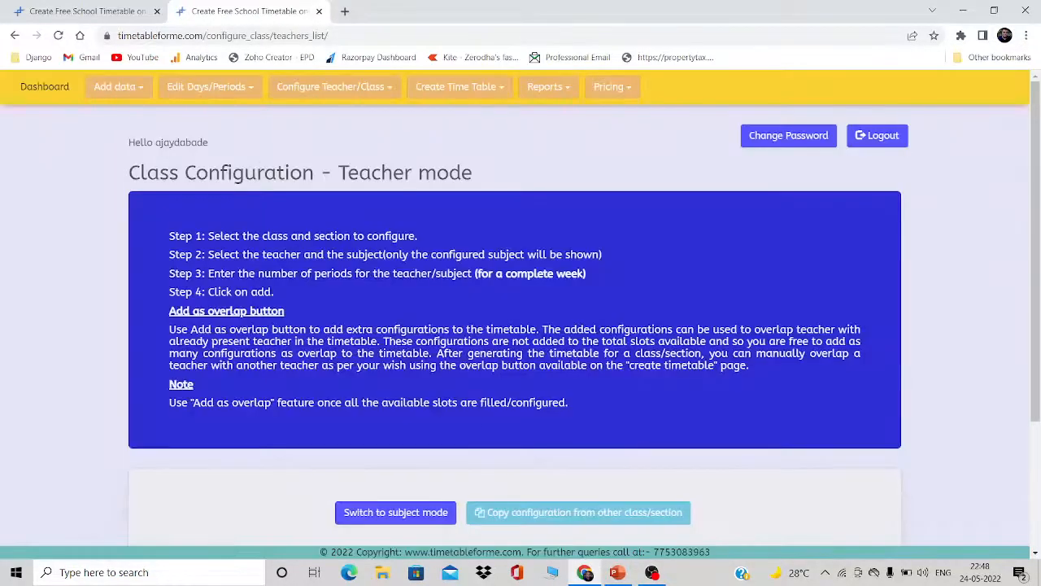
# Display the configured records of class I section B to check its class teacher and weekly periods
pyautogui.scroll(-3, 687, 384)
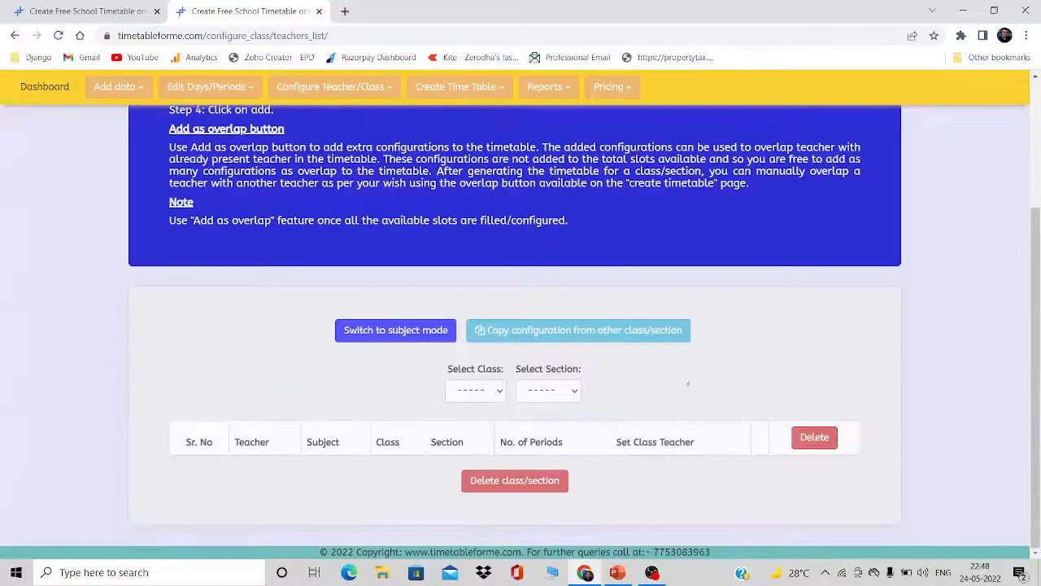
pyautogui.click(498, 389)
pyautogui.click(471, 423)
pyautogui.click(559, 402)
pyautogui.click(560, 420)
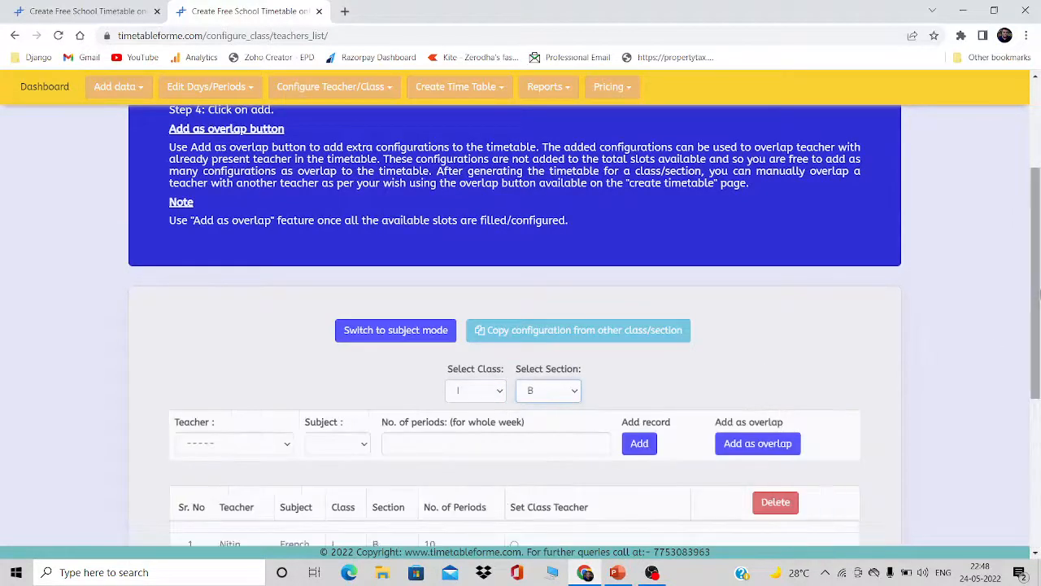
pyautogui.moveTo(1039, 295); pyautogui.dragTo(1039, 430)
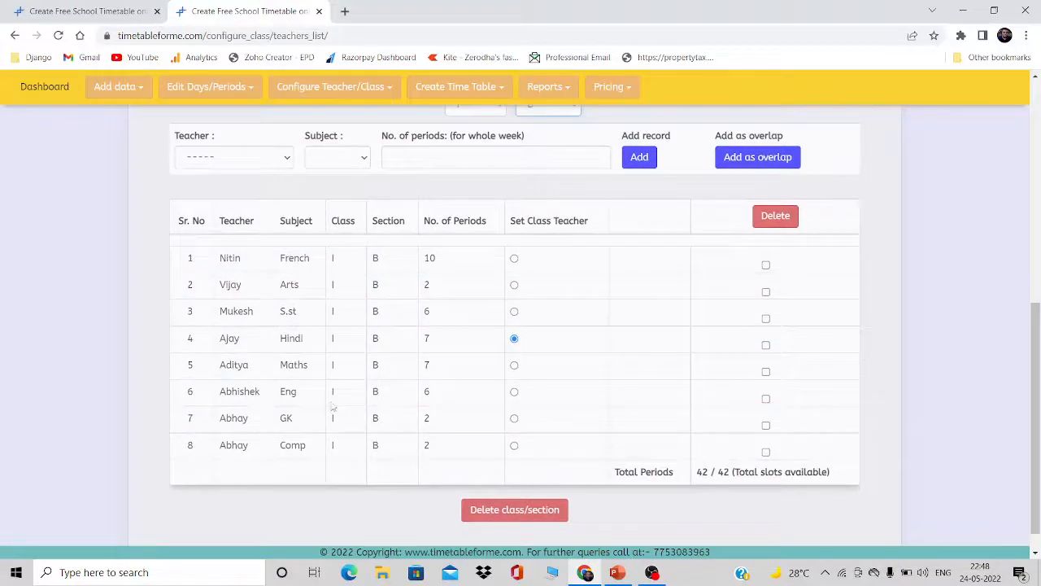
# Return to the generated section B timetable, turn on the Highlighter and toggle it again for a different set of subject colours
pyautogui.click(32, 10)
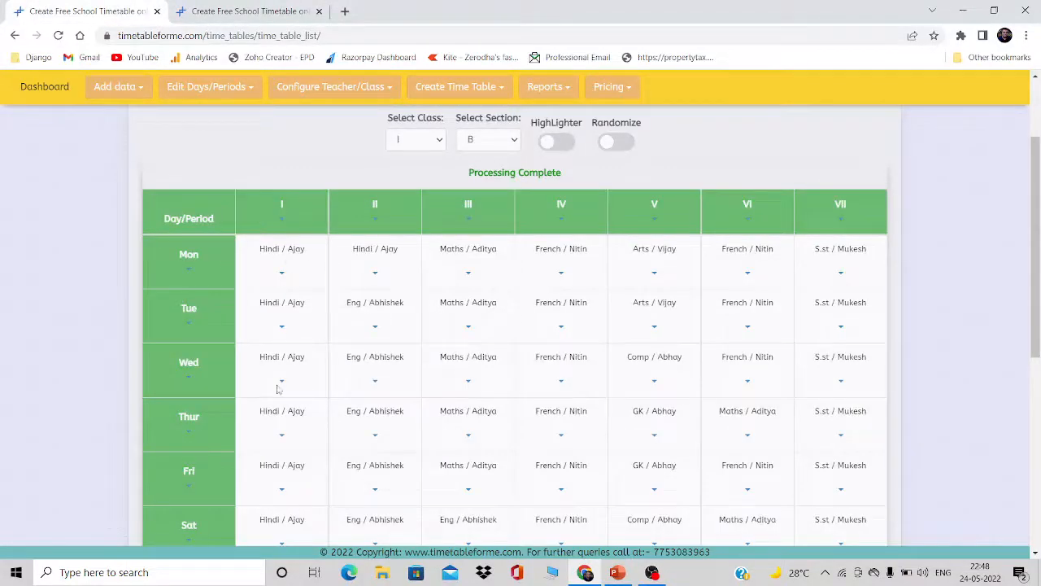
pyautogui.click(553, 143)
pyautogui.click(552, 143)
pyautogui.click(553, 143)
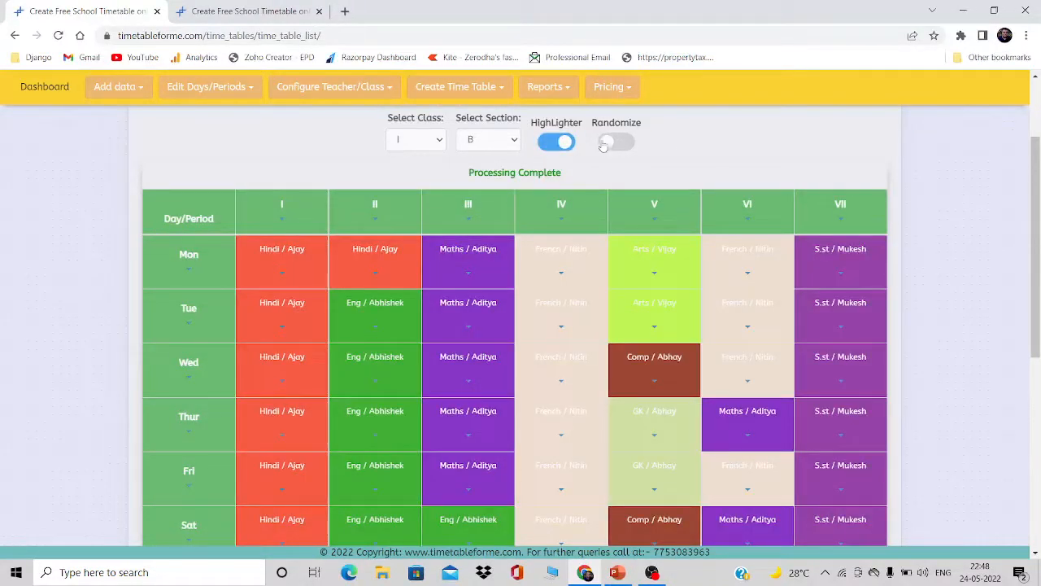
pyautogui.click(545, 146)
pyautogui.click(545, 146)
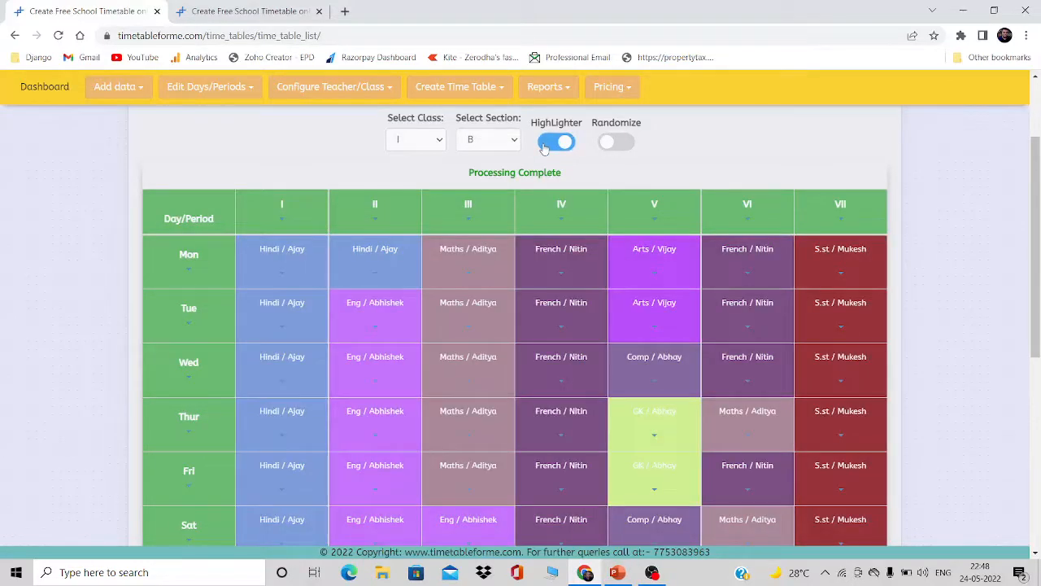
pyautogui.moveTo(1039, 215)
pyautogui.mouseDown()
pyautogui.moveTo(1039, 240)
pyautogui.moveTo(1039, 207)
pyautogui.mouseUp()
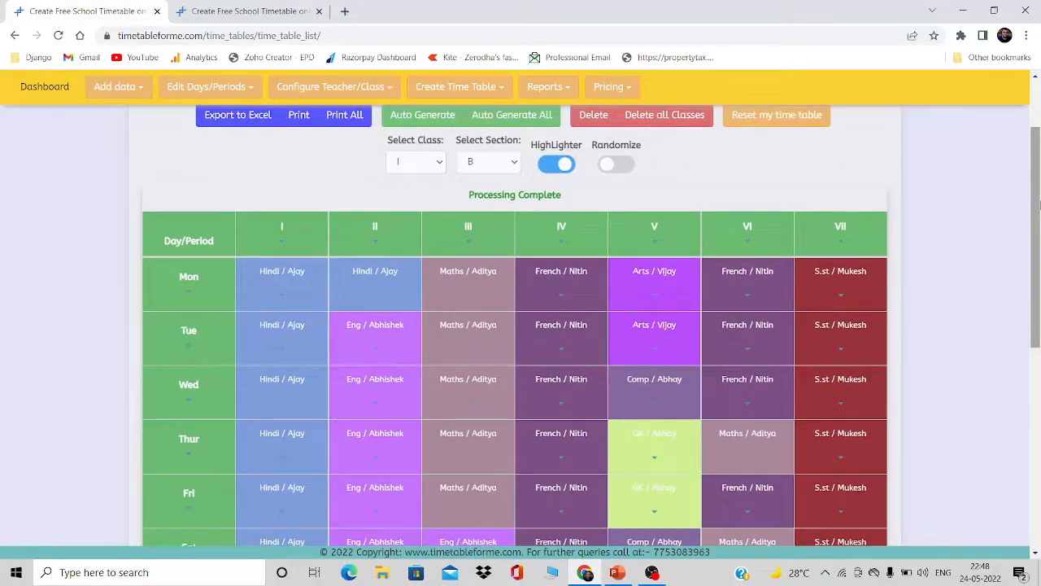
pyautogui.moveTo(1039, 207); pyautogui.dragTo(1039, 254)
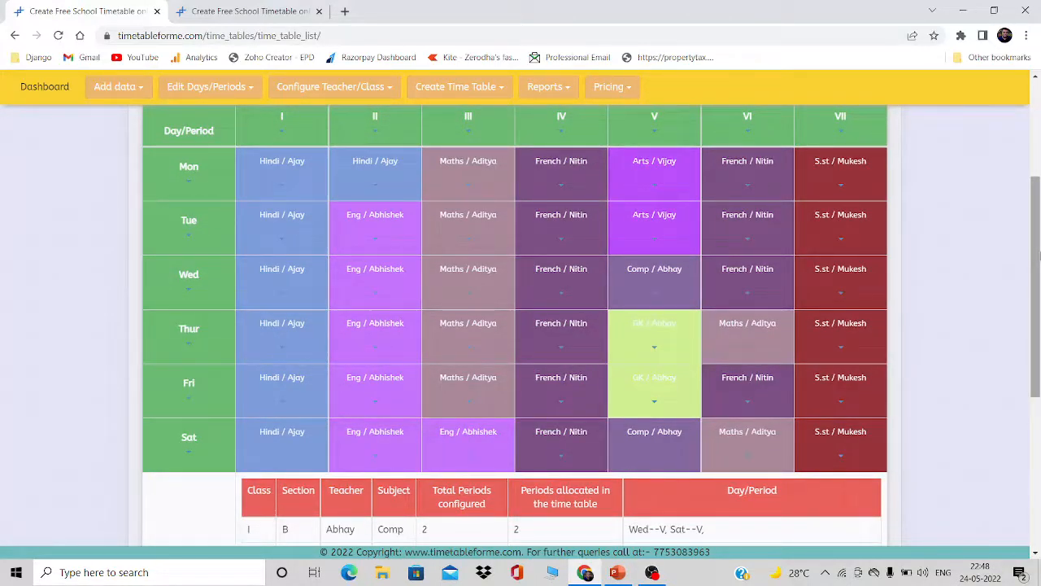
# Auto-generate the timetable for class I section C
pyautogui.moveTo(1039, 255); pyautogui.dragTo(1039, 183)
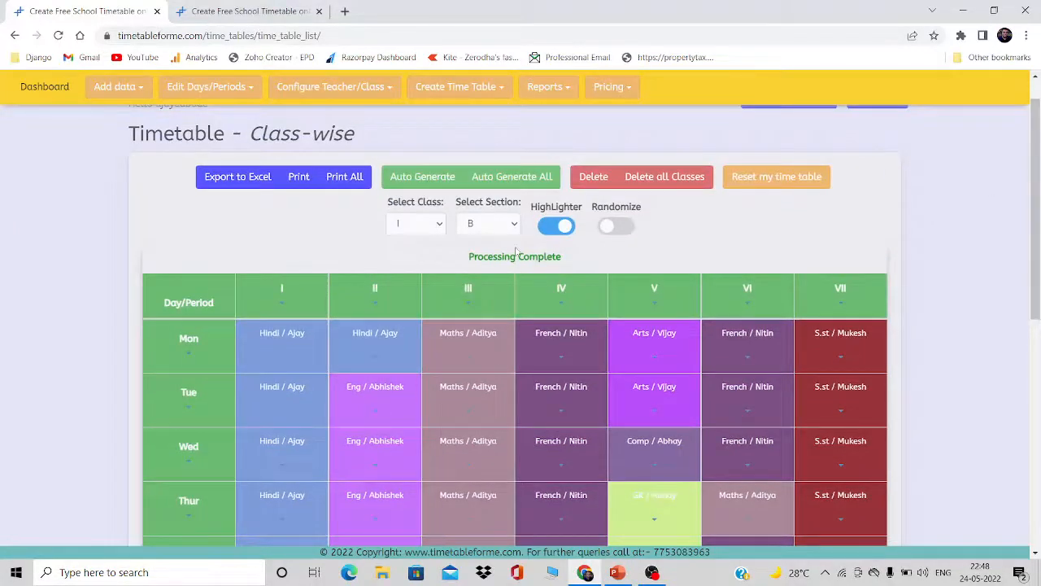
pyautogui.click(466, 222)
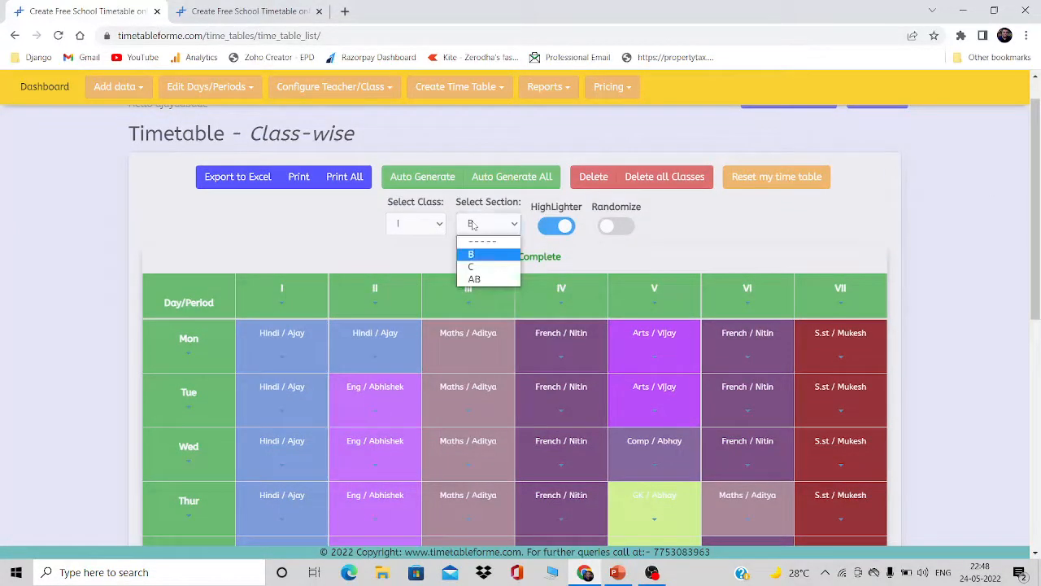
pyautogui.click(476, 266)
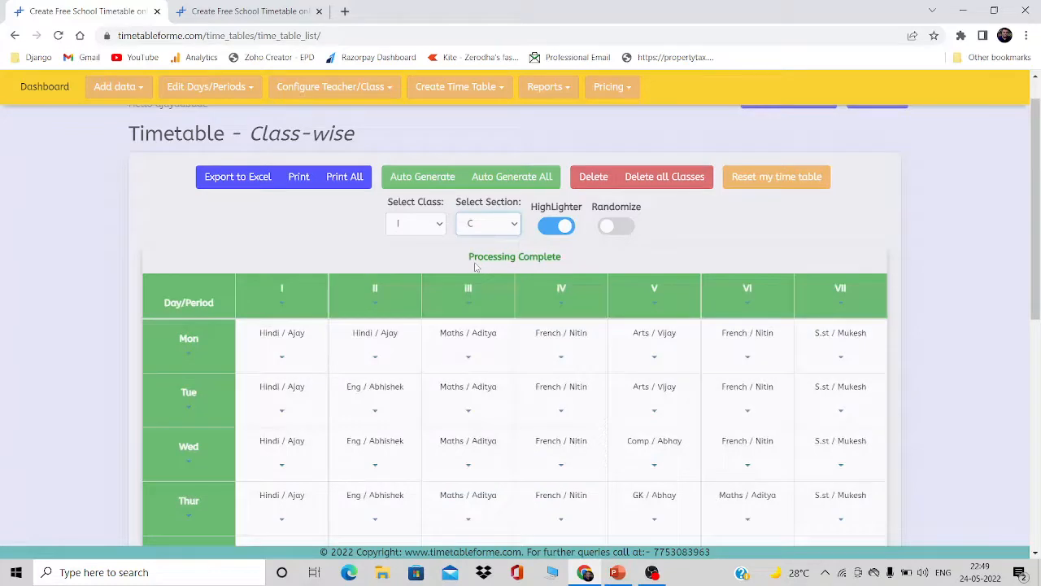
pyautogui.click(422, 177)
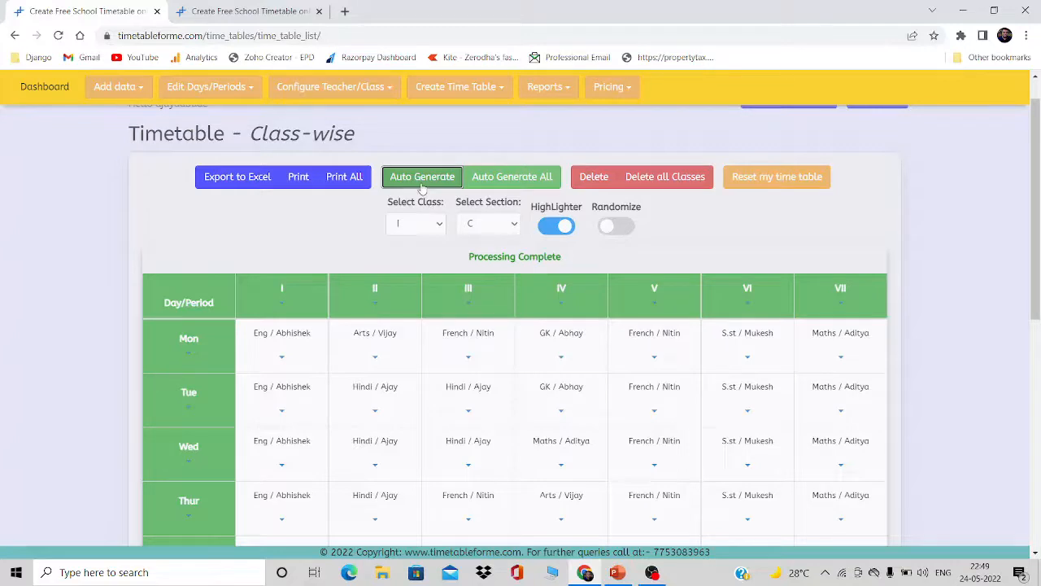
# Toggle the Highlighter until the subjects in section C's generated timetable are coloured
pyautogui.scroll(-2, 1016, 254)
pyautogui.scroll(1, 1016, 253)
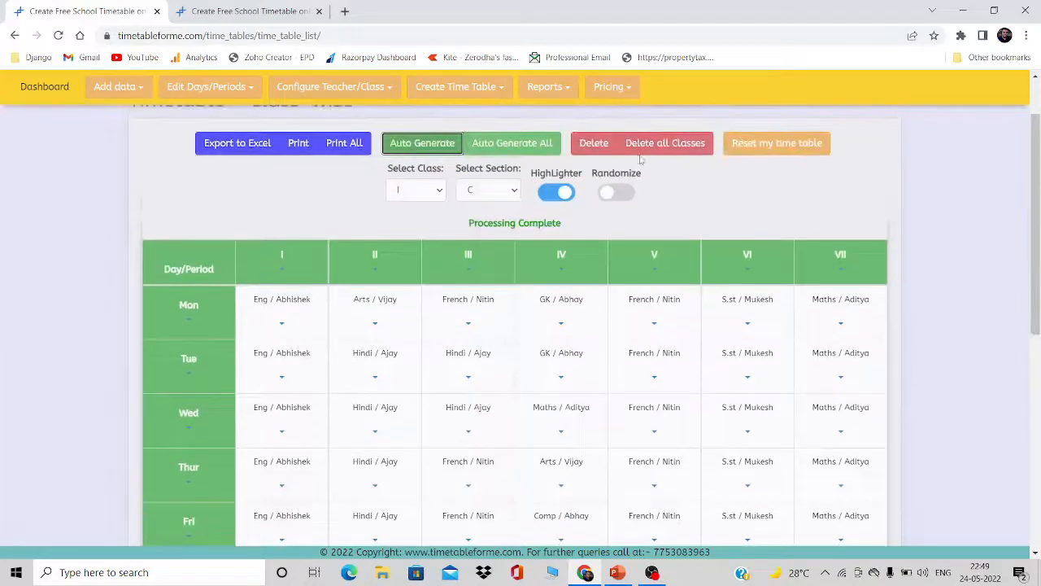
pyautogui.click(548, 195)
pyautogui.click(549, 193)
pyautogui.click(548, 193)
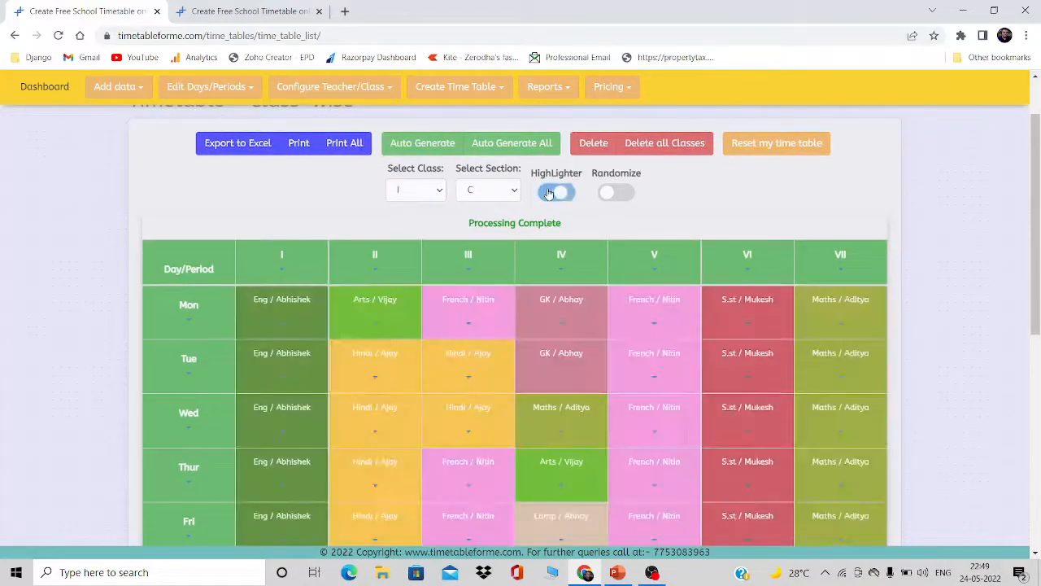
pyautogui.scroll(-1, 1035, 245)
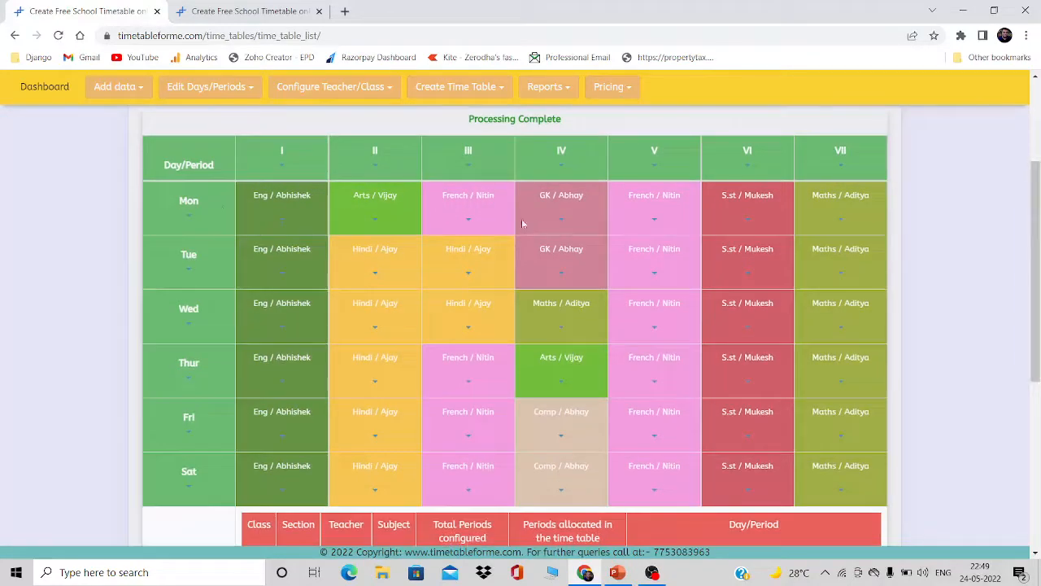
# Display the configured records of class I section C on the class configuration page to check its class teacher and weekly periods
pyautogui.click(244, 12)
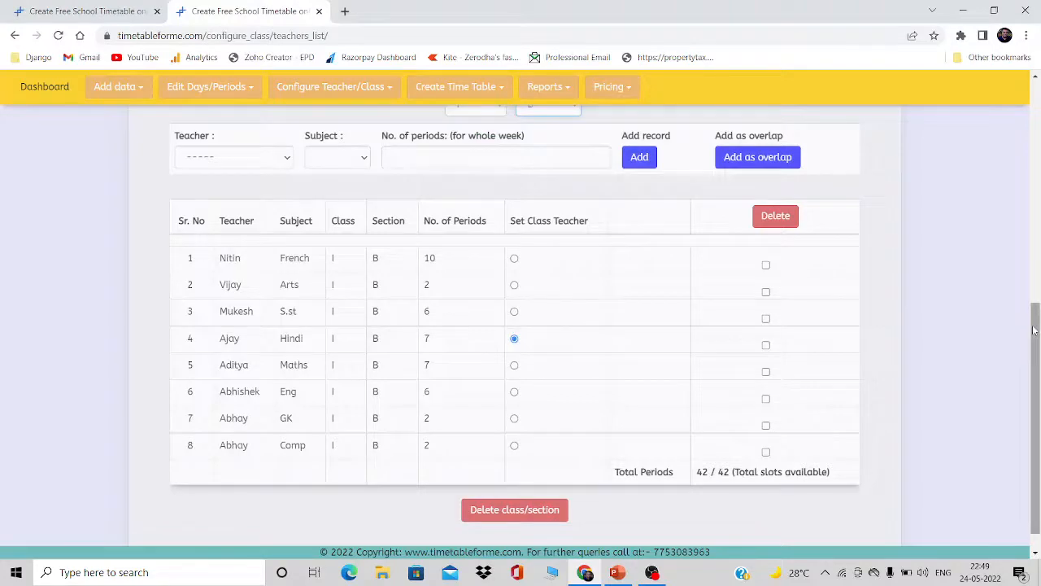
pyautogui.scroll(2, 1035, 329)
pyautogui.click(555, 248)
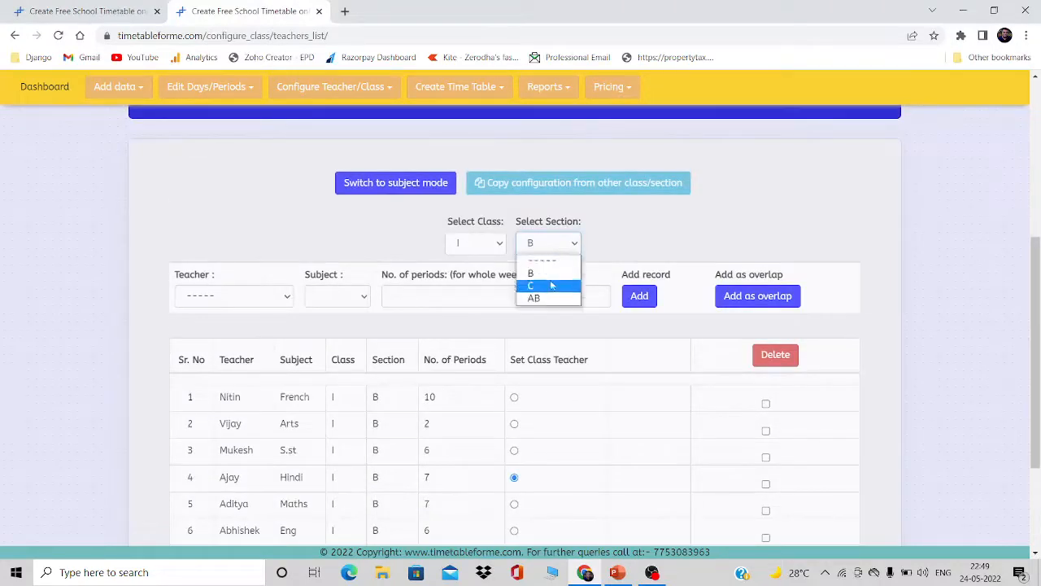
pyautogui.click(545, 284)
pyautogui.scroll(-2, 1037, 303)
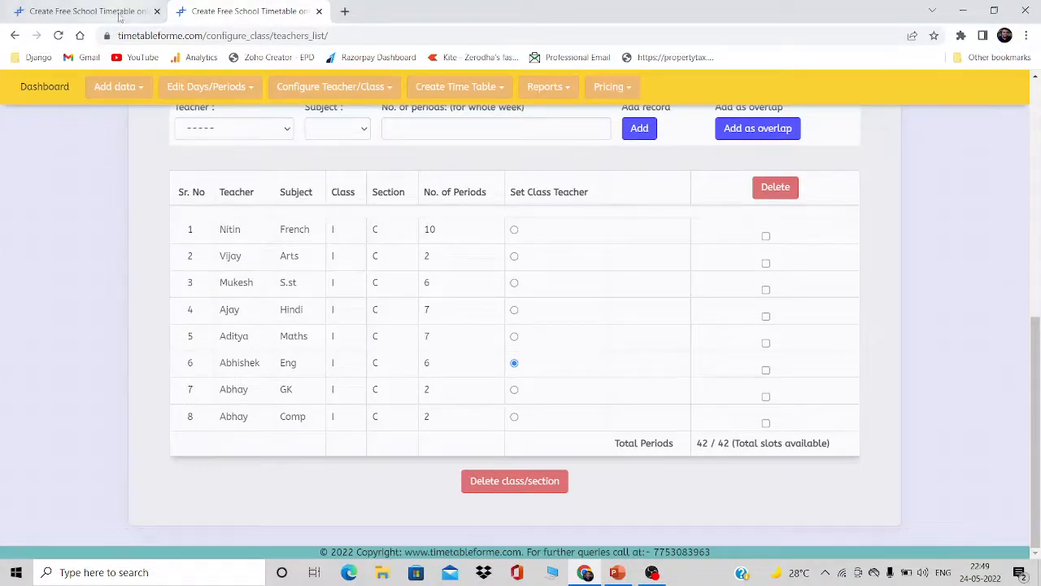
# Return to the generated timetable, switch it to section B and turn on the Highlighter to review its subject distribution
pyautogui.click(118, 18)
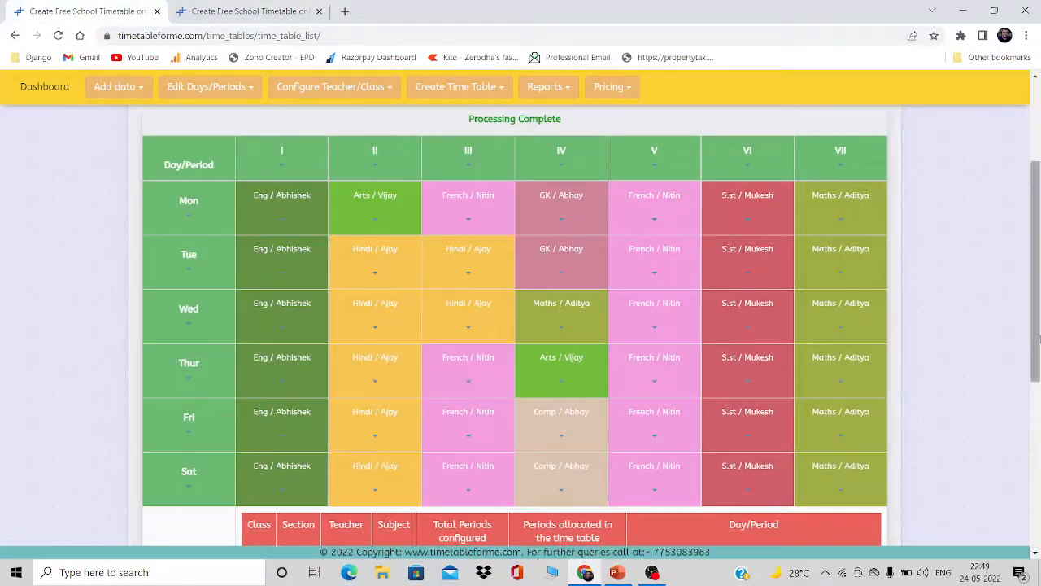
pyautogui.moveTo(1037, 340)
pyautogui.mouseDown()
pyautogui.moveTo(1039, 314)
pyautogui.moveTo(1040, 340)
pyautogui.mouseUp()
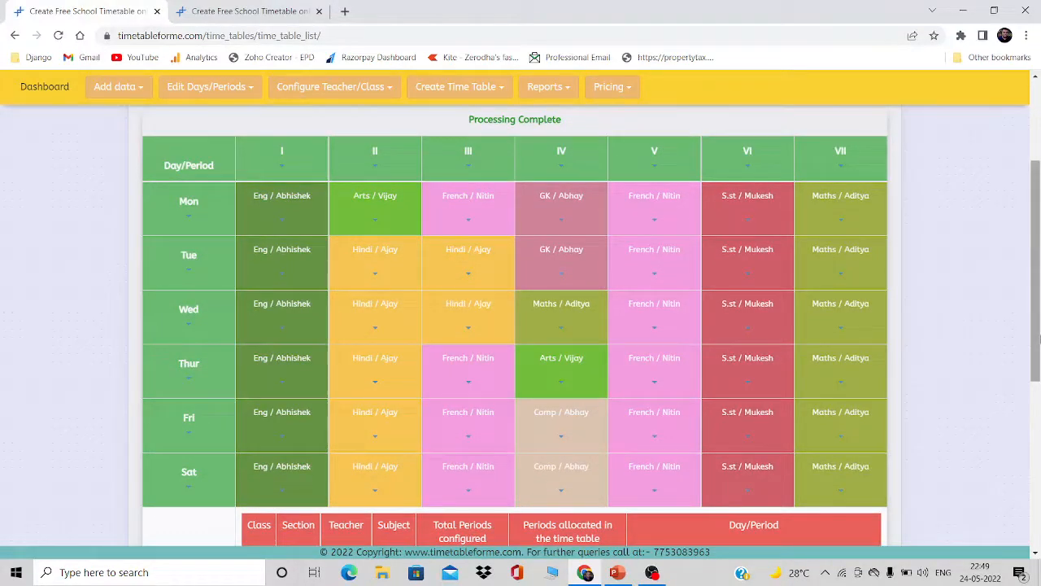
pyautogui.moveTo(1040, 340); pyautogui.dragTo(1037, 294)
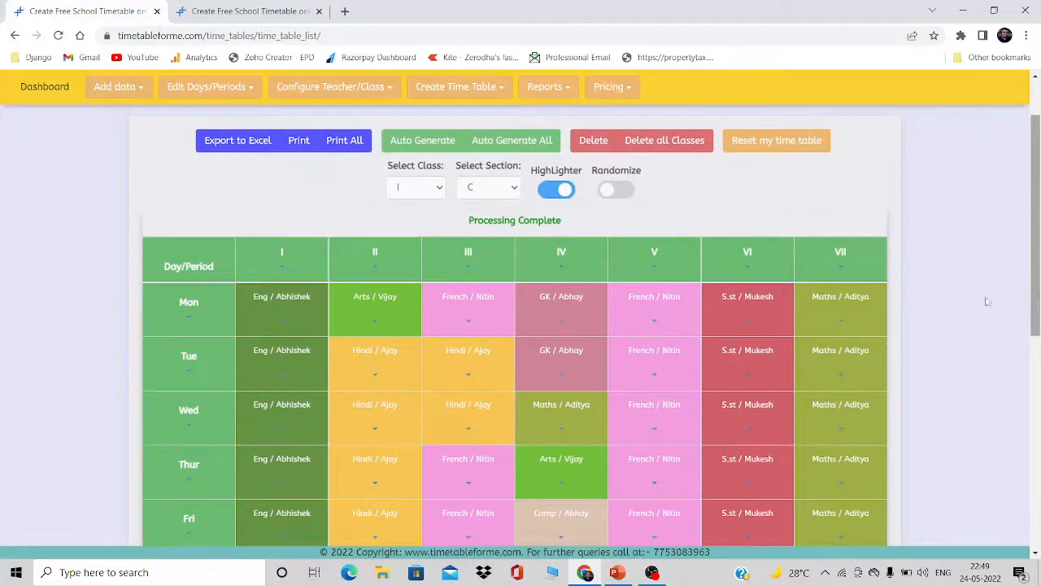
pyautogui.click(500, 188)
pyautogui.click(486, 217)
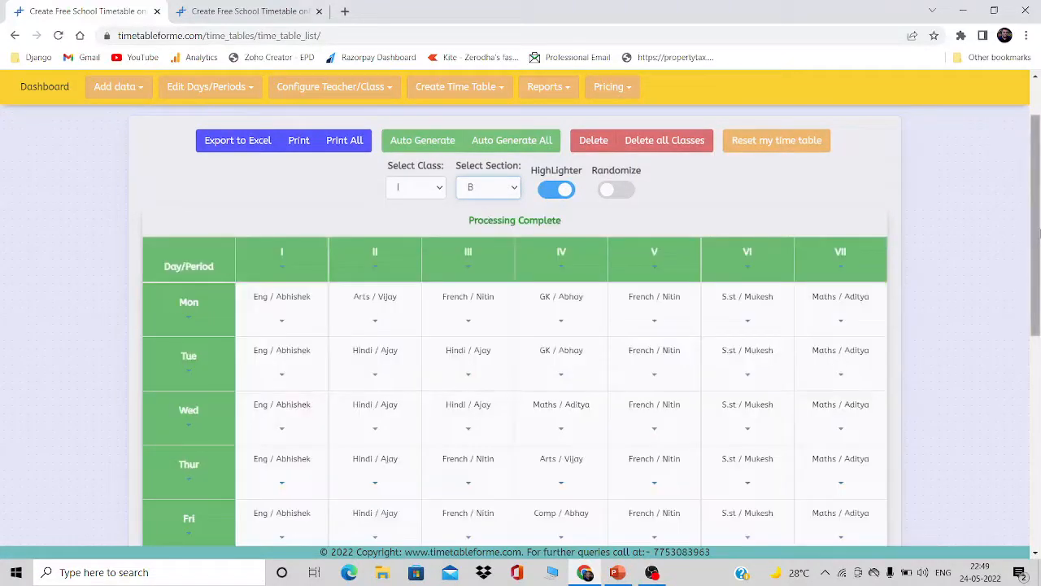
pyautogui.moveTo(1039, 224); pyautogui.dragTo(1038, 257)
pyautogui.click(551, 124)
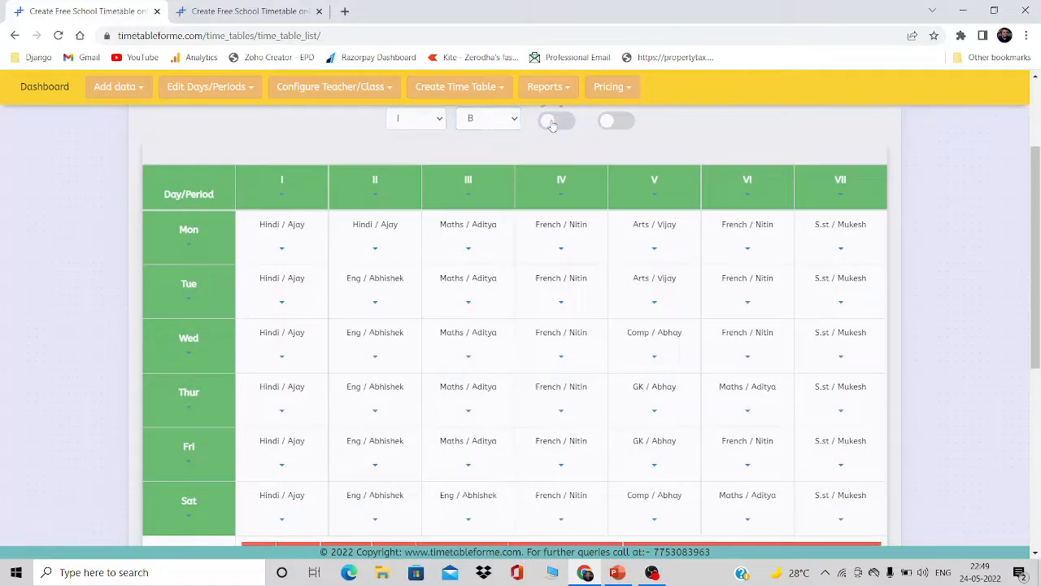
pyautogui.click(553, 122)
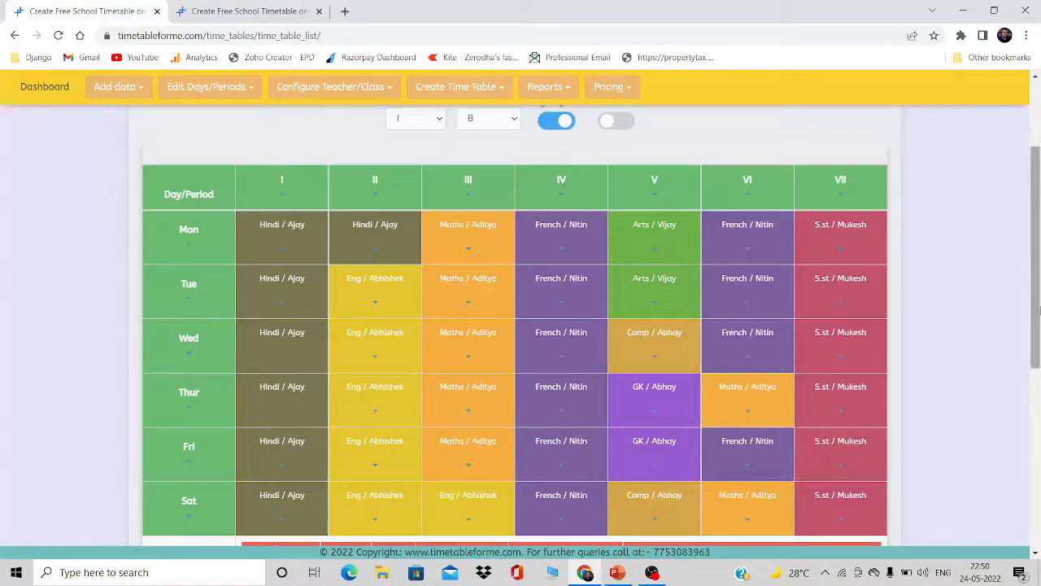
# Delete all timetable entries of class I section B
pyautogui.scroll(2, 1038, 259)
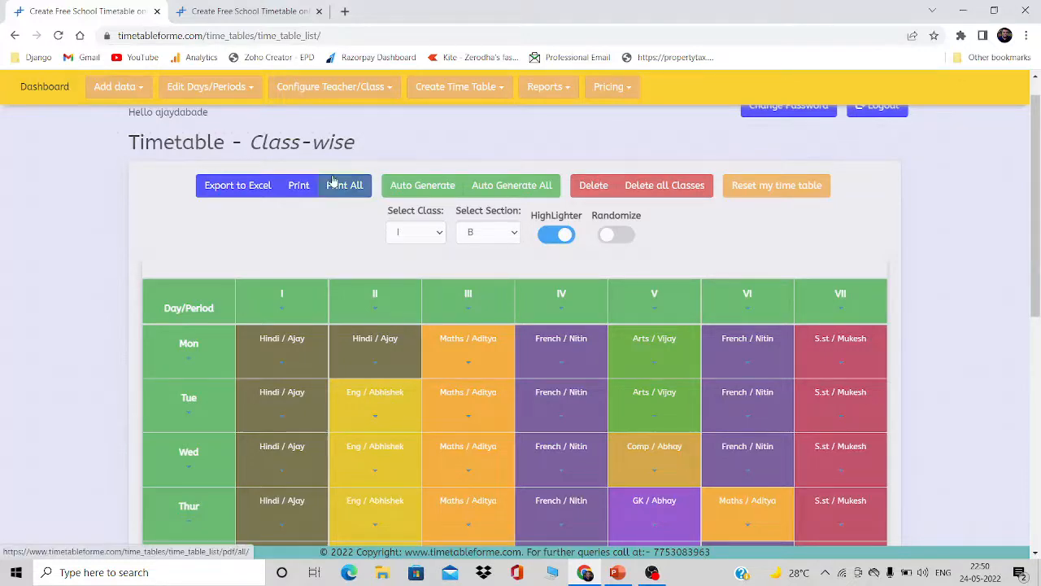
pyautogui.click(593, 187)
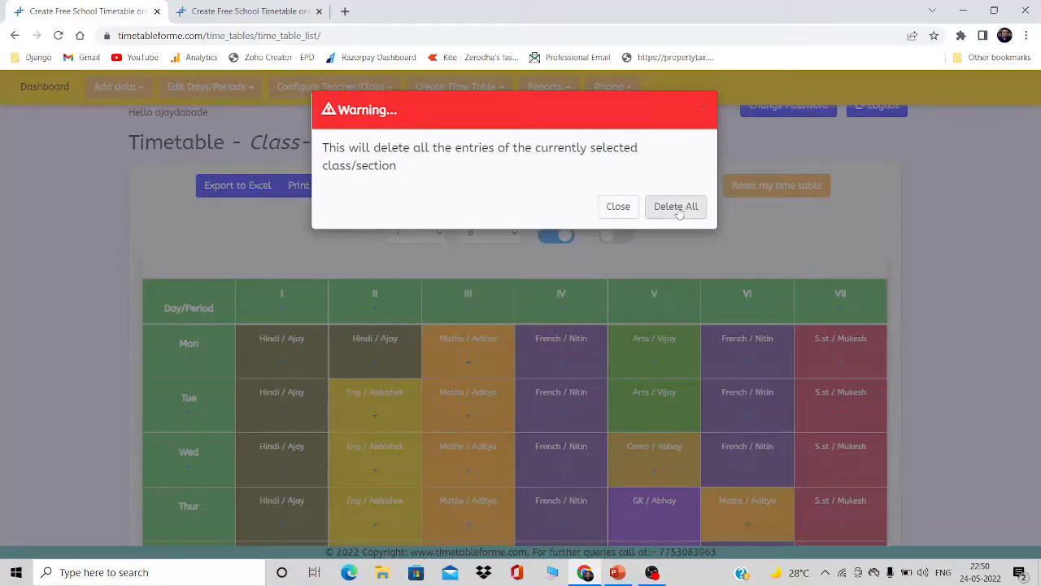
pyautogui.click(676, 207)
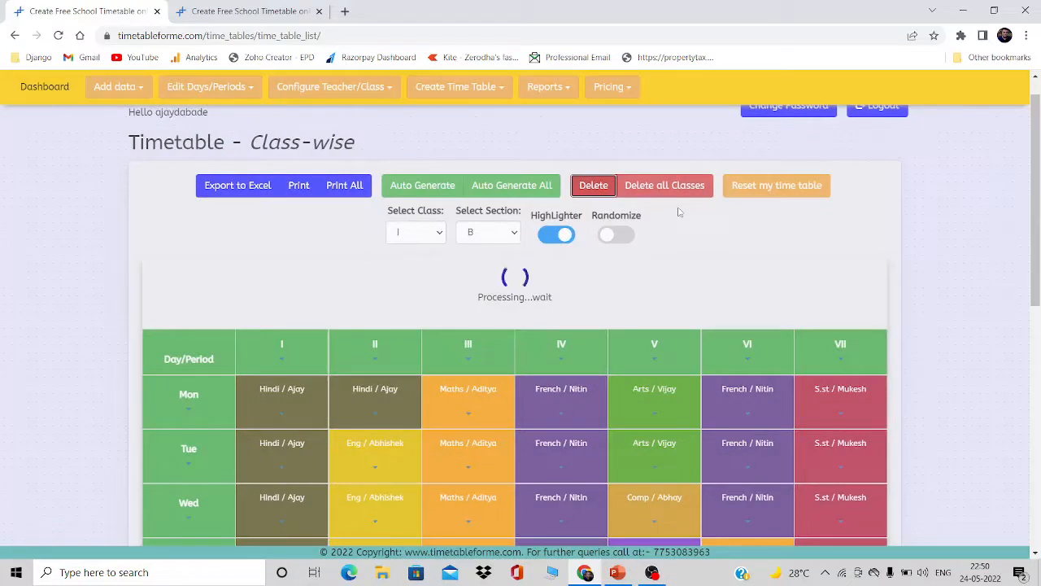
# Display section C's timetable to check its entries, and switch back to section B
pyautogui.click(487, 236)
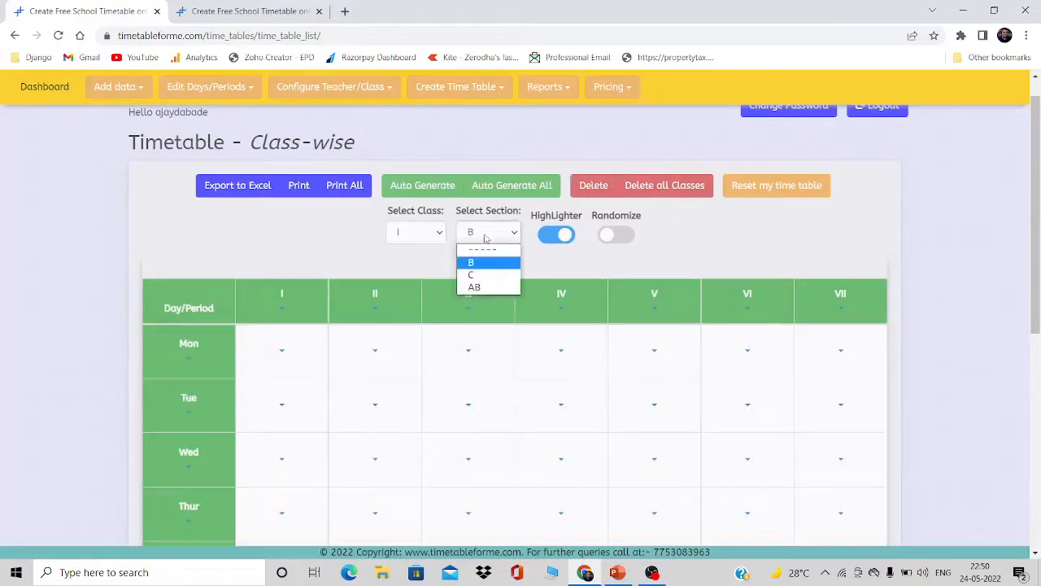
pyautogui.click(484, 275)
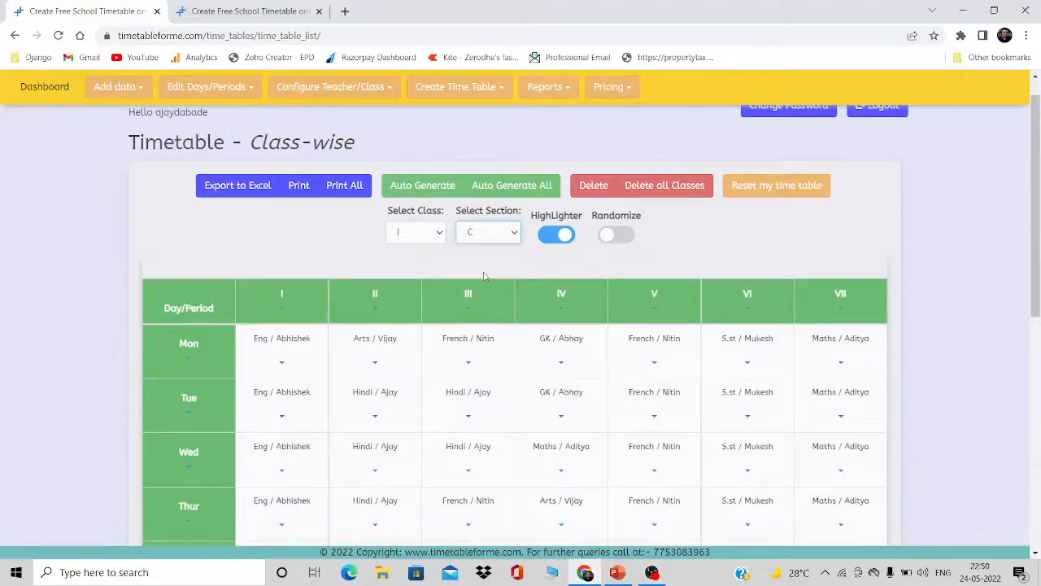
pyautogui.click(487, 236)
pyautogui.click(484, 264)
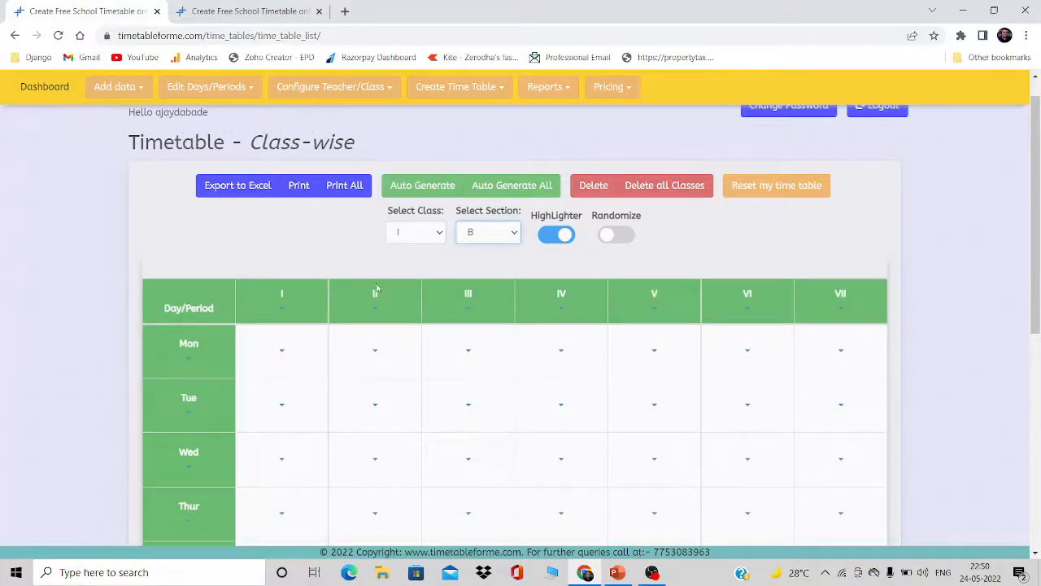
# Manually assign Hindi to period I and S.st to period V for every day in section B's timetable
pyautogui.moveTo(1037, 222); pyautogui.dragTo(1040, 265)
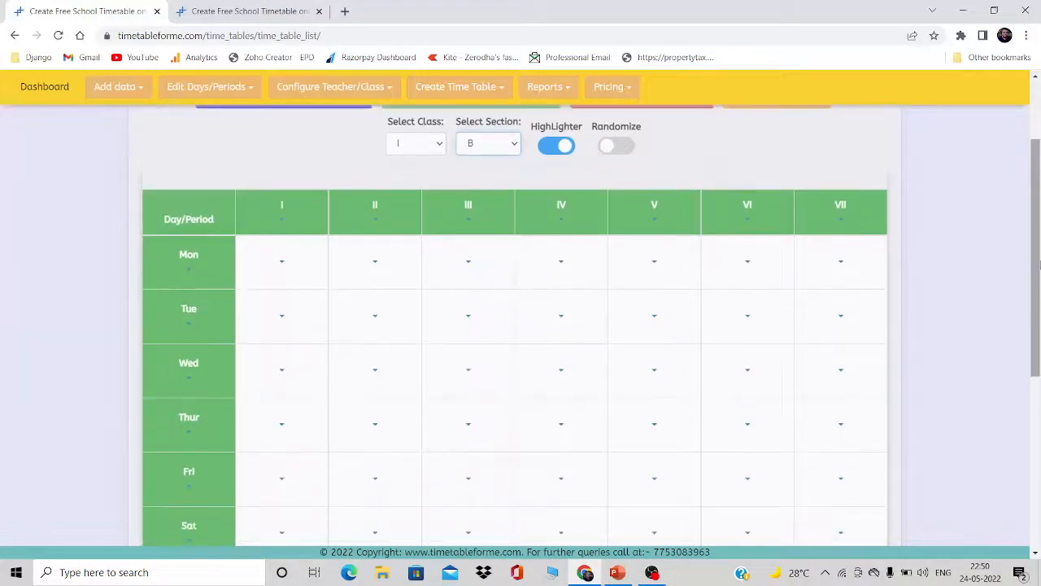
pyautogui.click(284, 226)
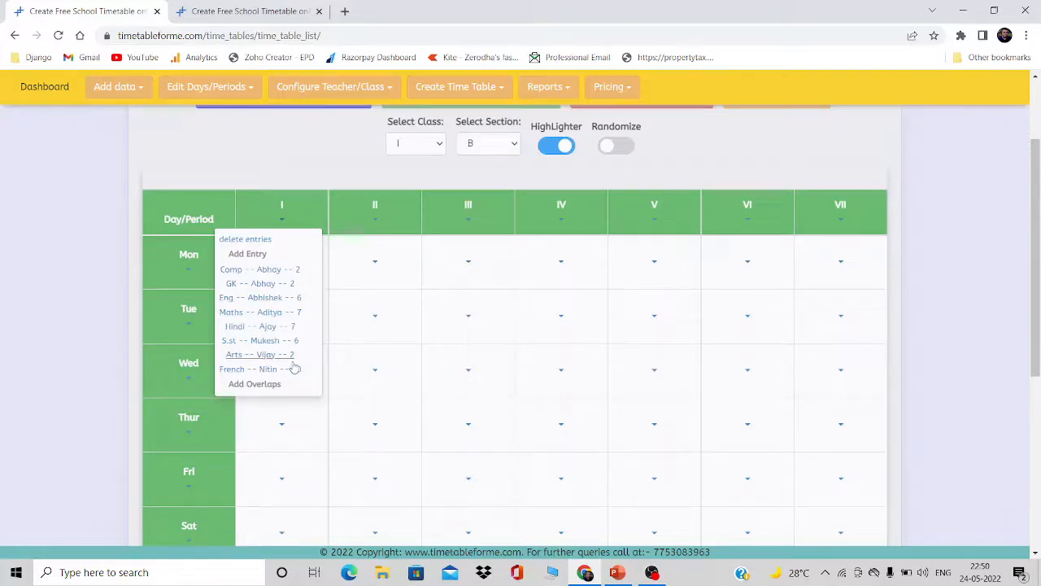
pyautogui.click(289, 326)
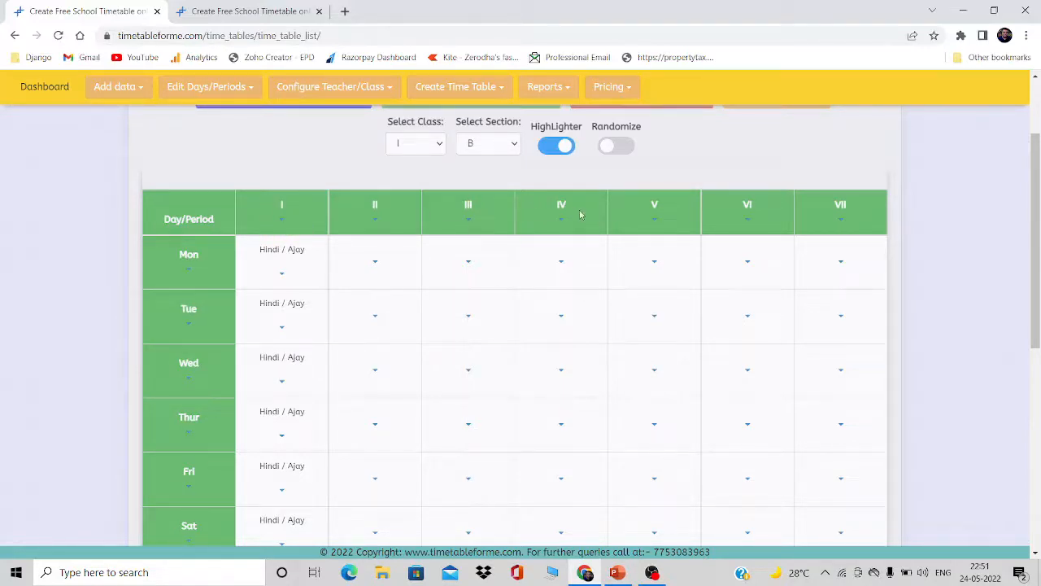
pyautogui.click(655, 220)
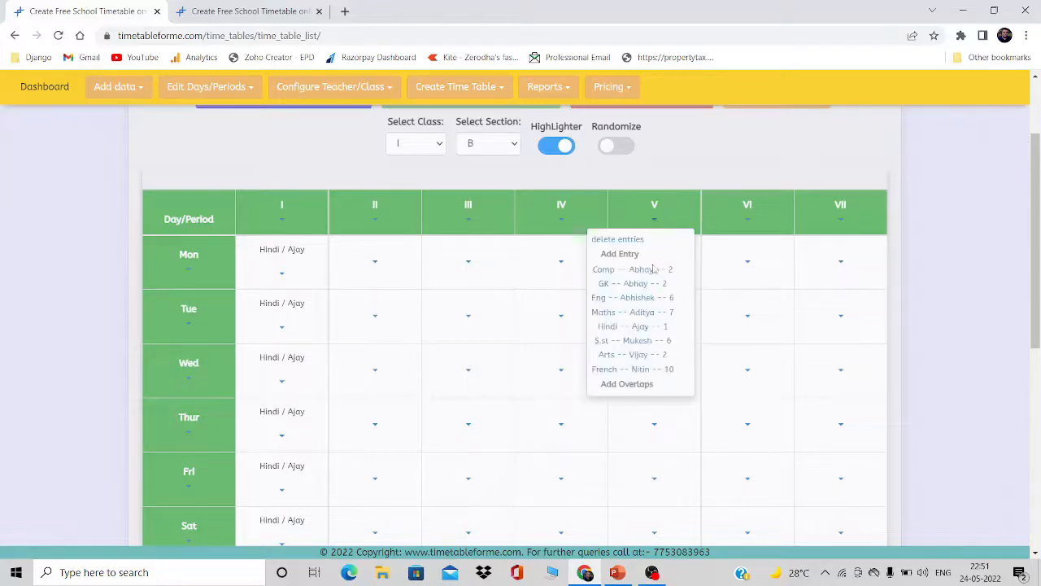
pyautogui.click(661, 342)
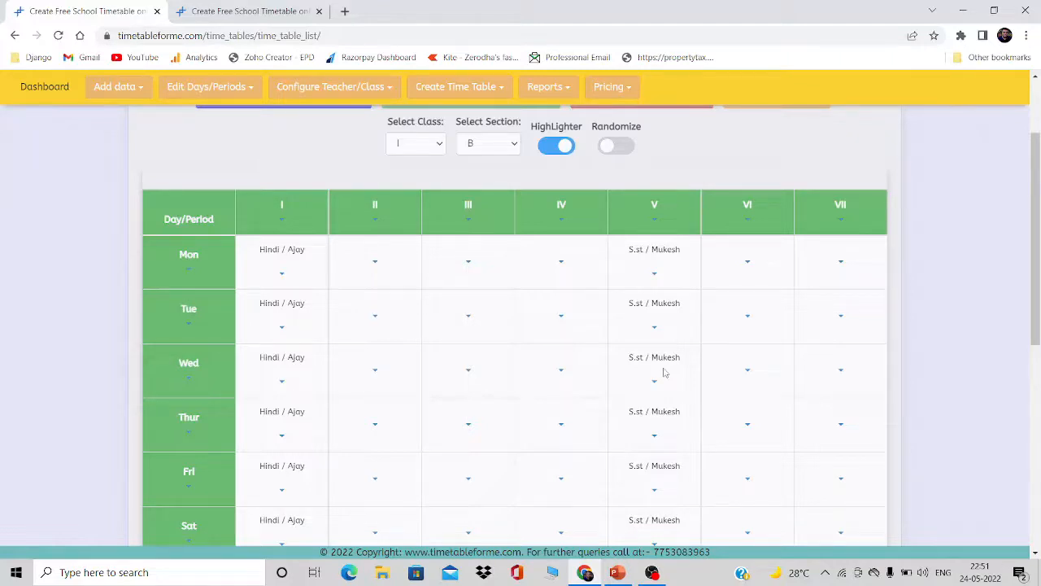
# Auto-generate section B's timetable around the manual entries and toggle the Highlighter to colour its subjects
pyautogui.scroll(-2, 895, 334)
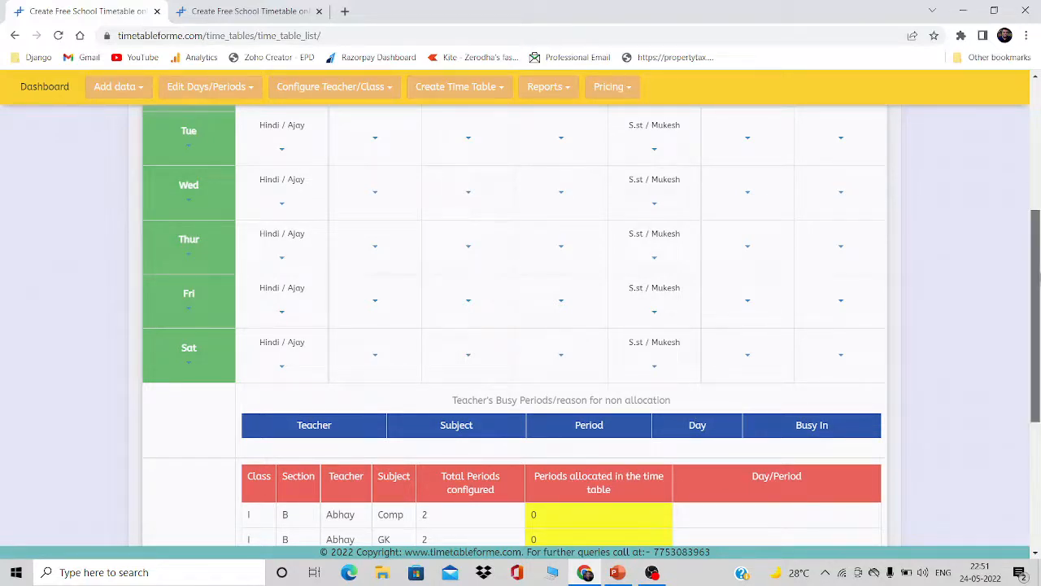
pyautogui.moveTo(1037, 280); pyautogui.dragTo(1033, 209)
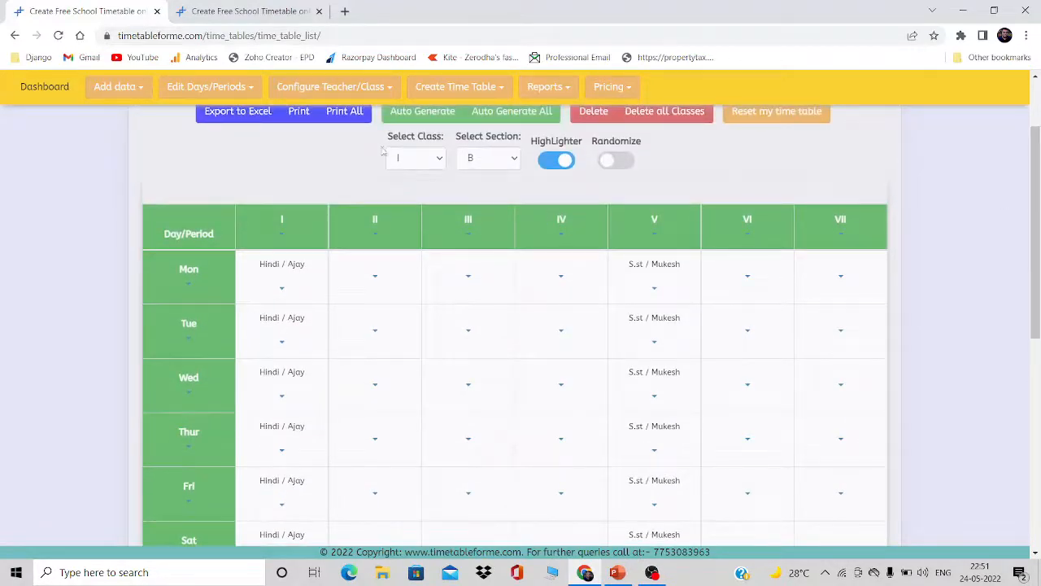
pyautogui.click(413, 113)
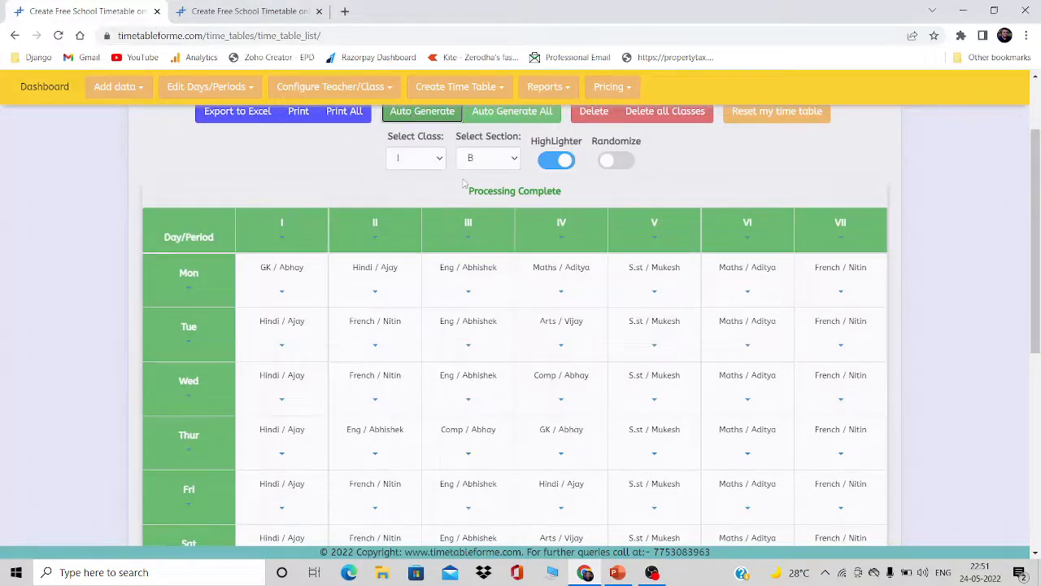
pyautogui.click(556, 161)
pyautogui.click(556, 161)
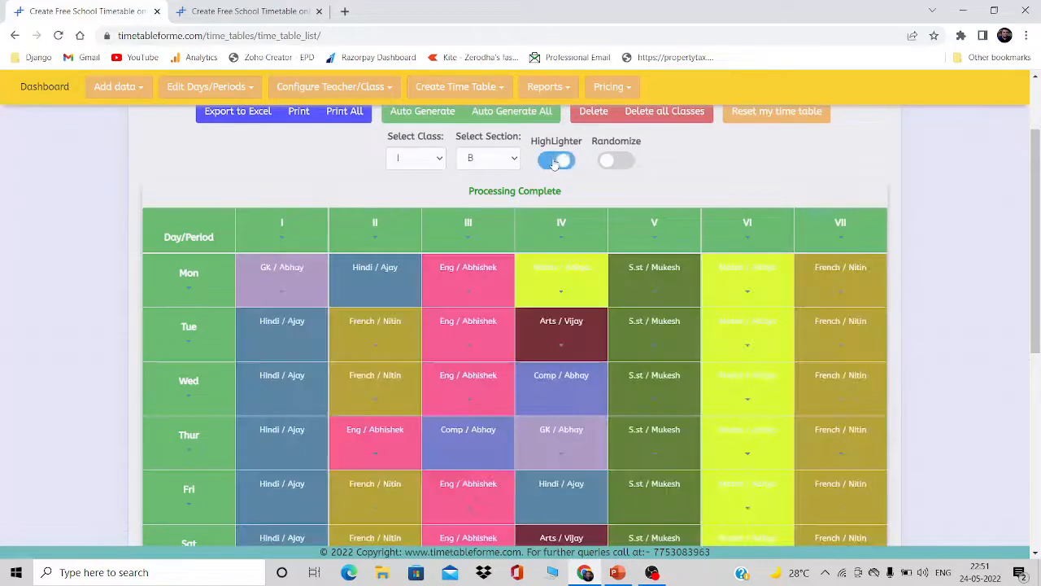
pyautogui.scroll(-1, 377, 190)
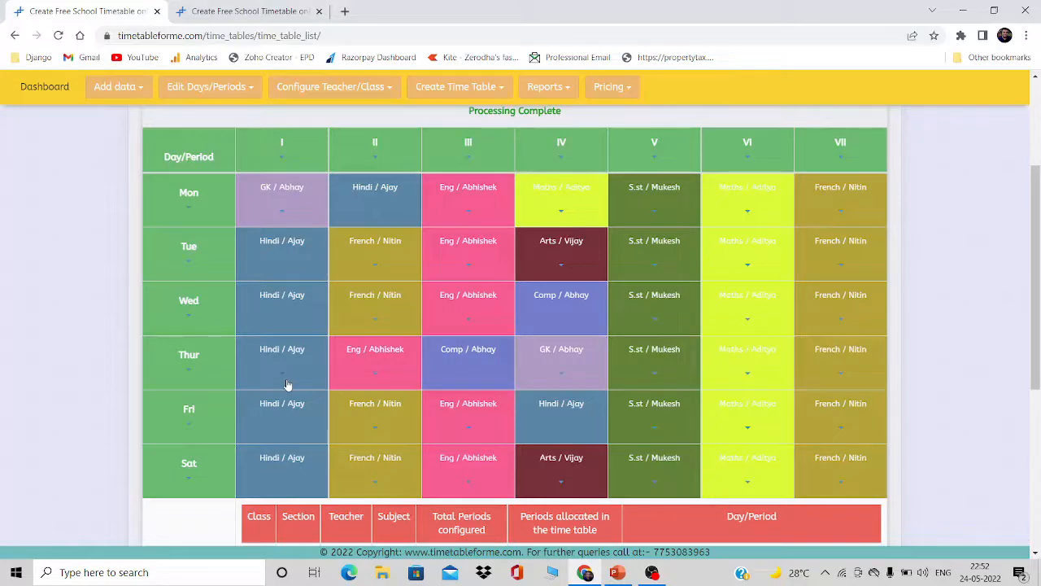
pyautogui.click(282, 212)
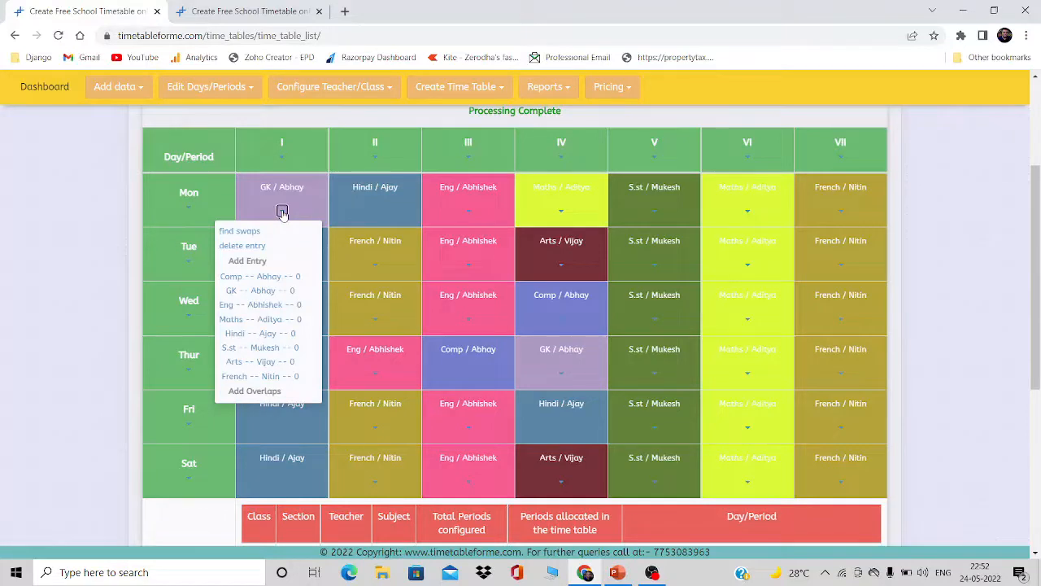
pyautogui.click(282, 214)
pyautogui.click(561, 215)
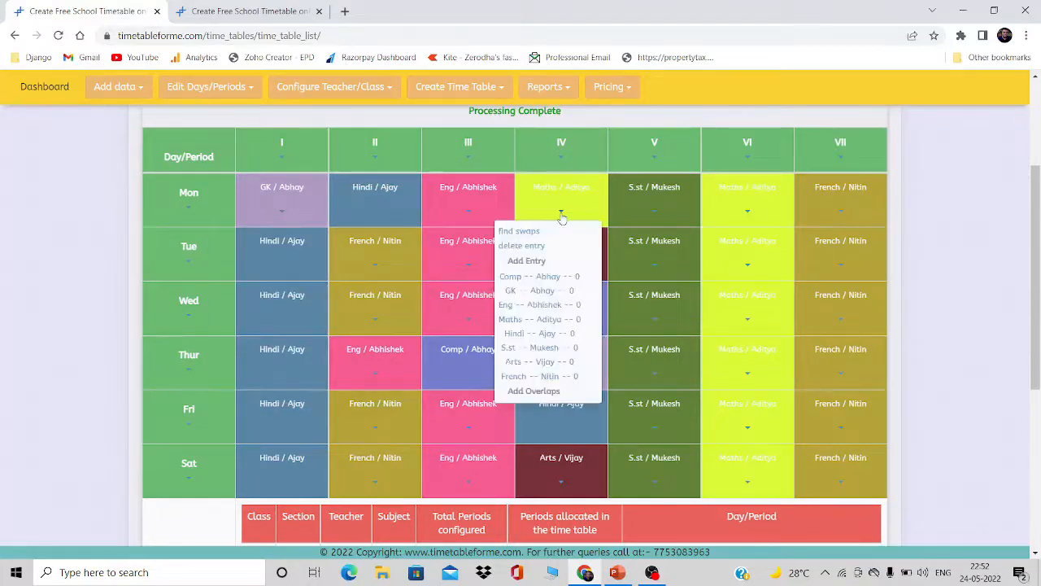
pyautogui.click(469, 214)
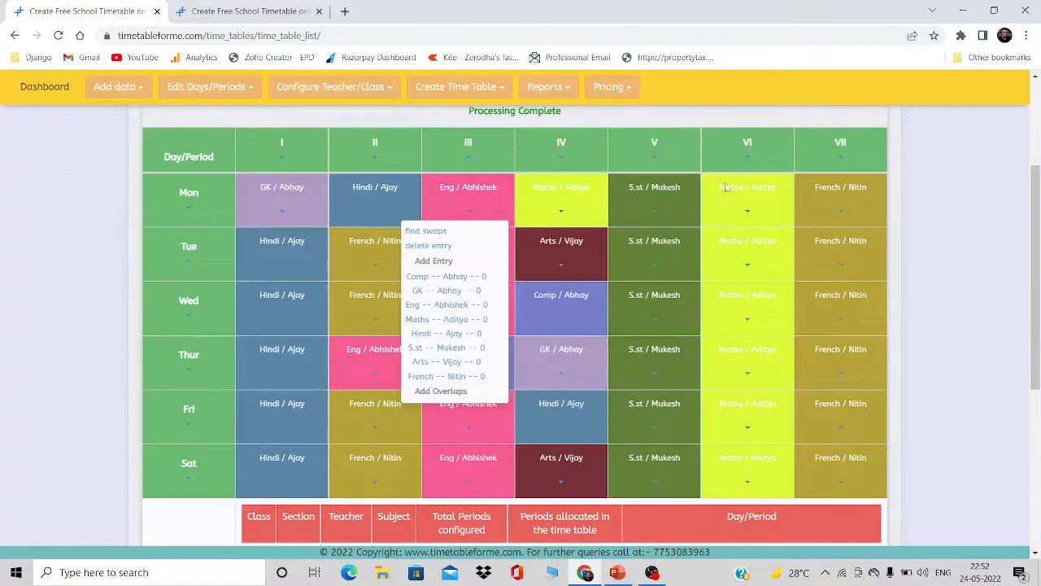
pyautogui.click(747, 212)
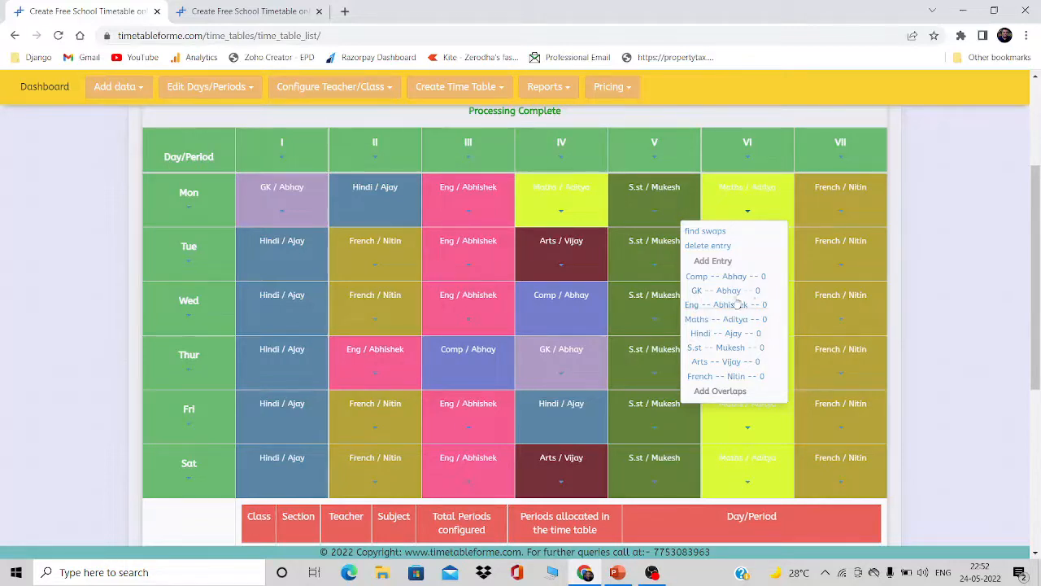
# Find the possible swaps for Monday's period I GK entry in section B's timetable
pyautogui.click(281, 210)
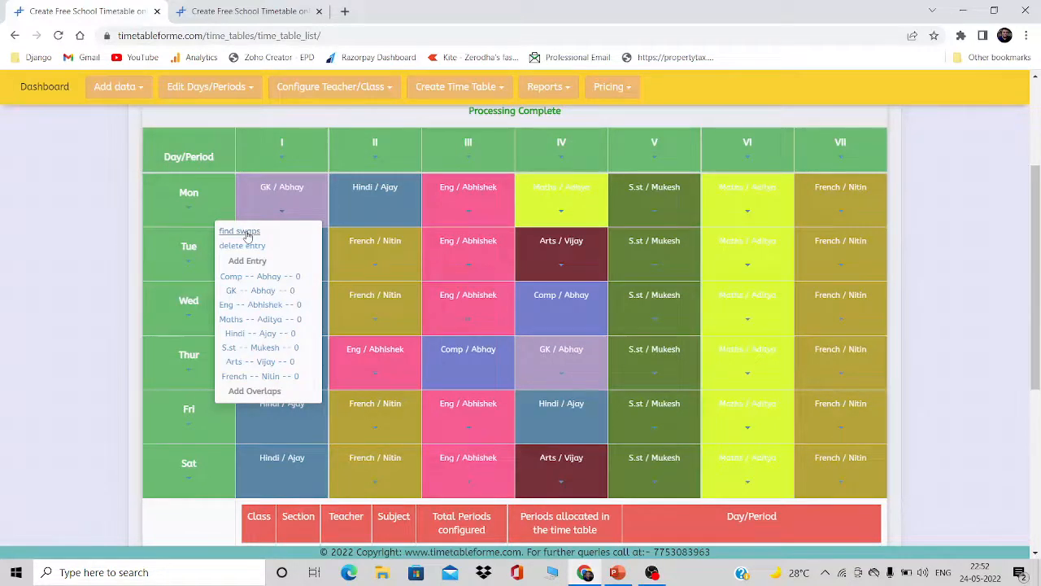
pyautogui.click(248, 233)
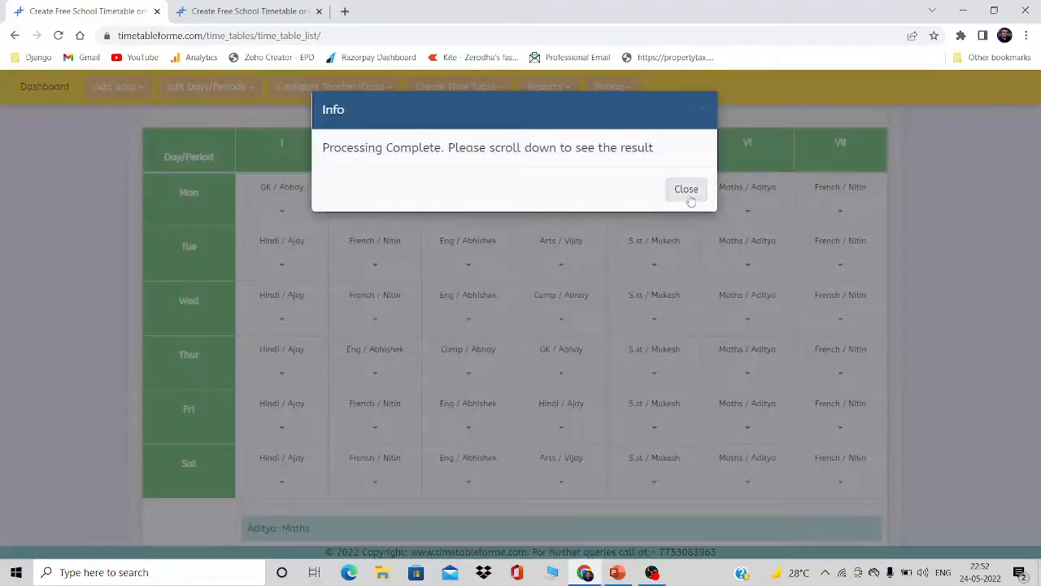
pyautogui.click(688, 197)
# Review the swap options and swap Monday's period I GK entry with the Hindi entry in Monday's period II
pyautogui.moveTo(1038, 235); pyautogui.dragTo(1039, 339)
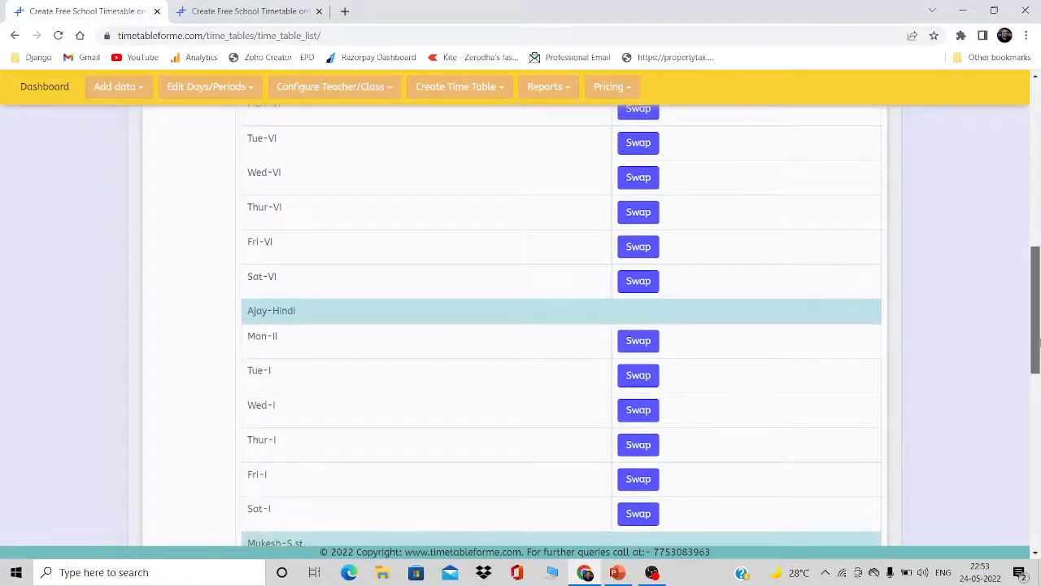
pyautogui.scroll(5, 651, 195)
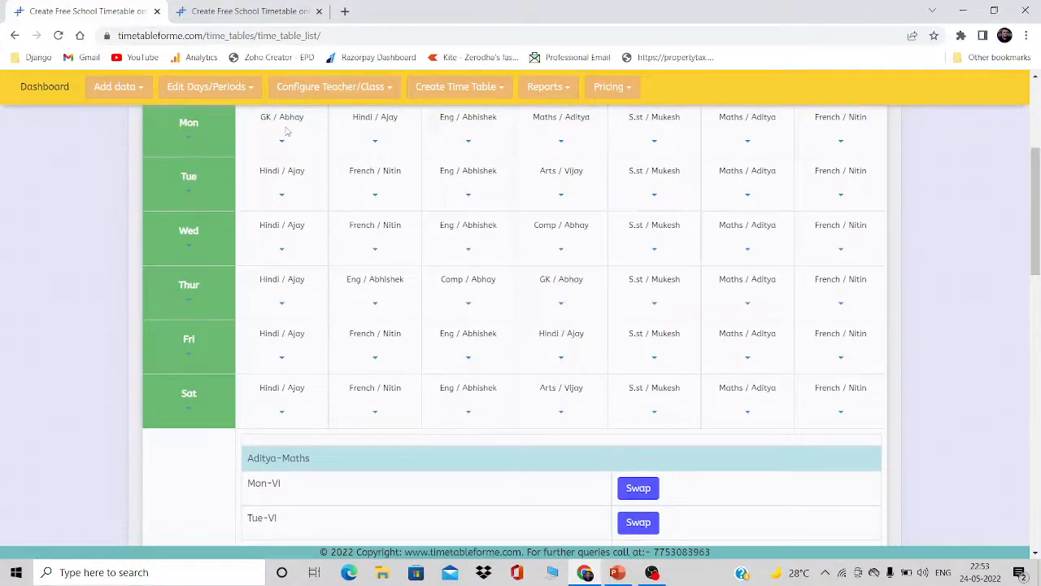
pyautogui.moveTo(1038, 177); pyautogui.dragTo(1039, 277)
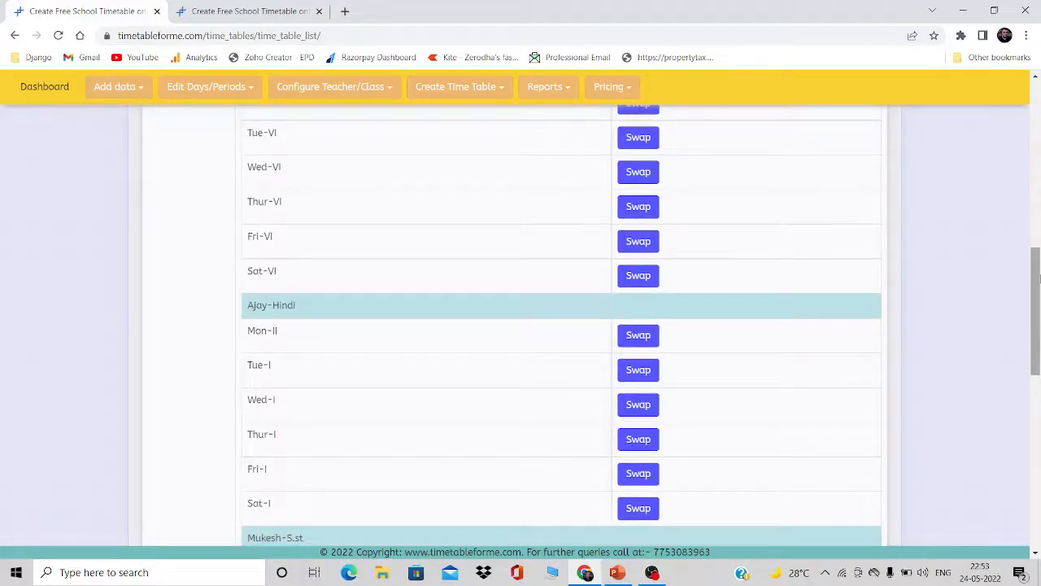
pyautogui.moveTo(1039, 279); pyautogui.dragTo(1039, 360)
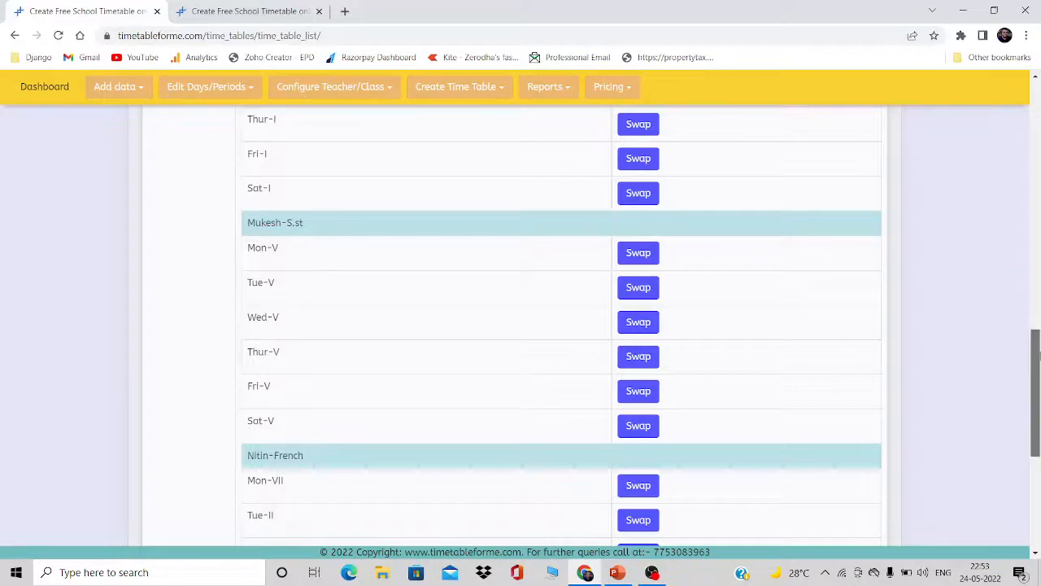
pyautogui.moveTo(1036, 375); pyautogui.dragTo(1037, 275)
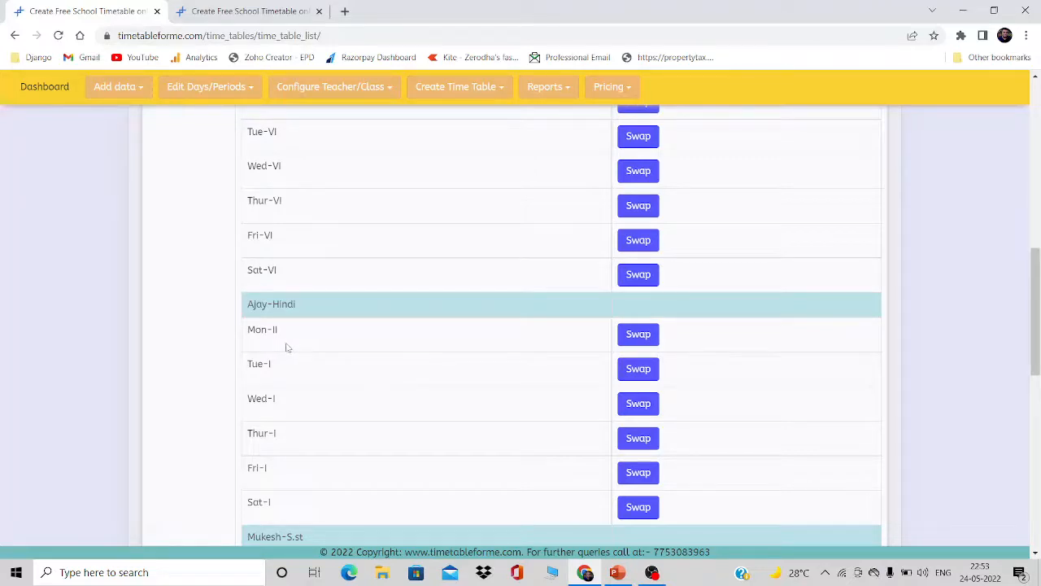
pyautogui.moveTo(1036, 306)
pyautogui.mouseDown()
pyautogui.moveTo(1038, 187)
pyautogui.moveTo(1038, 309)
pyautogui.mouseUp()
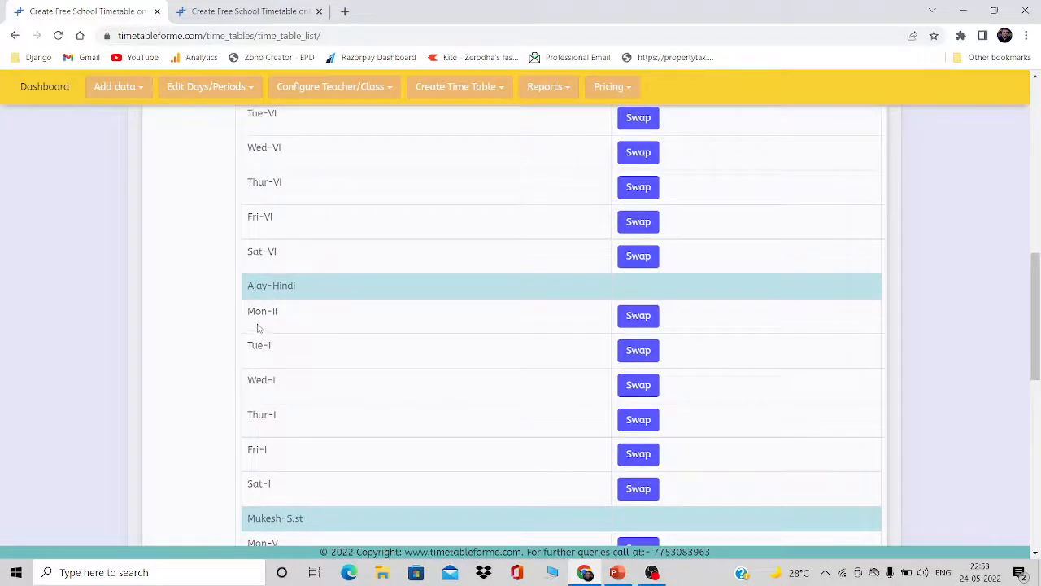
pyautogui.click(639, 320)
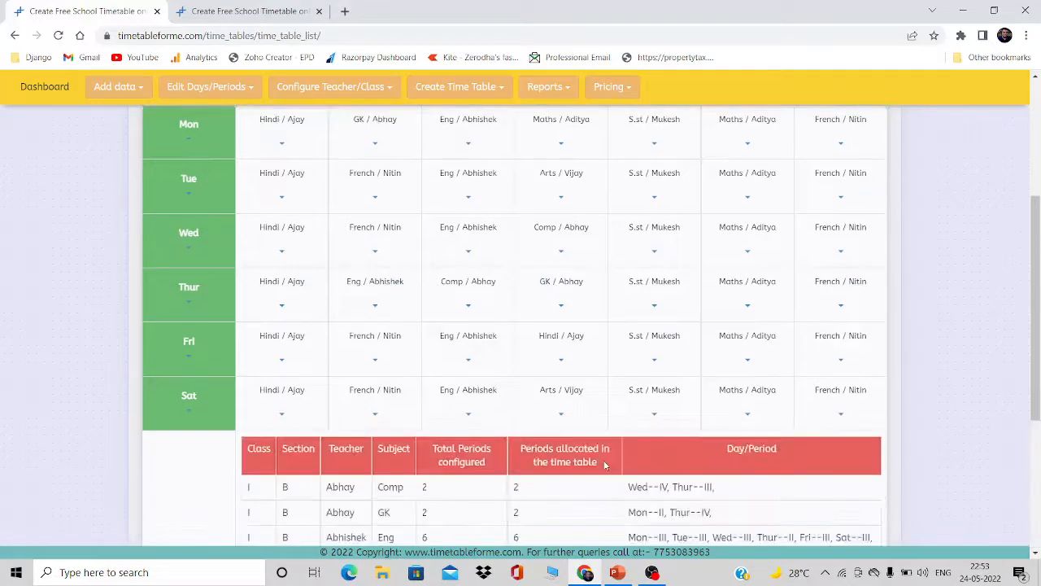
# Toggle the Highlighter off and on again to recolour the subjects in section B's timetable
pyautogui.scroll(2, 786, 367)
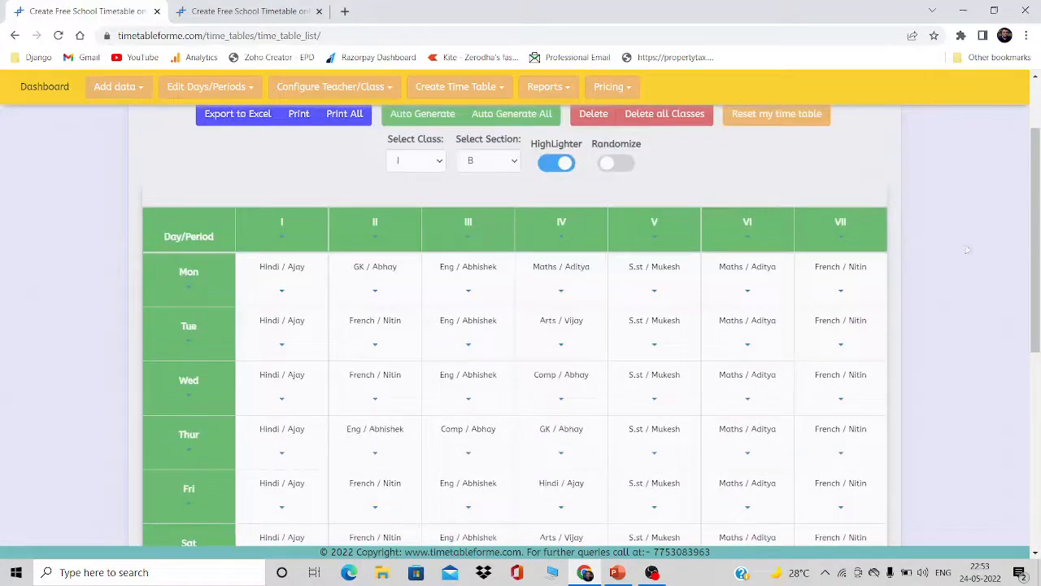
pyautogui.click(542, 164)
pyautogui.click(542, 165)
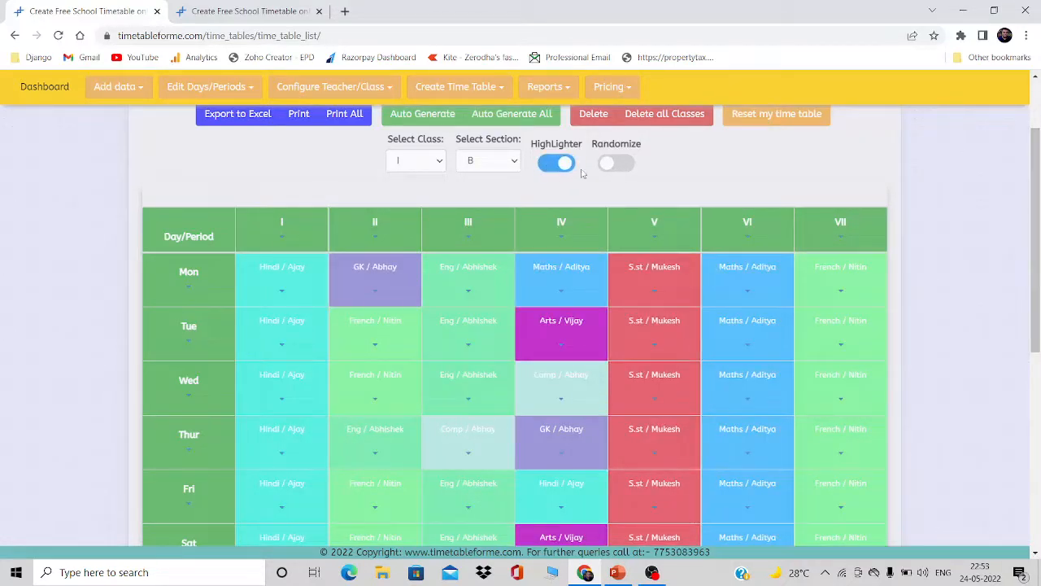
pyautogui.click(557, 166)
pyautogui.click(557, 166)
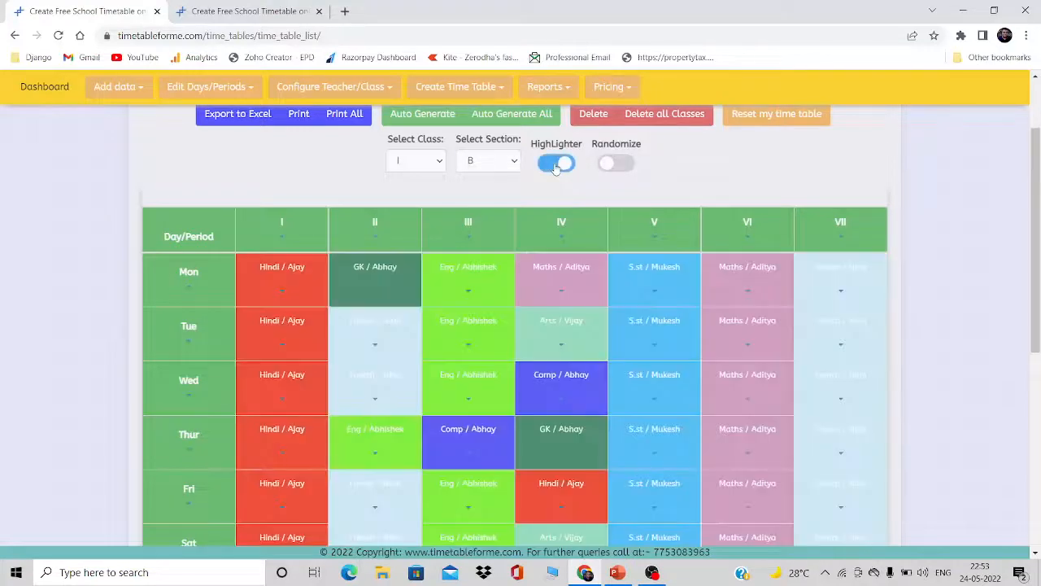
pyautogui.scroll(-2, 601, 280)
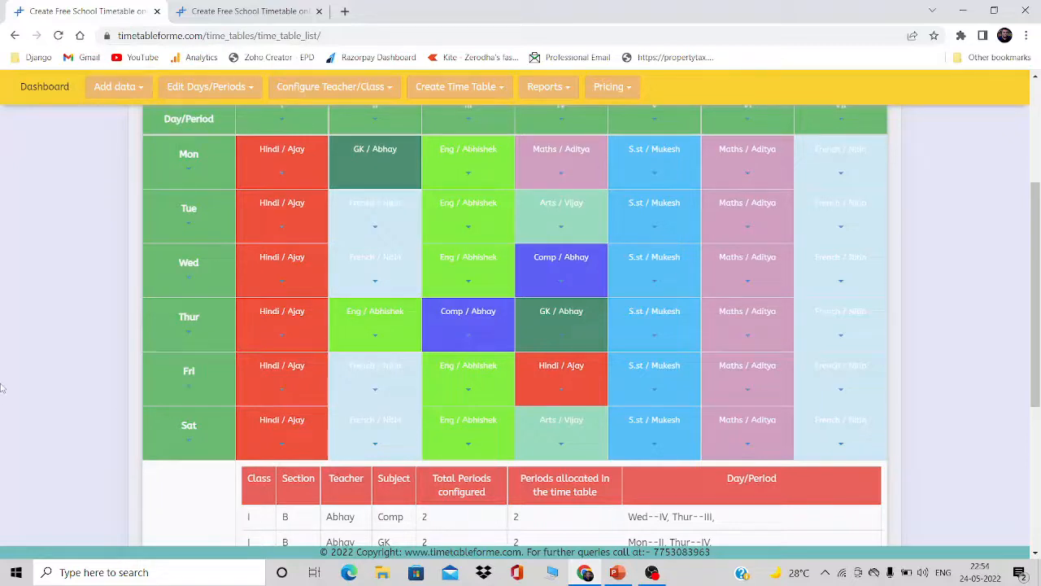
pyautogui.click(468, 173)
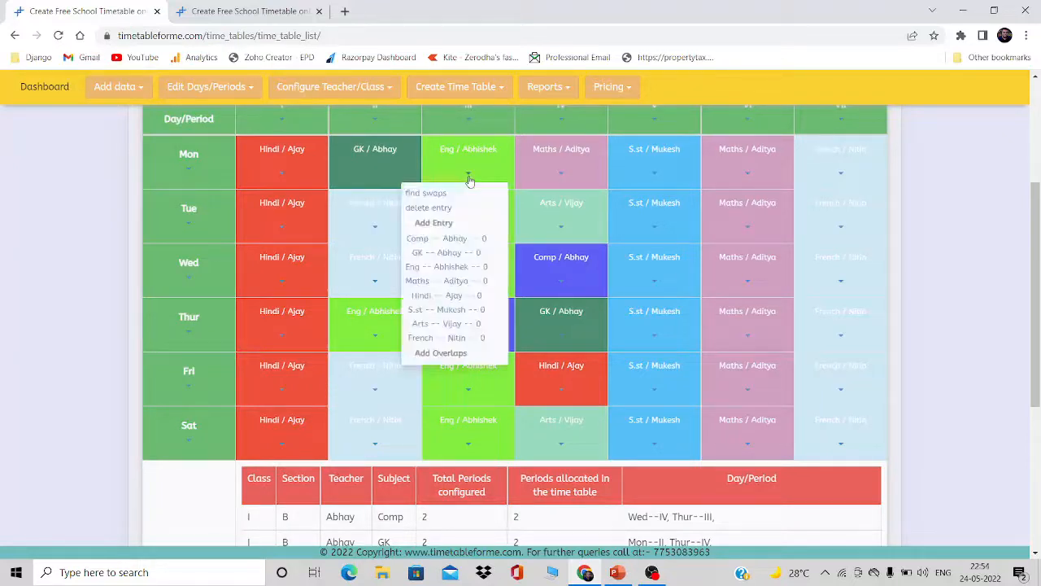
pyautogui.click(565, 174)
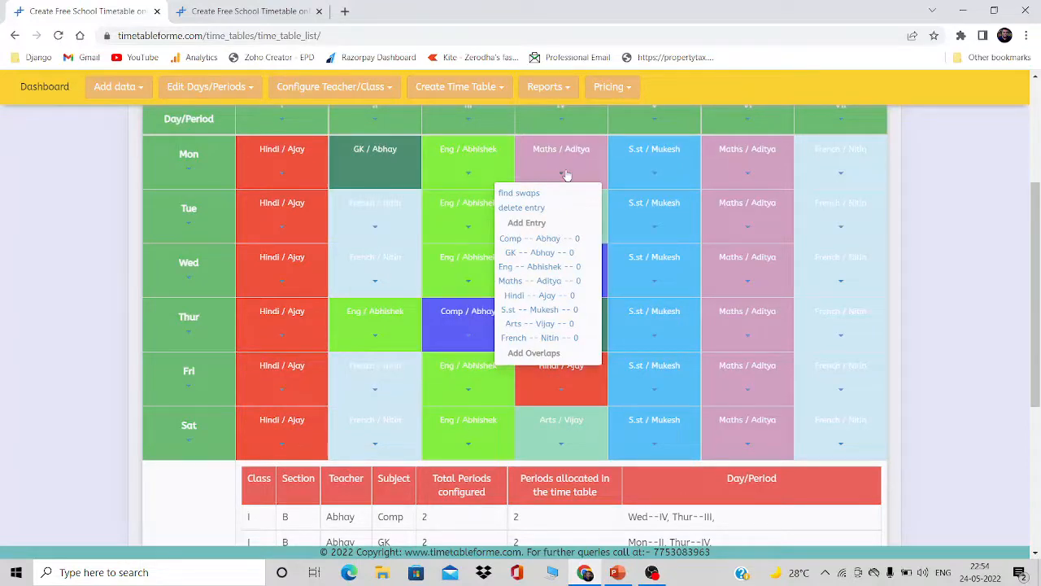
pyautogui.click(748, 119)
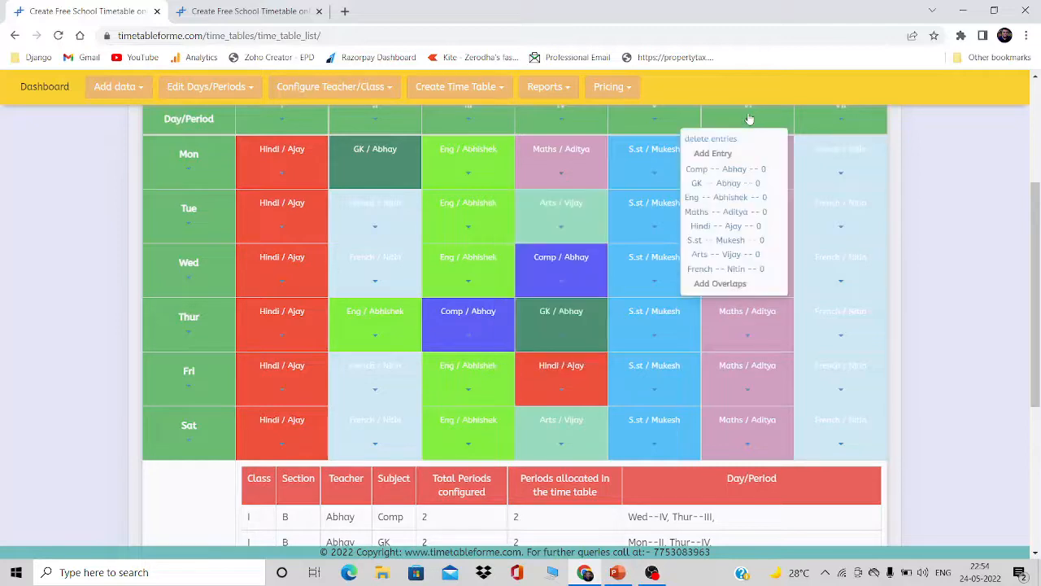
pyautogui.click(858, 155)
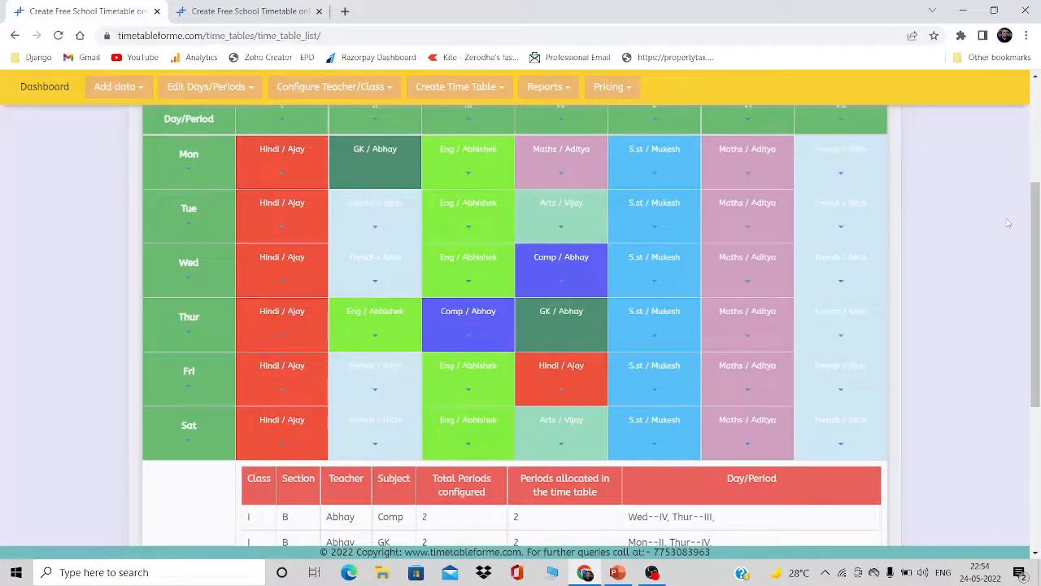
# Delete all period VI entries in section B's timetable and assign Maths to period VI for every day
pyautogui.scroll(1, 1010, 223)
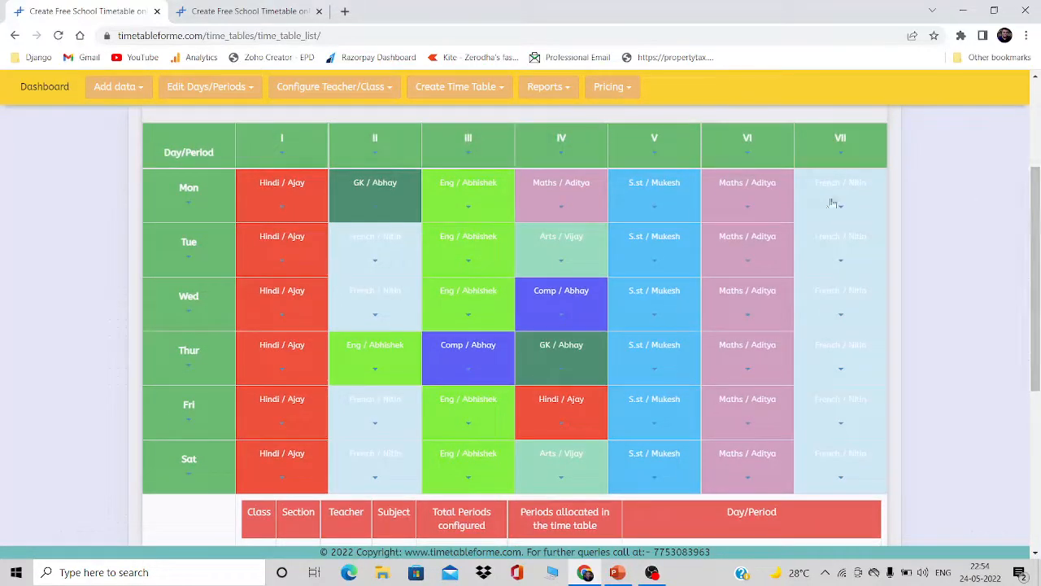
pyautogui.click(747, 153)
pyautogui.click(712, 172)
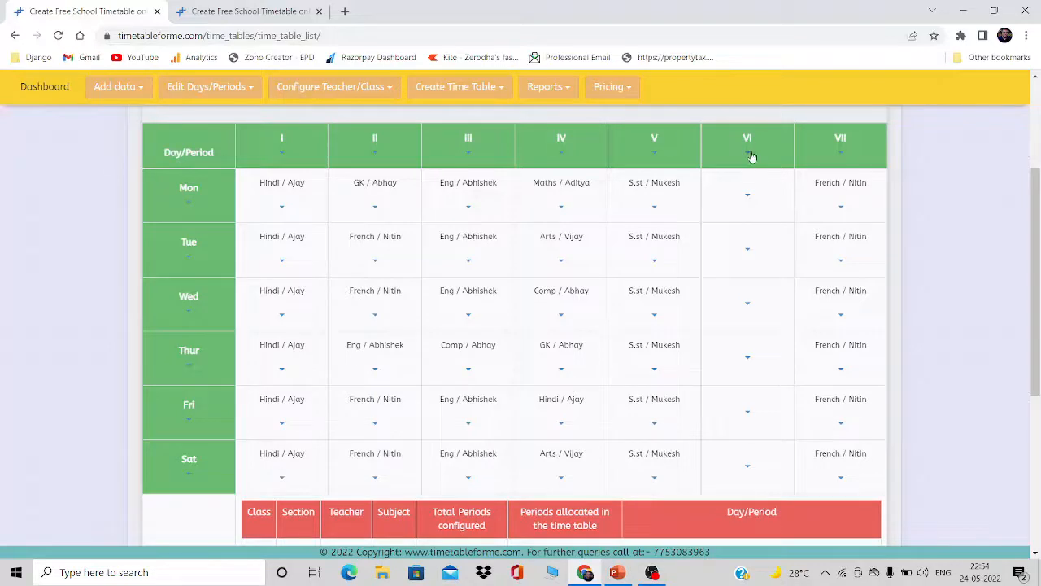
pyautogui.click(748, 153)
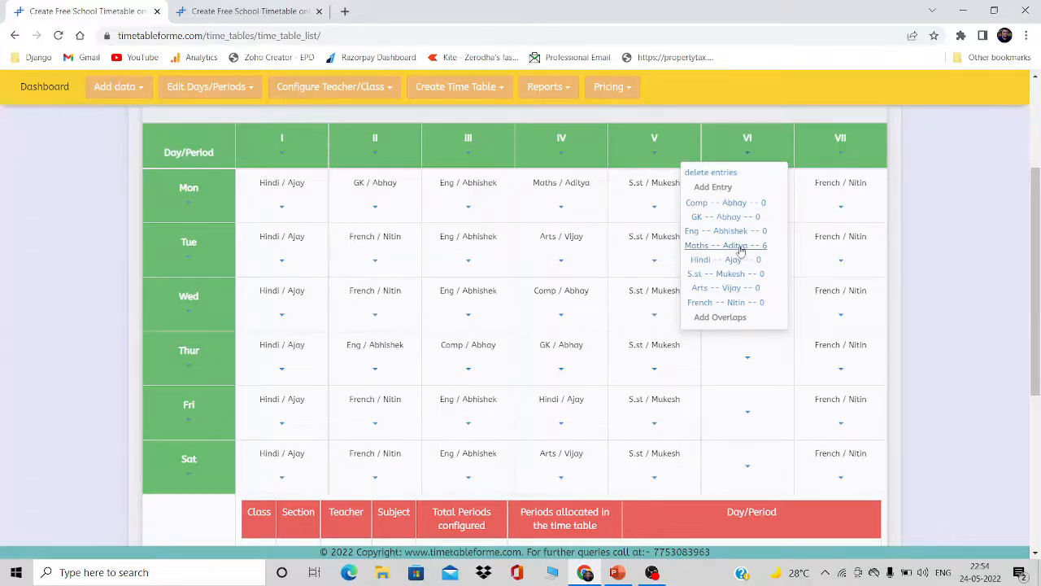
pyautogui.click(738, 246)
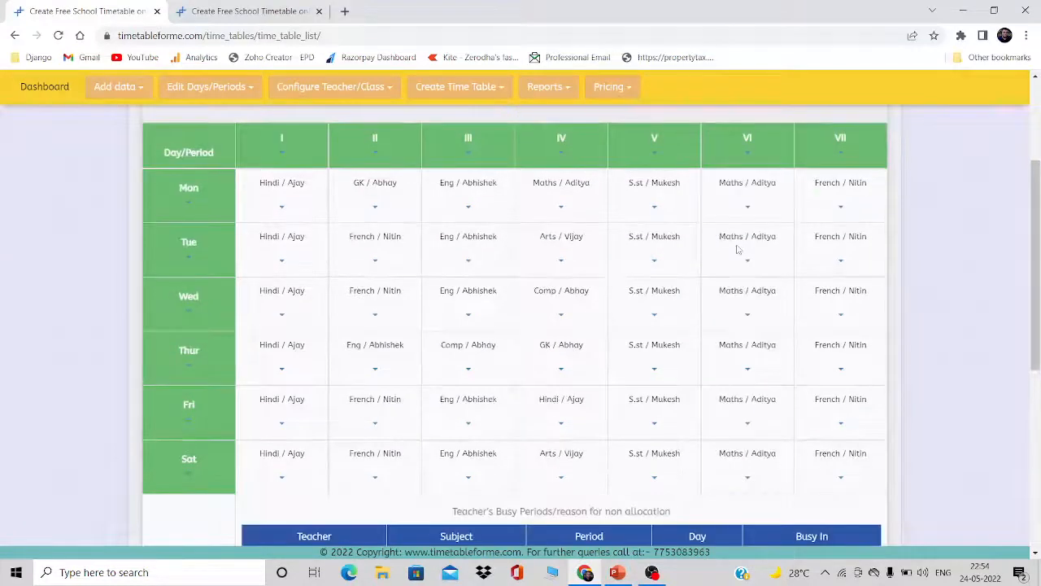